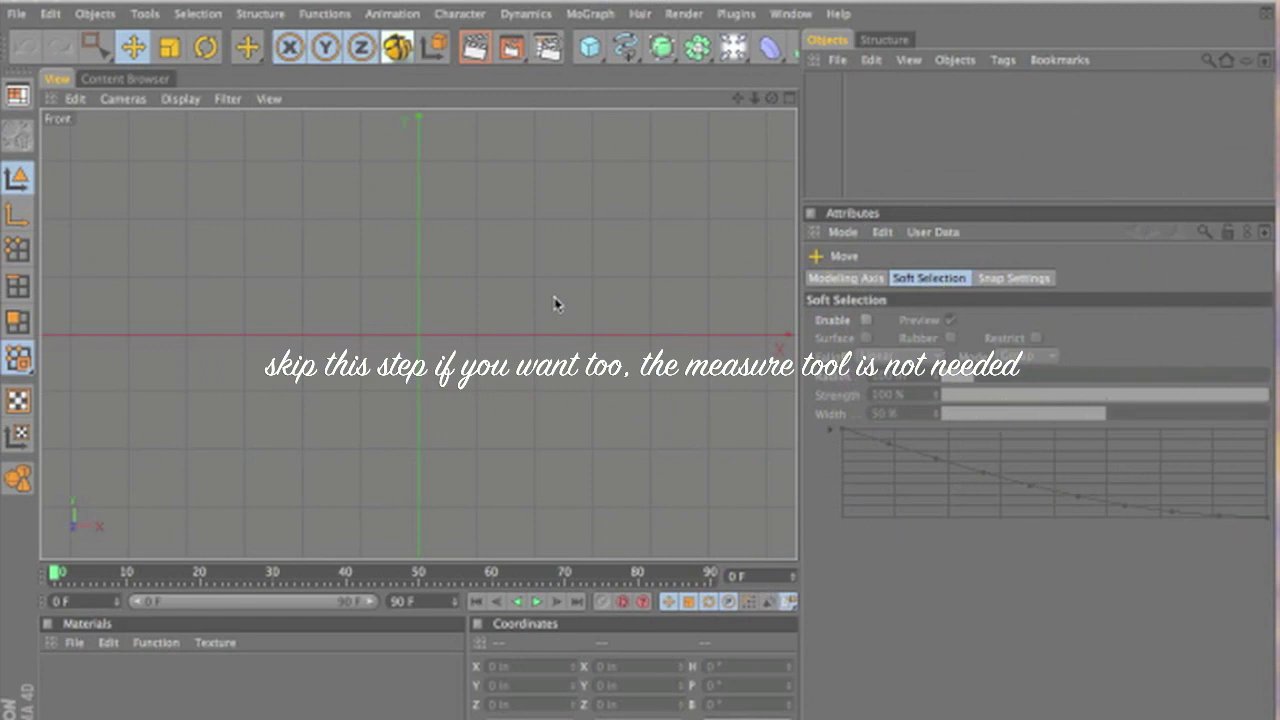
Step: Add a Measure & Construction ruler in the Front view running from Y -500 in to Y 500 in
middle_click(557, 304)
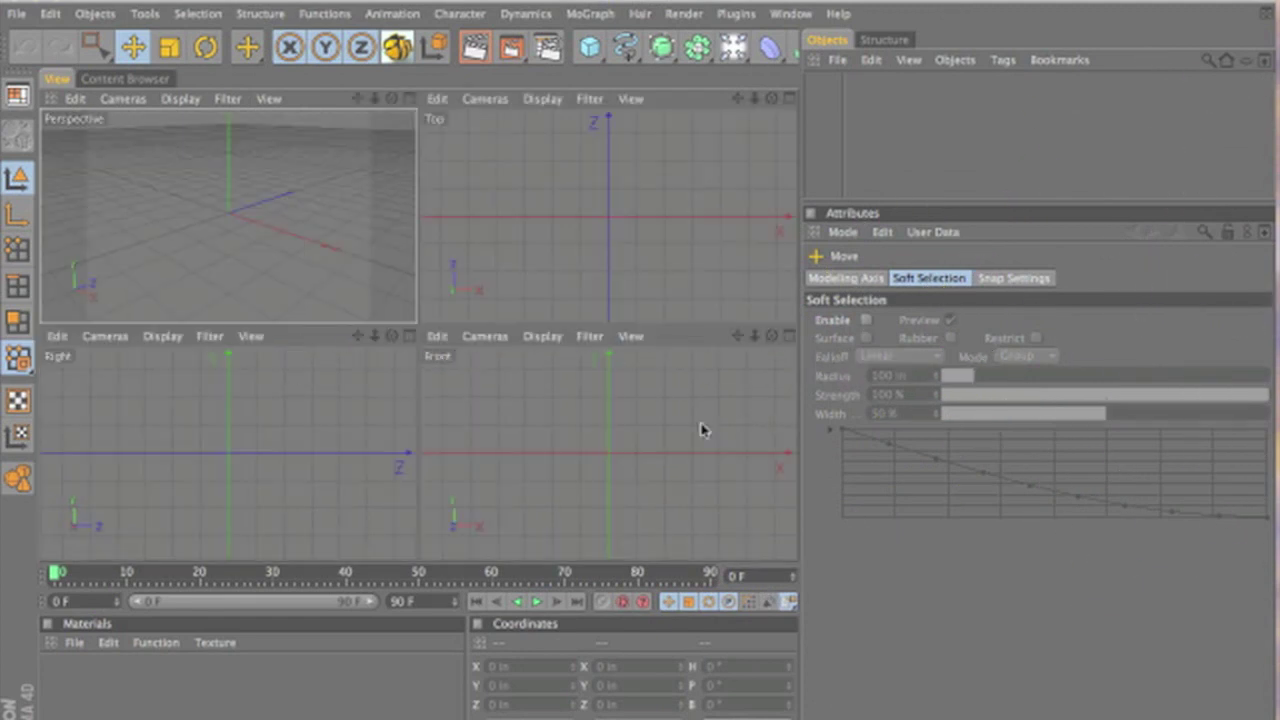
middle_click(659, 416)
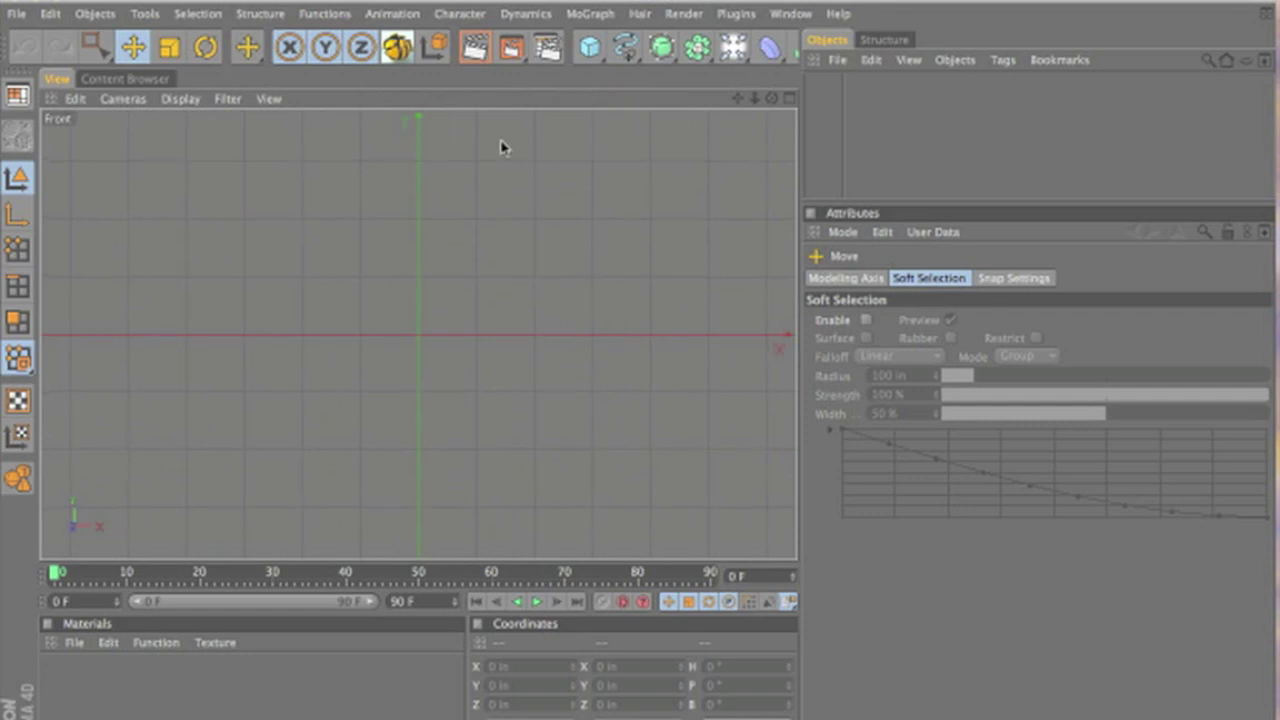
left_click(328, 15)
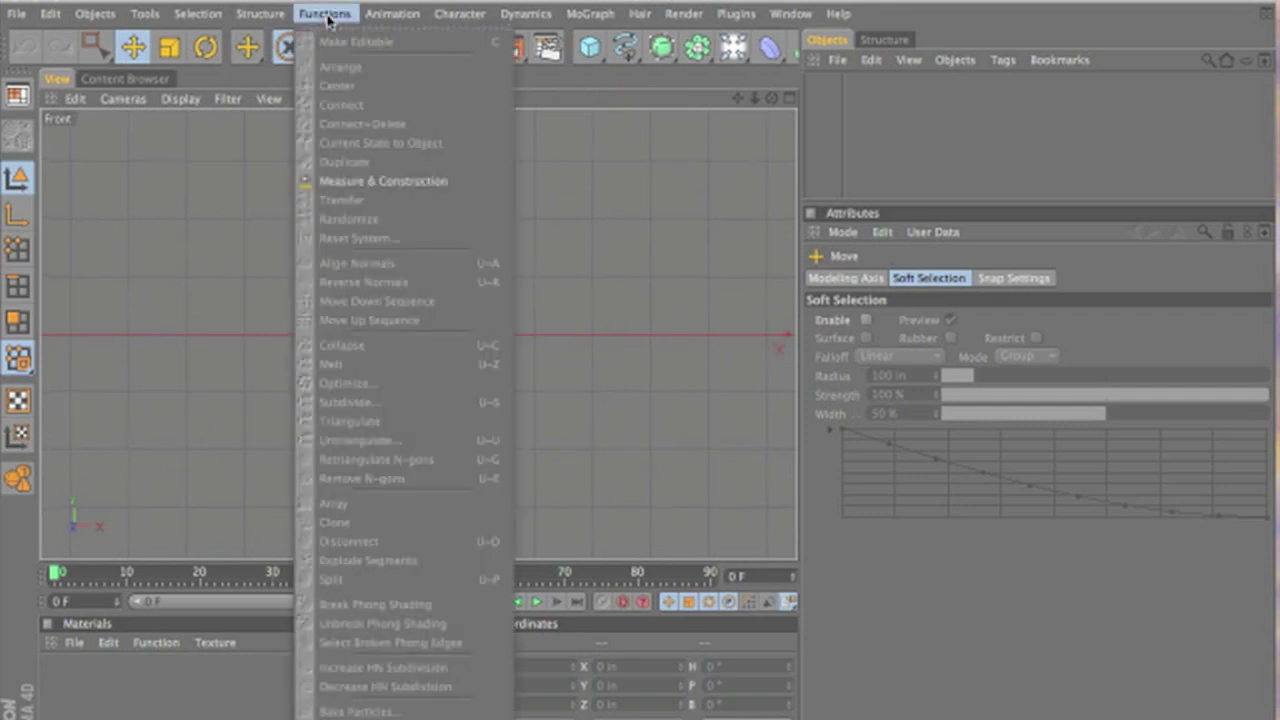
left_click(395, 182)
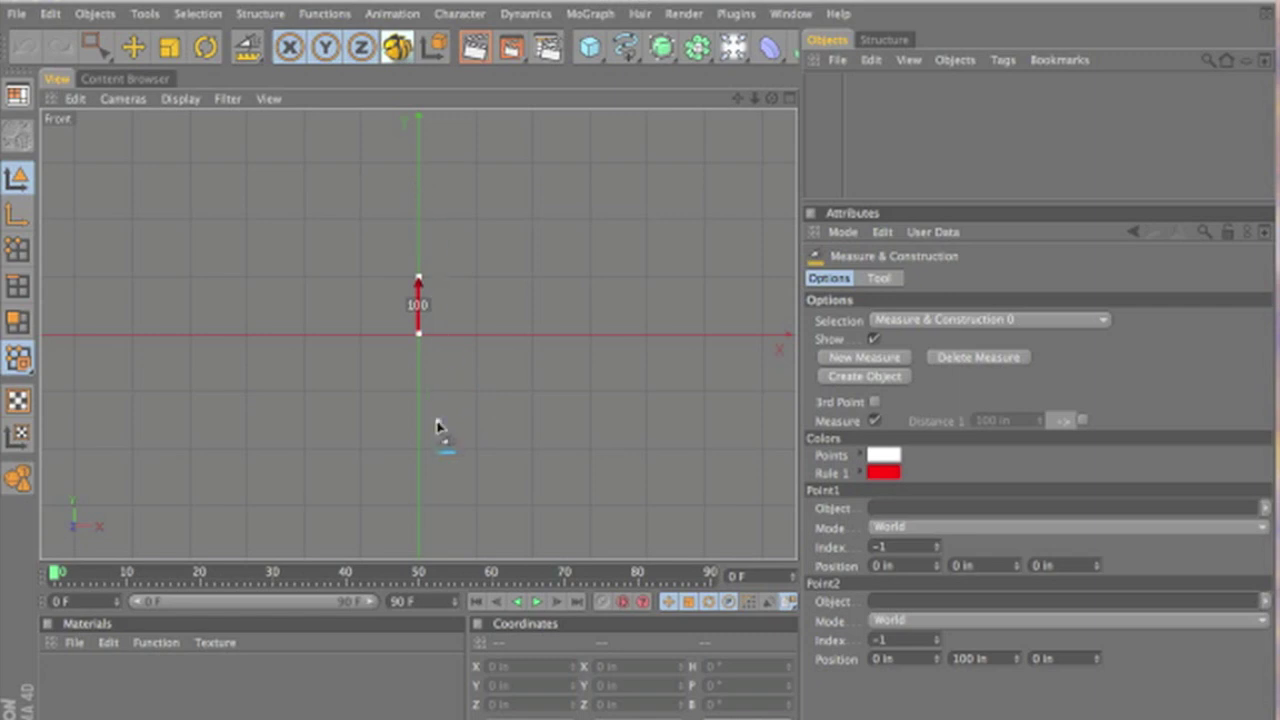
left_click(957, 565)
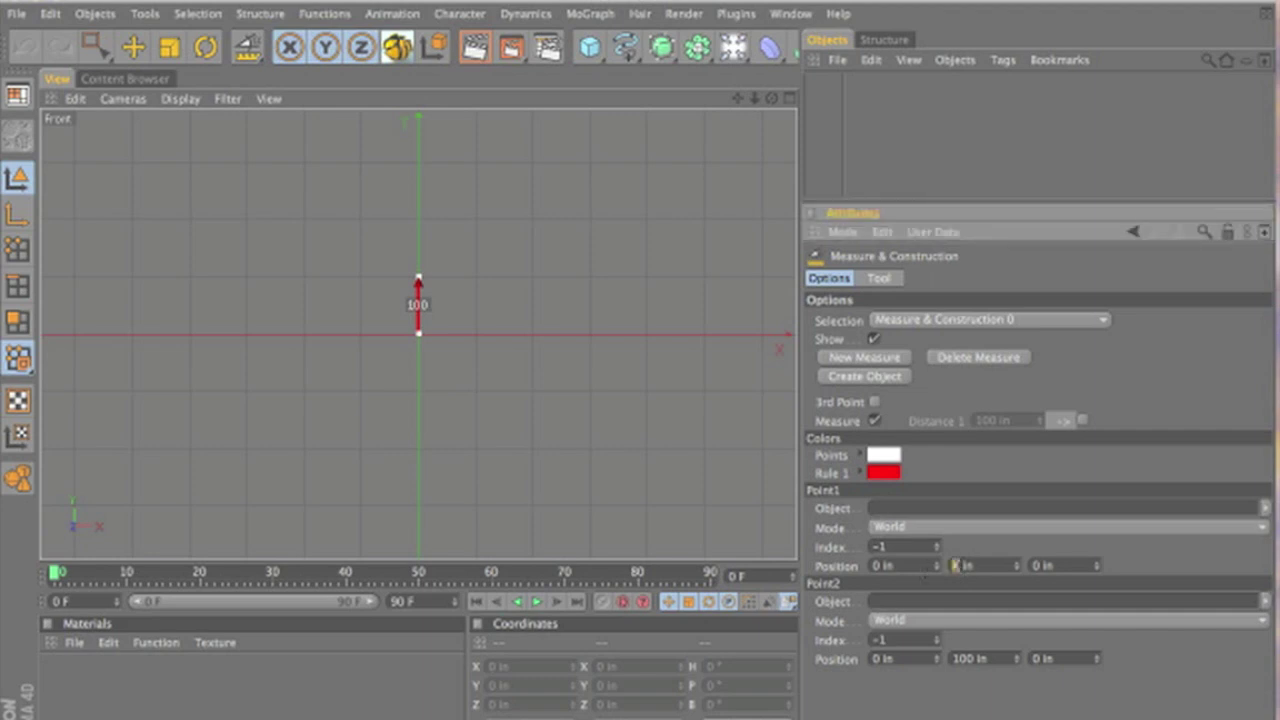
type("-500")
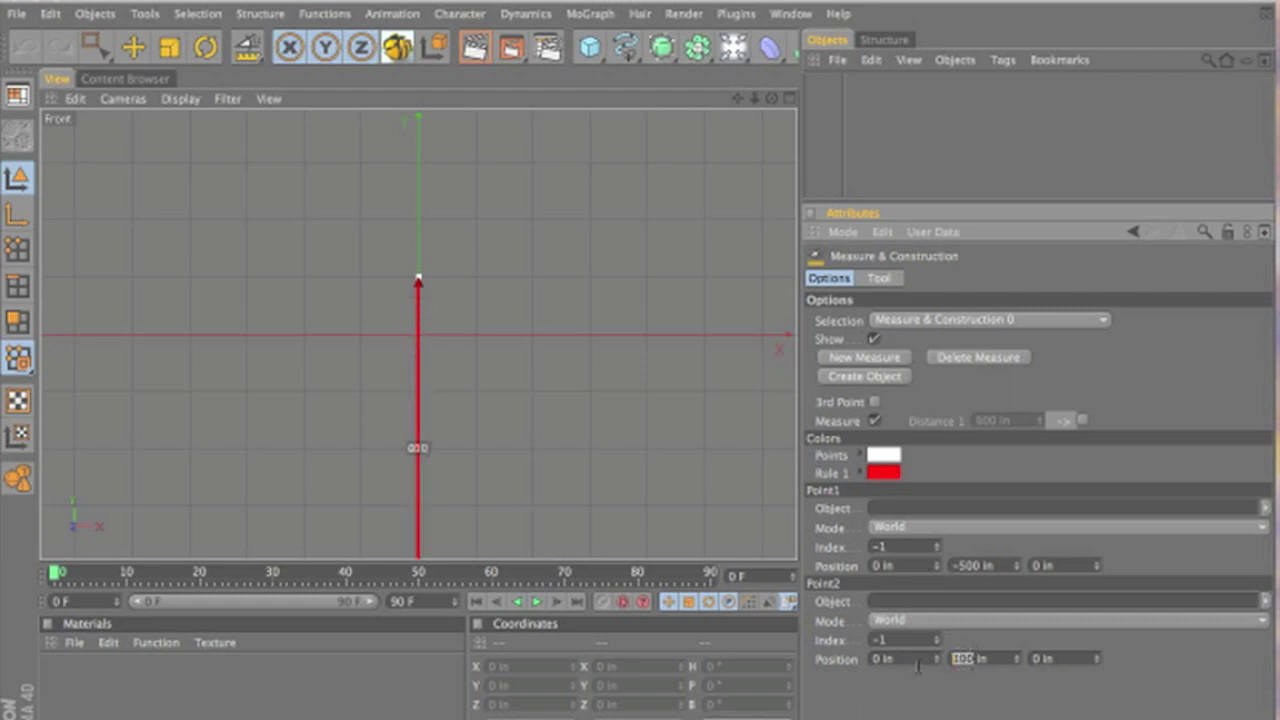
type("5")
key("Return")
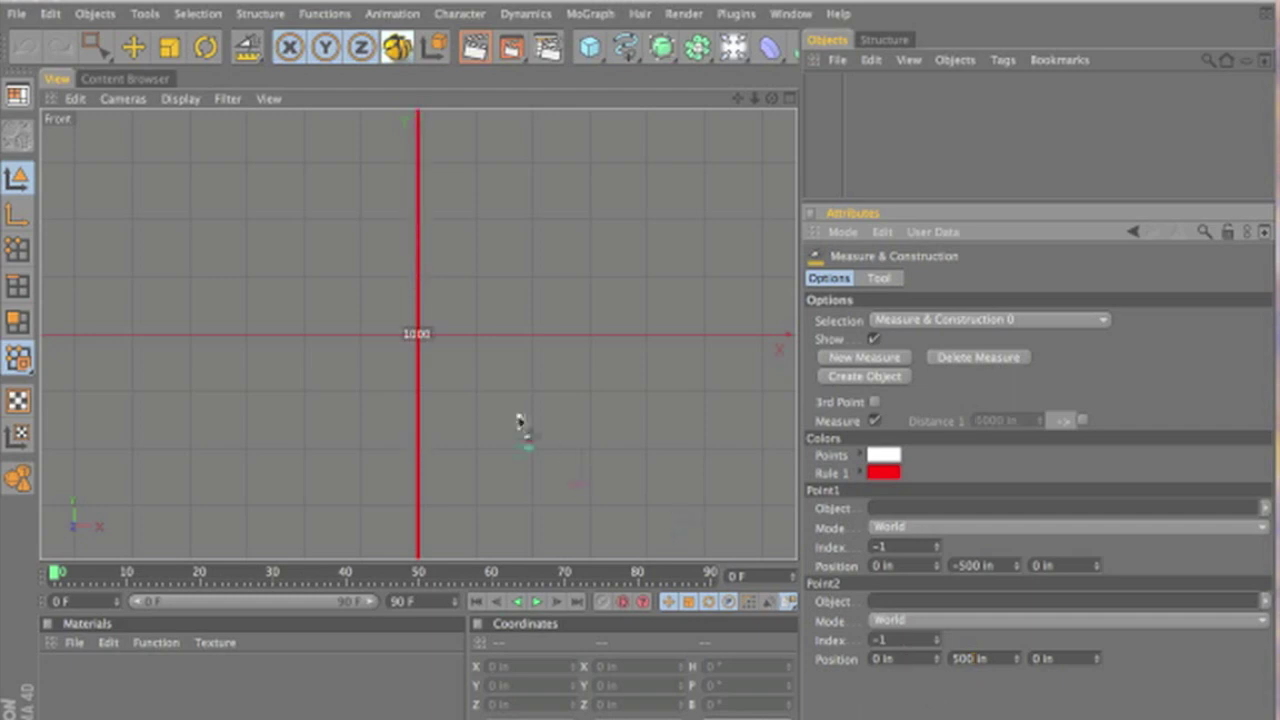
scroll(566, 398, "down", 2)
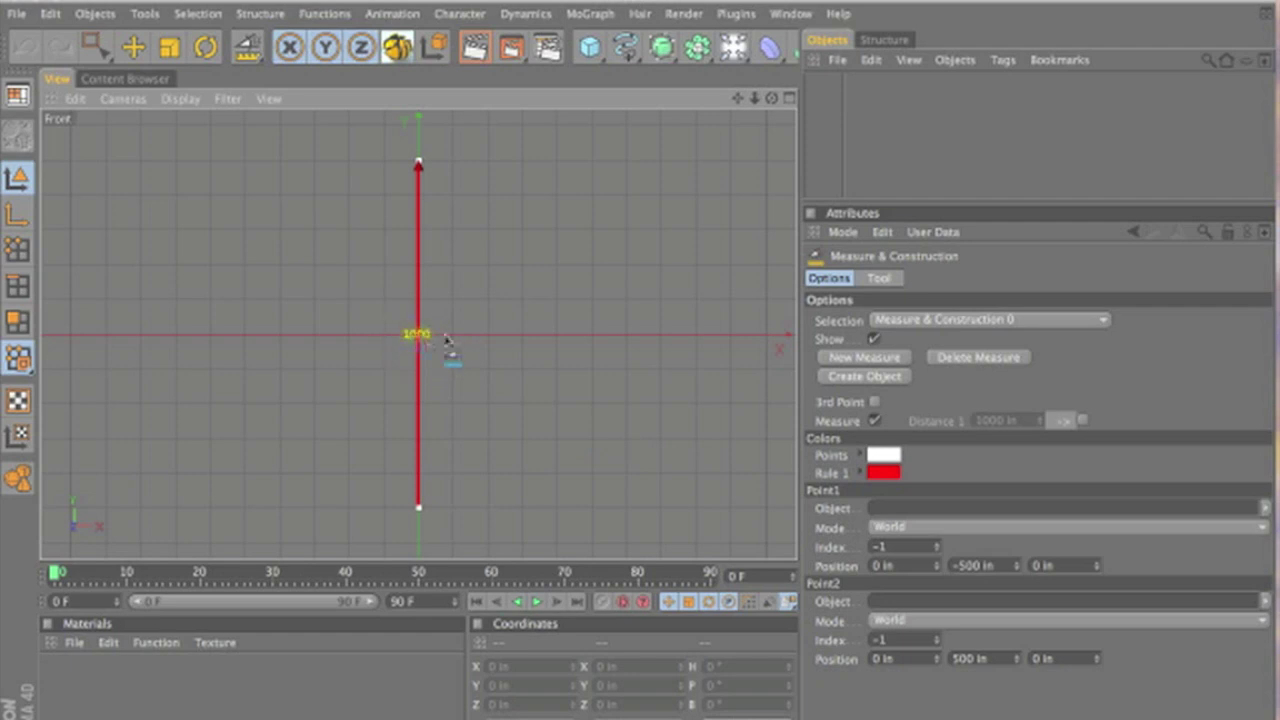
scroll(480, 363, "down", 1)
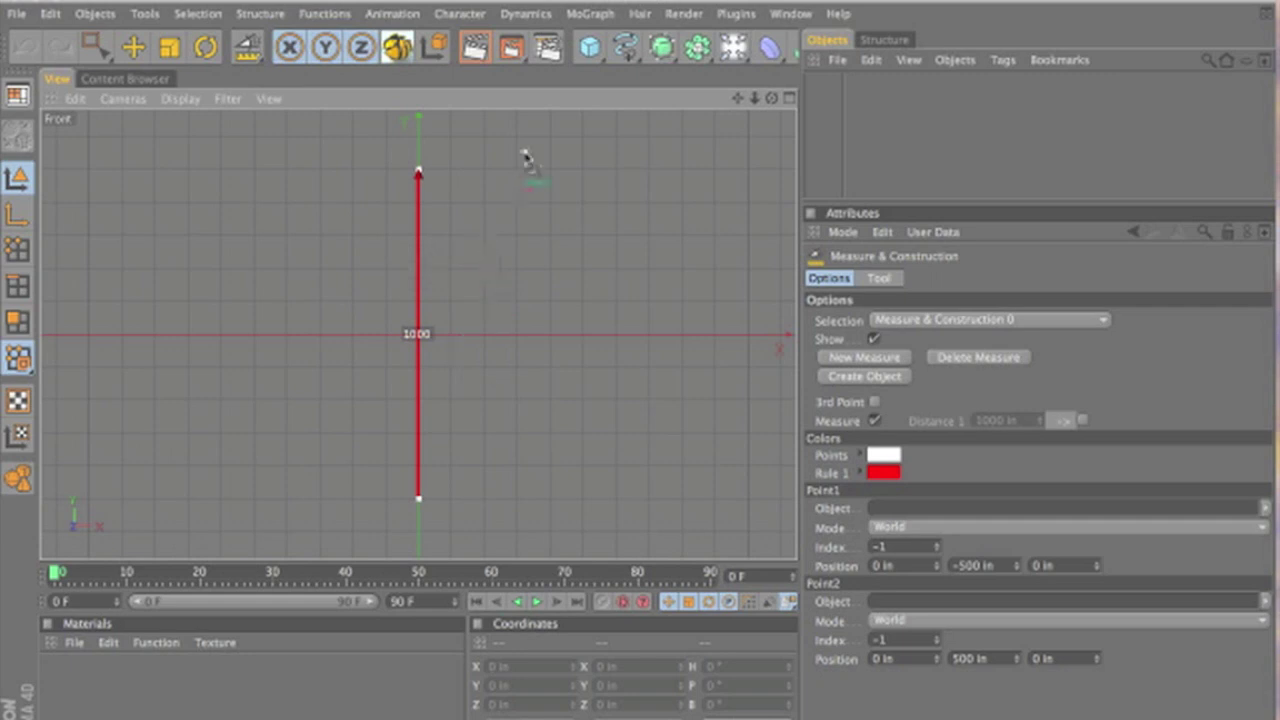
Step: Draw a two-point Linear spline from the ruler's upper end to its lower end
left_click(626, 57)
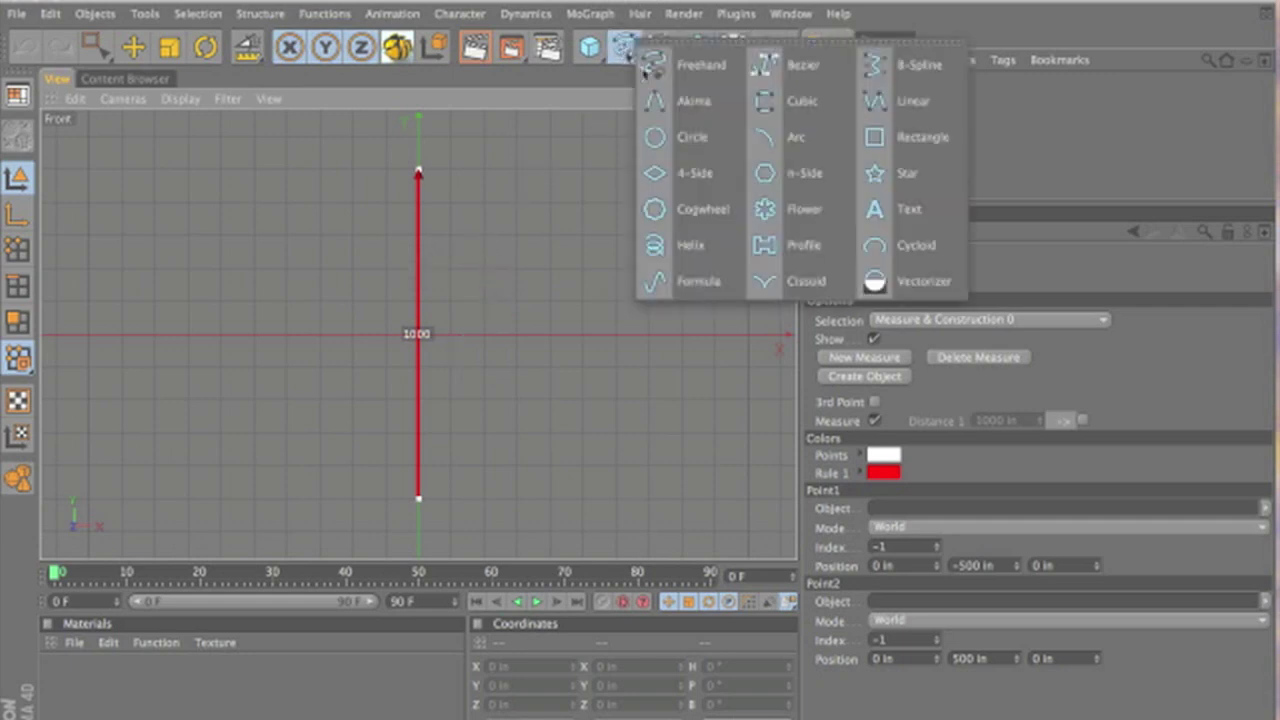
left_click(914, 101)
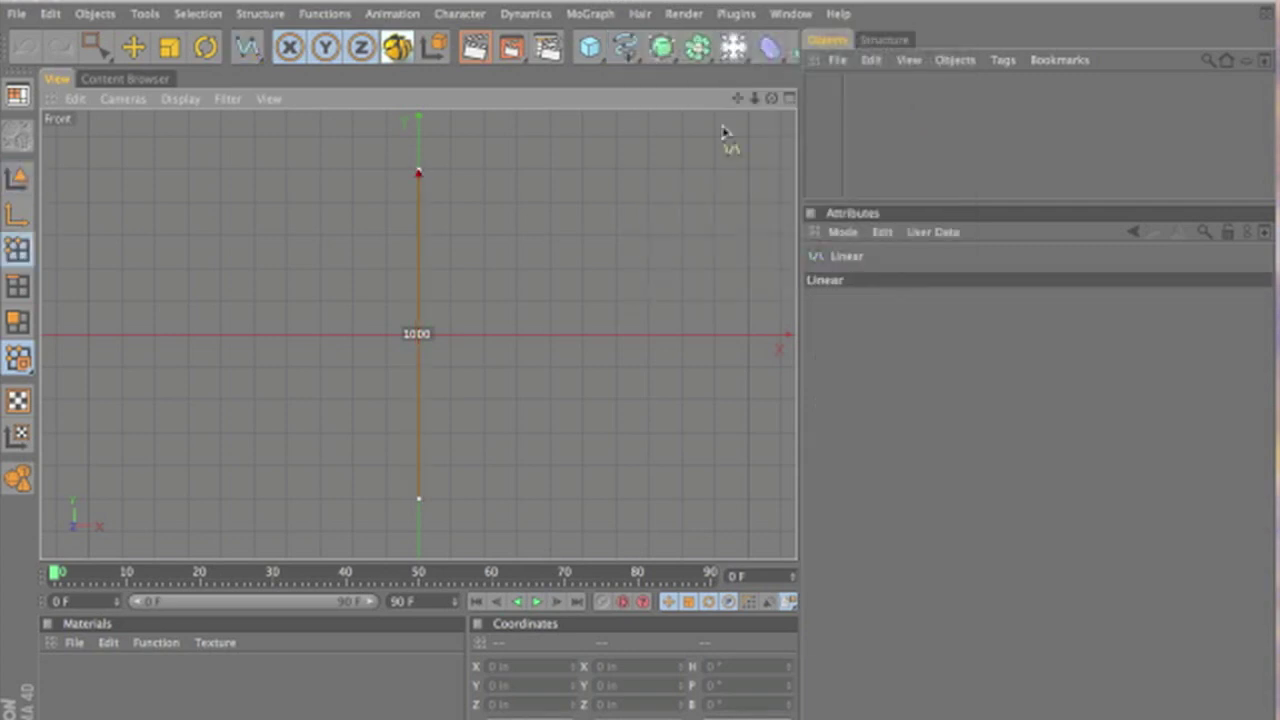
left_click(418, 172)
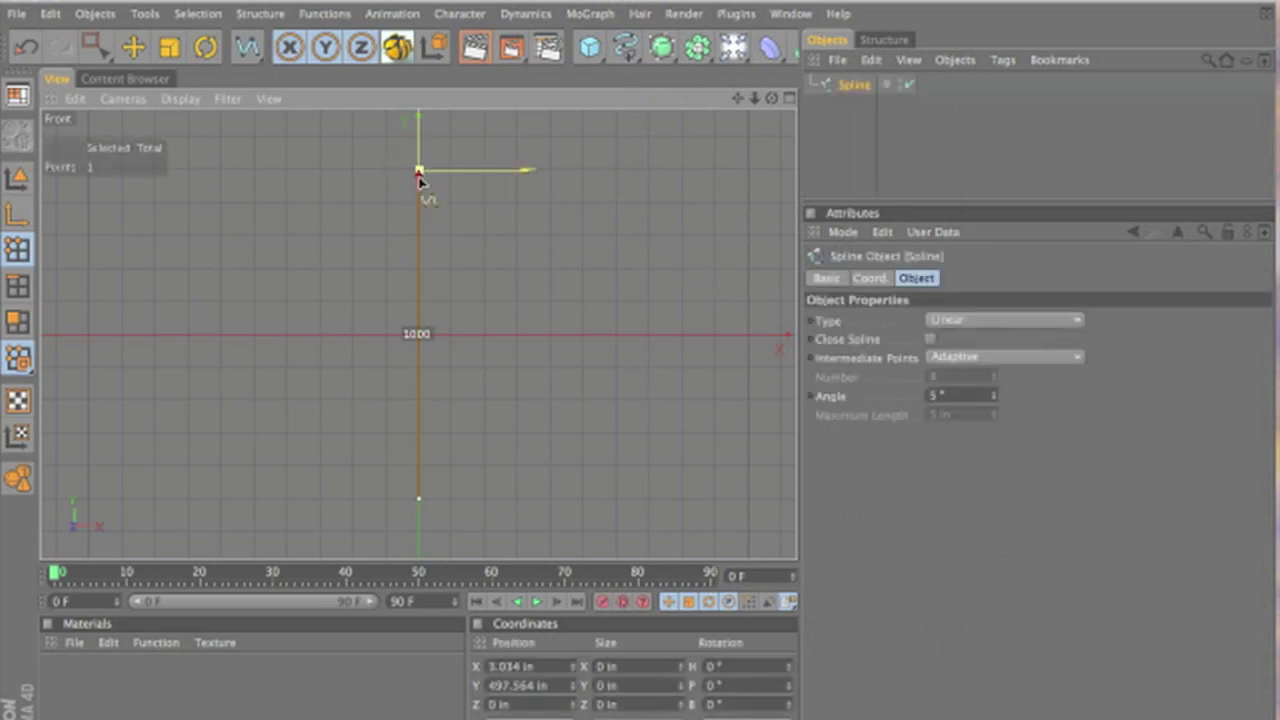
left_click(419, 502)
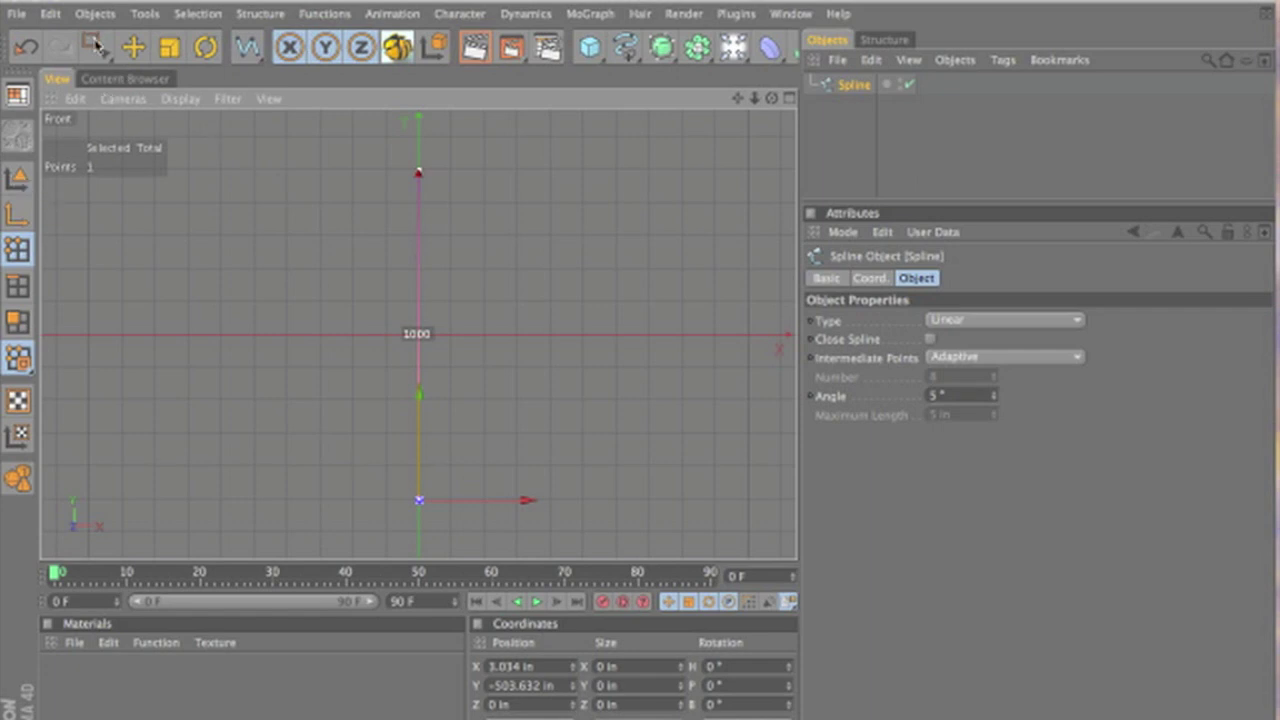
Step: Set the position of the spline's upper point to X 0 in and Y 500 in
left_click(93, 42)
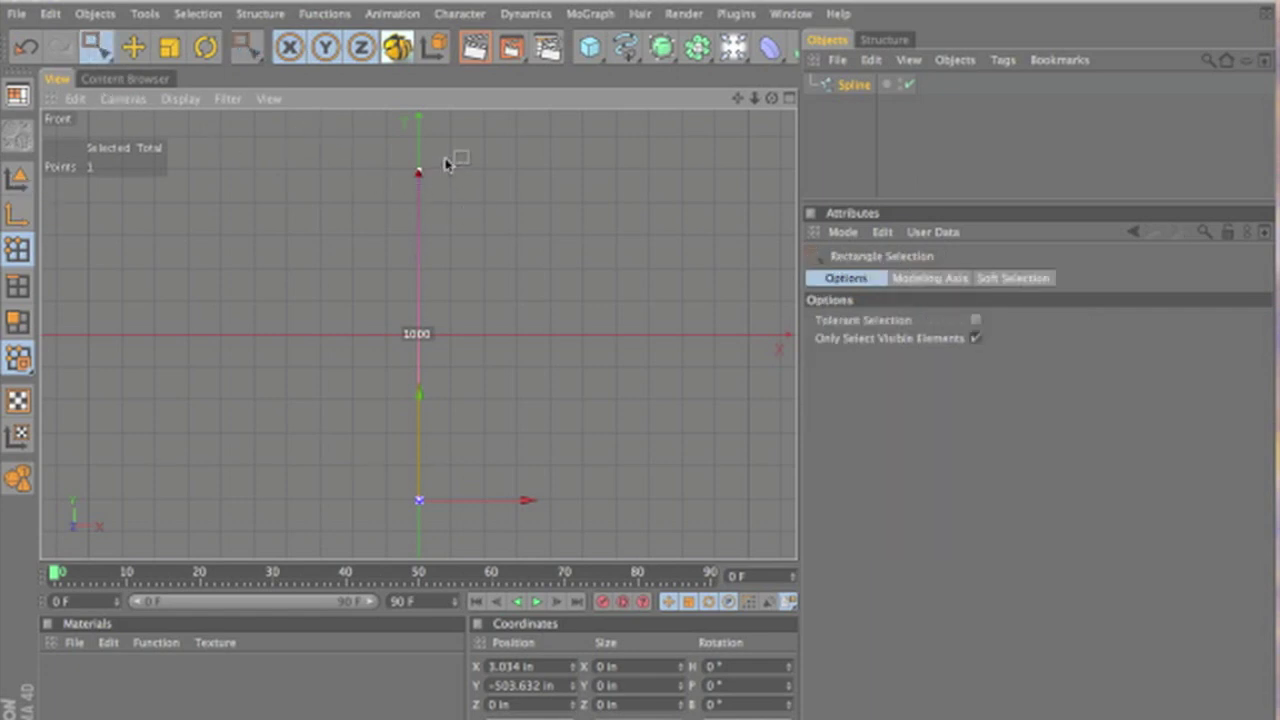
left_click_drag(447, 164, 377, 197)
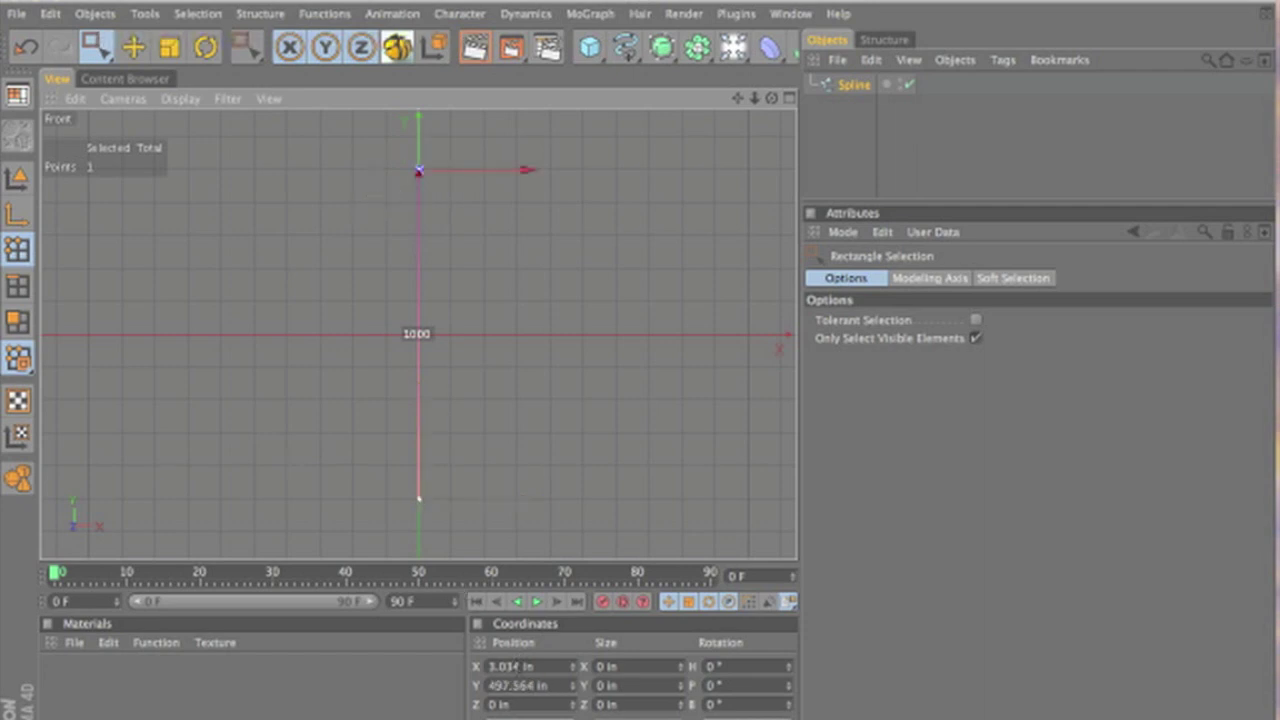
double_click(520, 666)
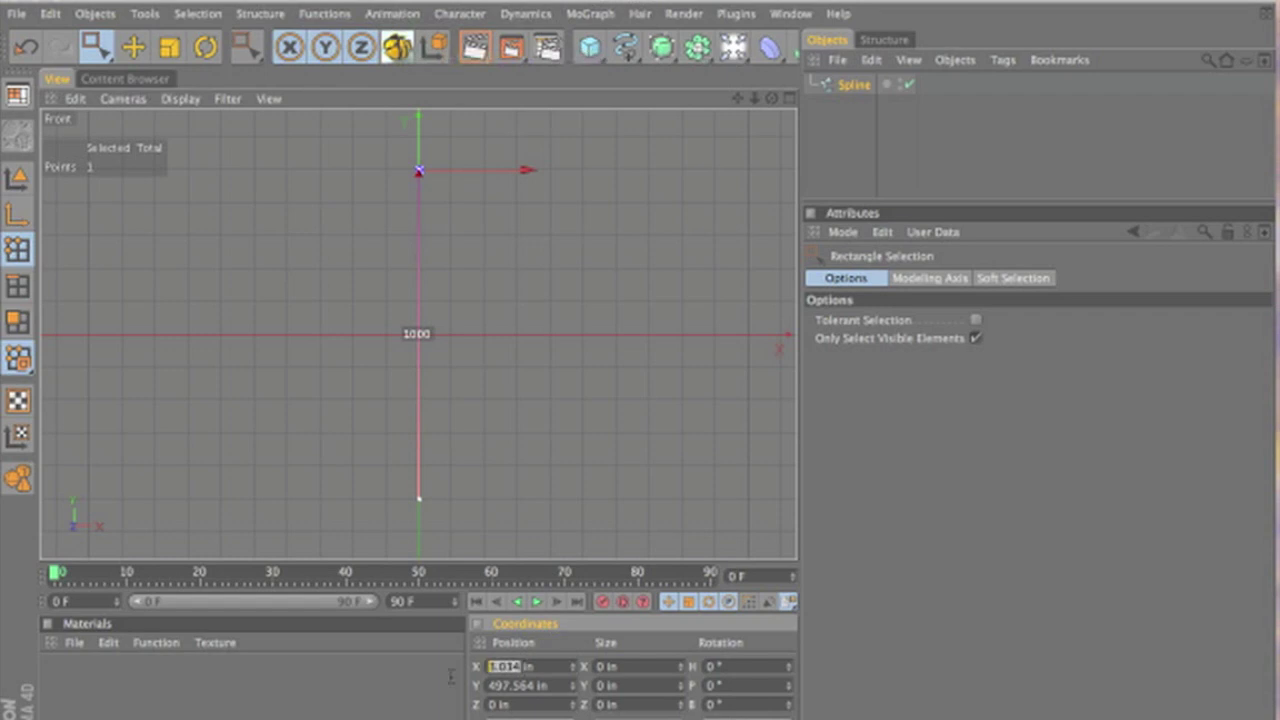
type("0")
key("Return")
double_click(528, 685)
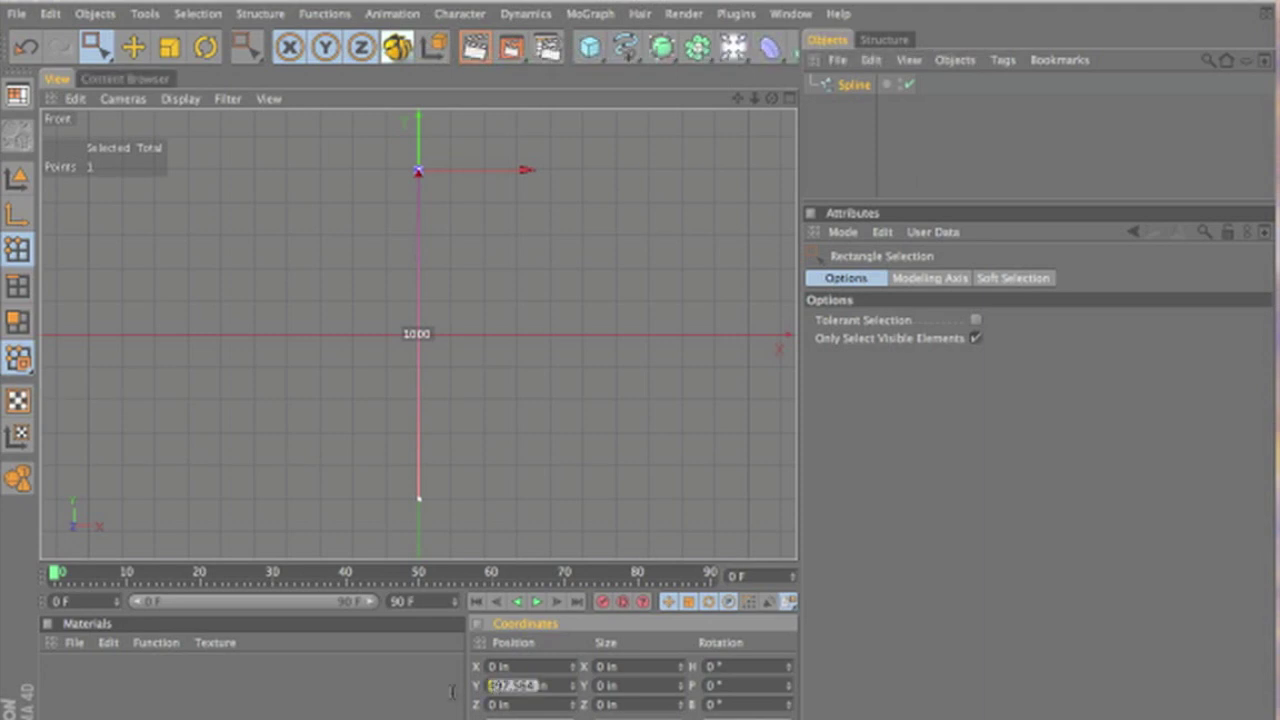
type("0")
type("00")
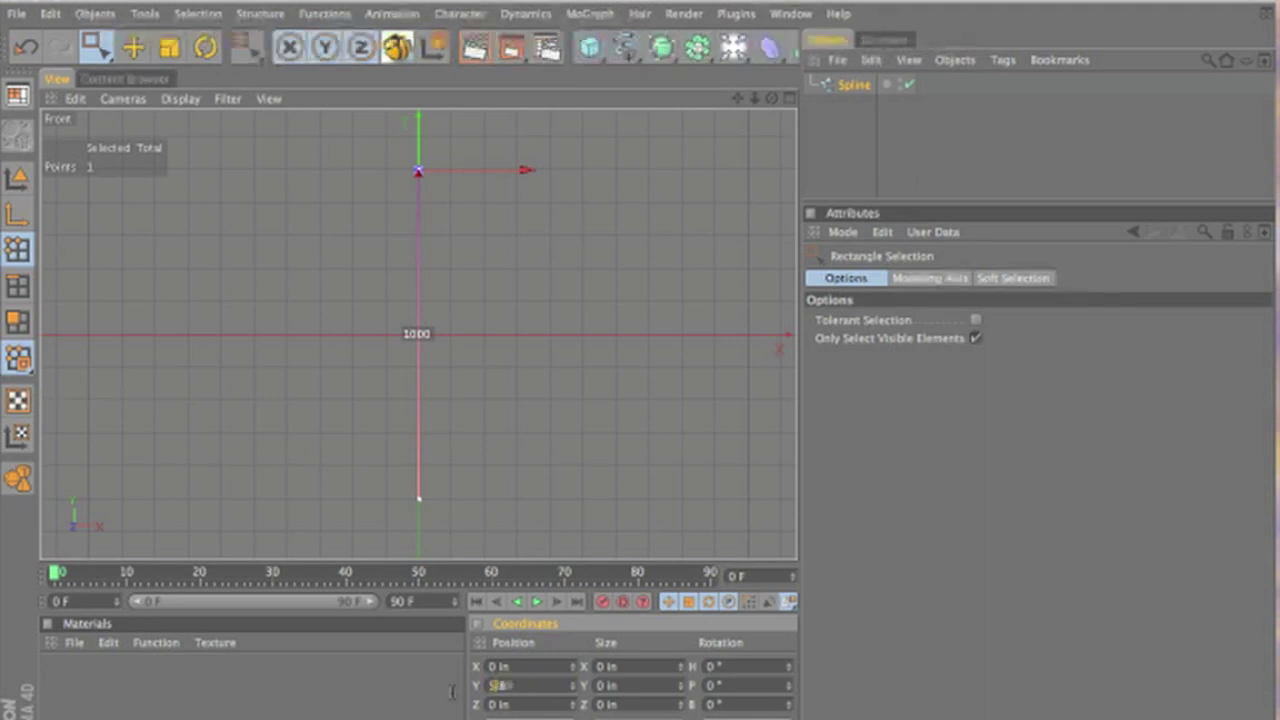
key("Return")
Step: Set the position of the spline's lower point to X 0 in and Y -500 in
left_click_drag(451, 480, 395, 525)
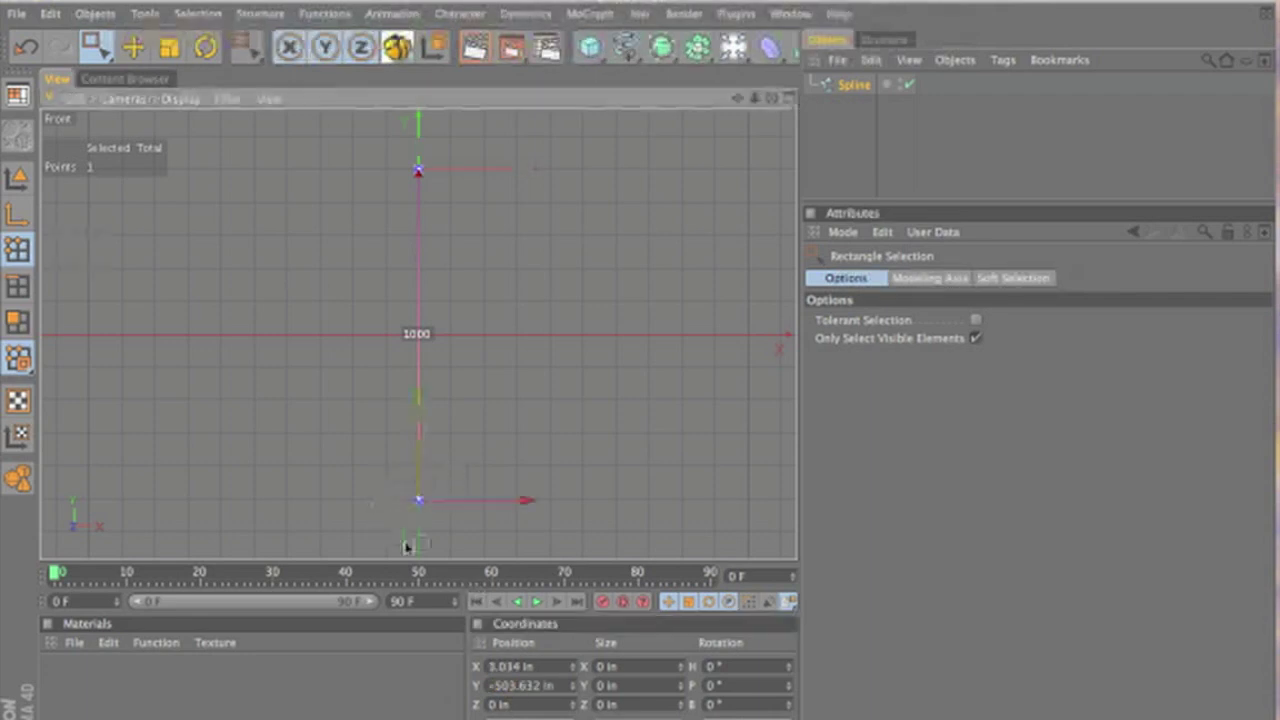
left_click_drag(521, 667, 440, 665)
type("0")
key("Return")
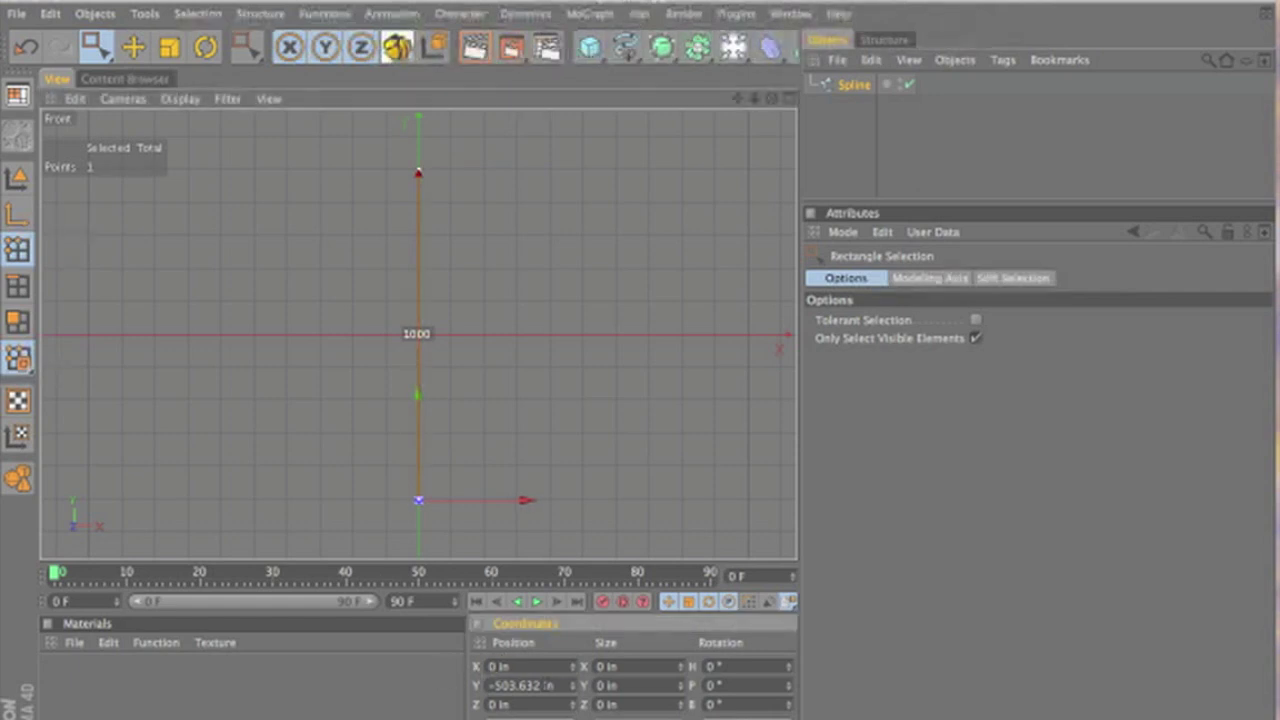
left_click_drag(530, 685, 499, 685)
type("500")
left_click(534, 400)
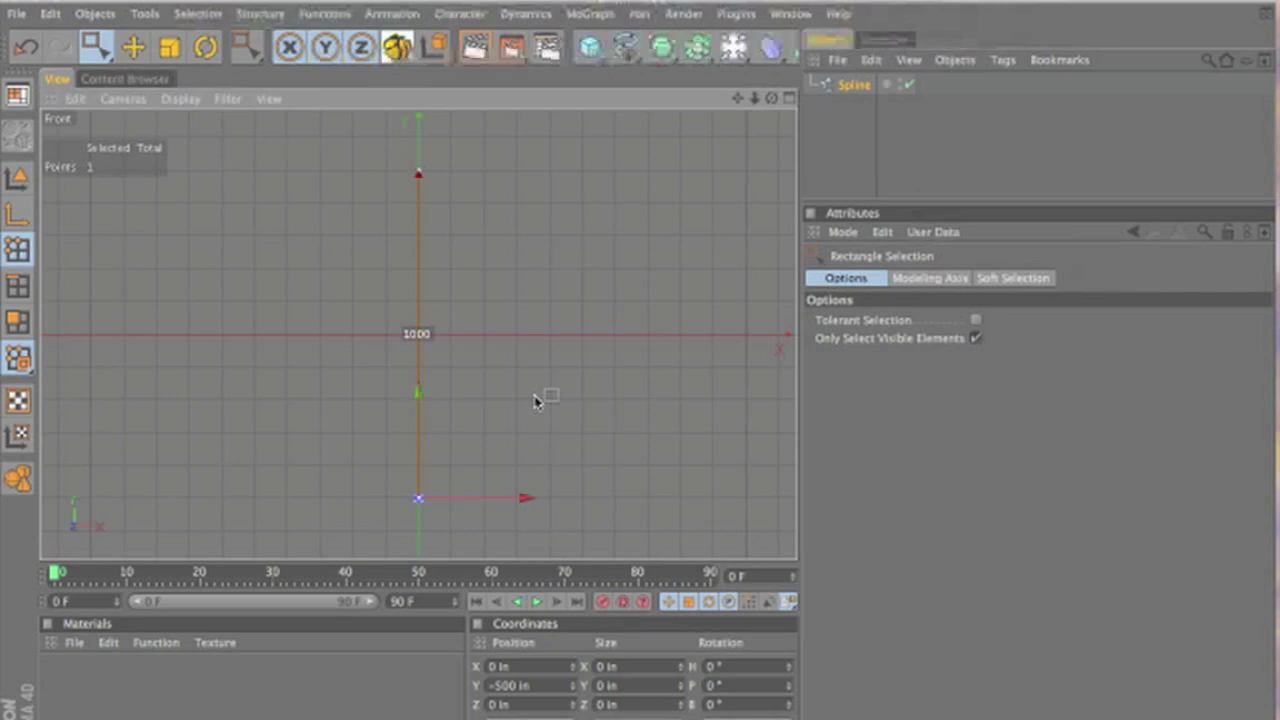
Step: Subdivide the whole vertical spline into 10 equal segments
left_click(17, 180)
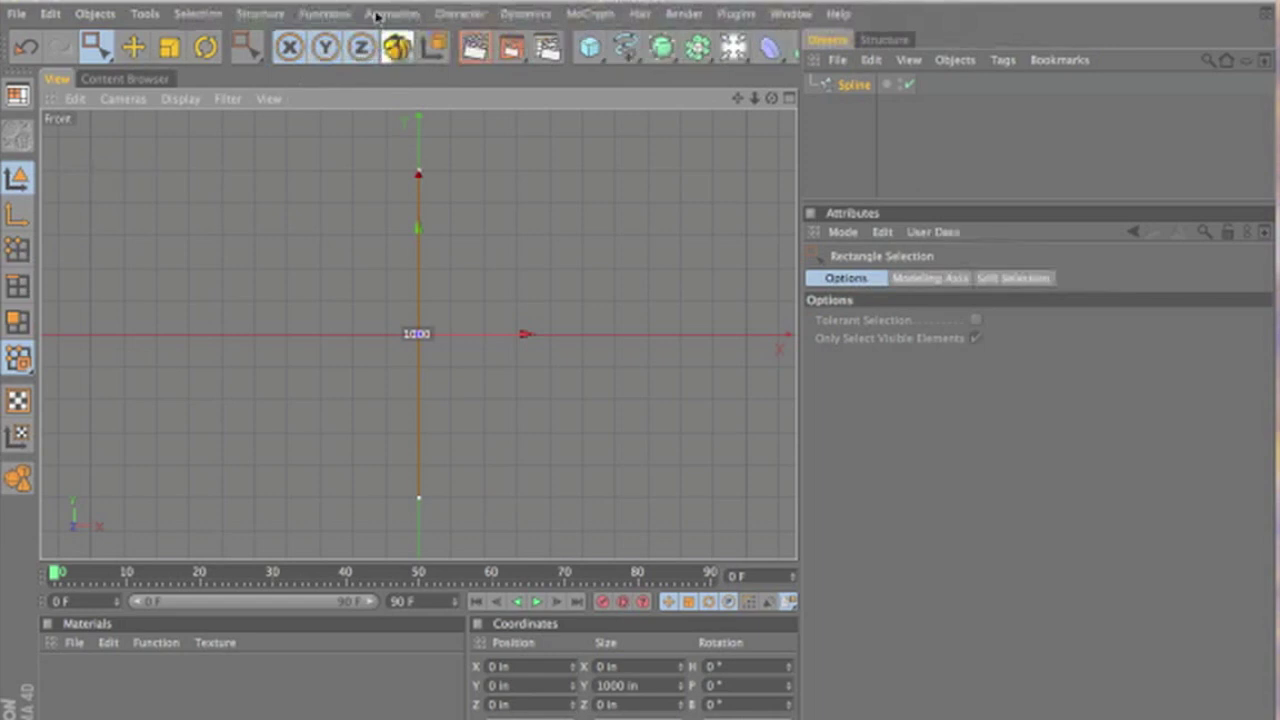
left_click(324, 14)
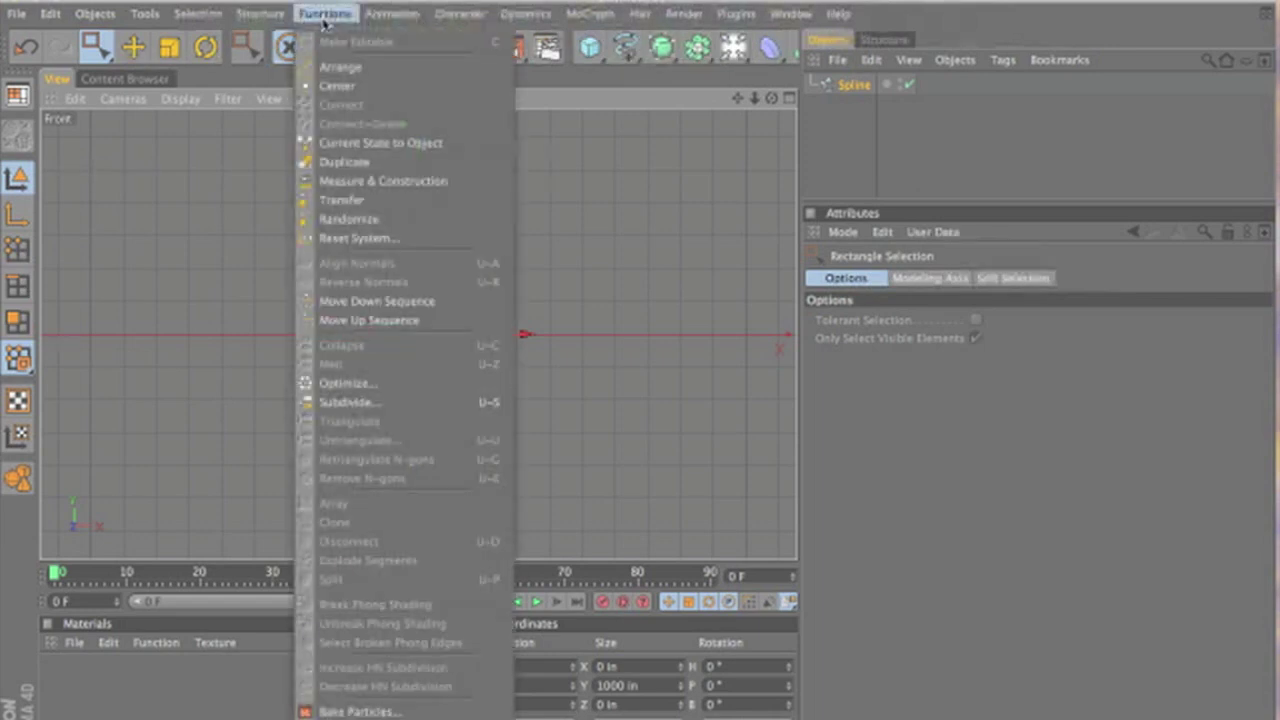
left_click(386, 410)
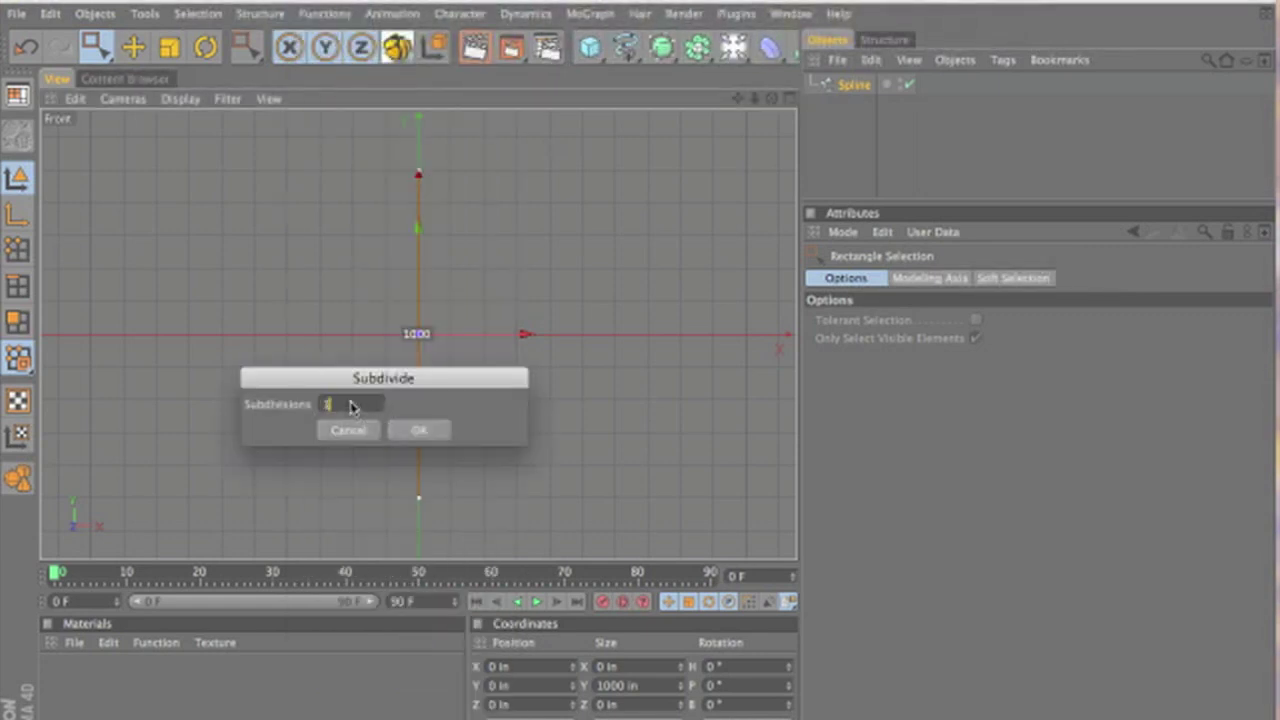
type("10")
left_click(409, 430)
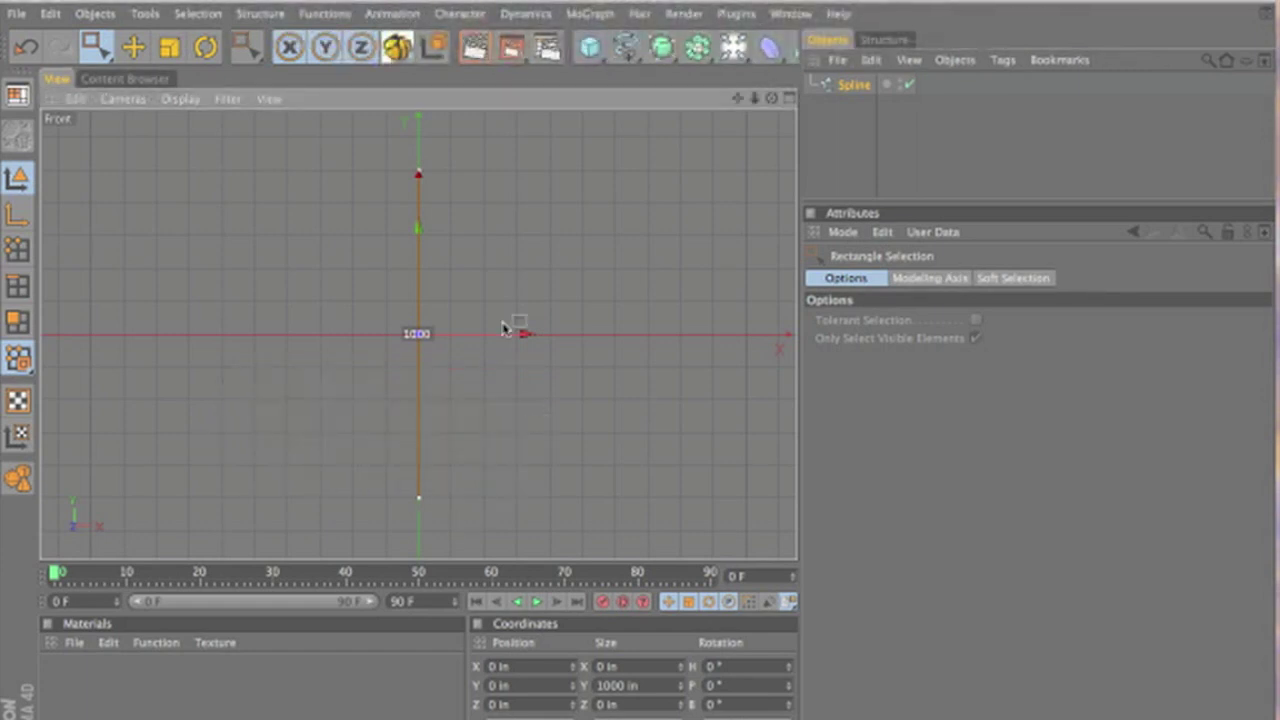
Step: Move every second point of the subdivided spline about 104 in along positive X to form a zigzag
left_click(17, 249)
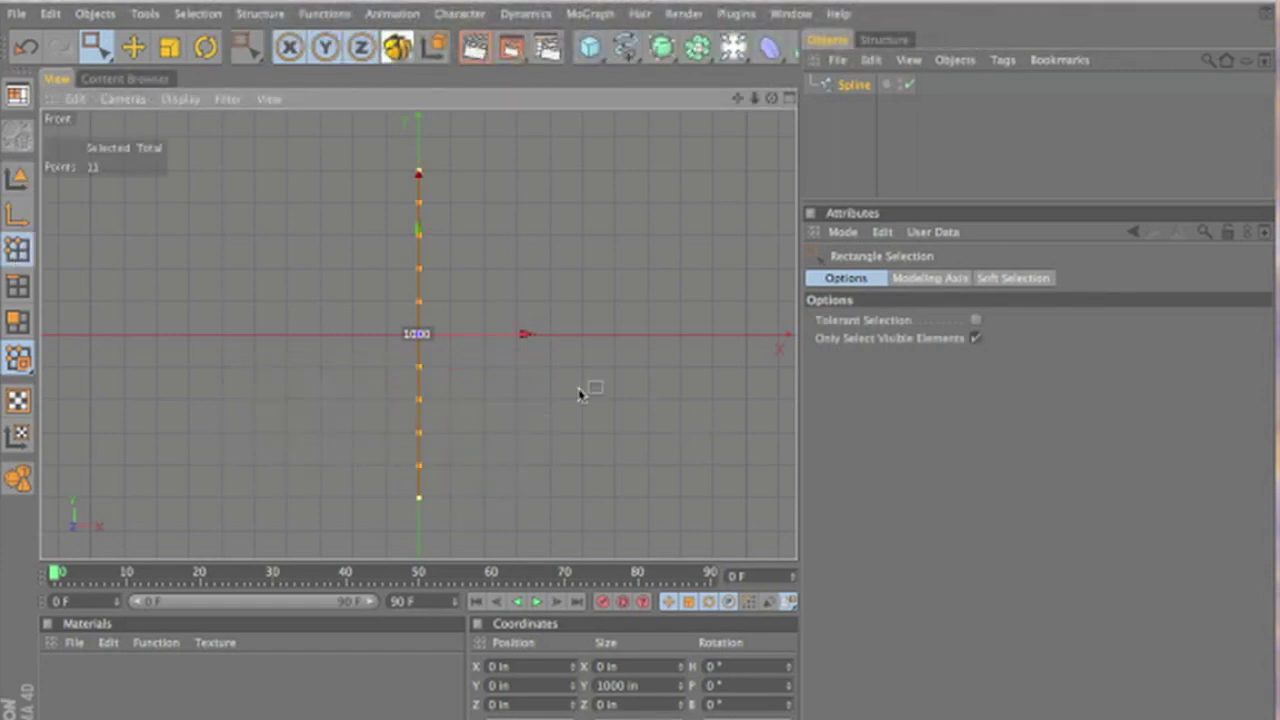
left_click(462, 194)
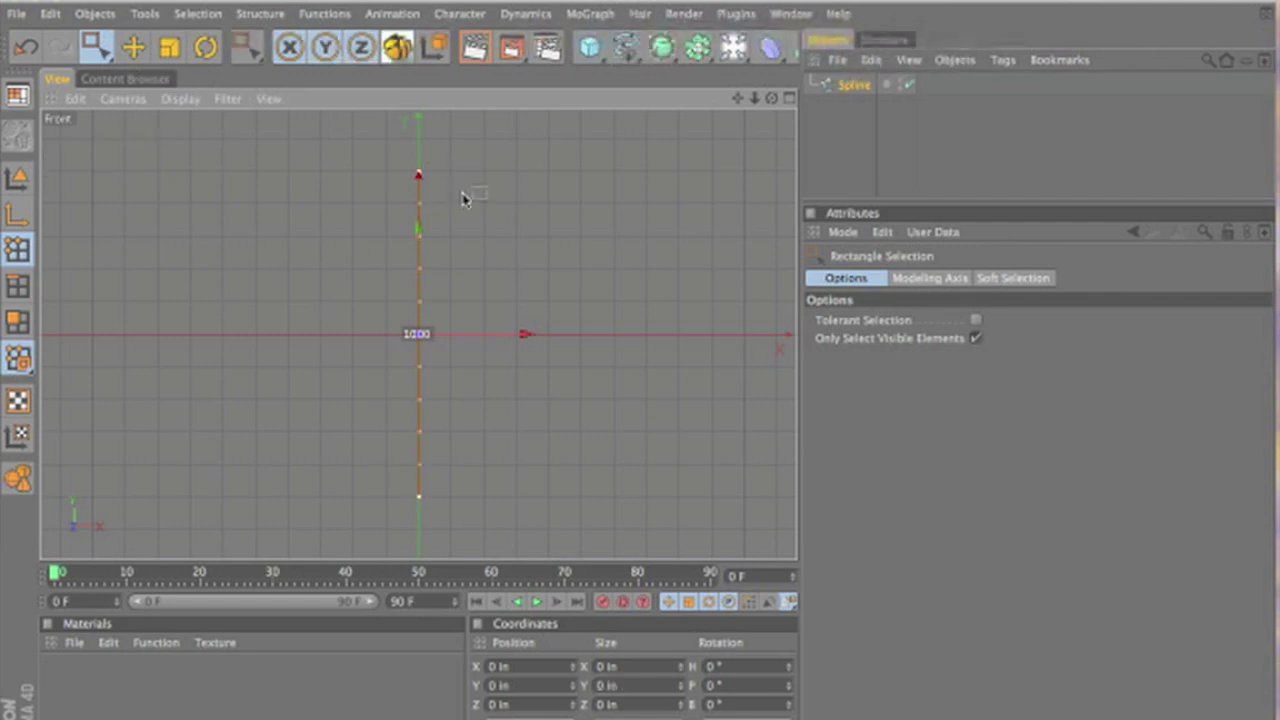
left_click_drag(446, 193, 410, 208)
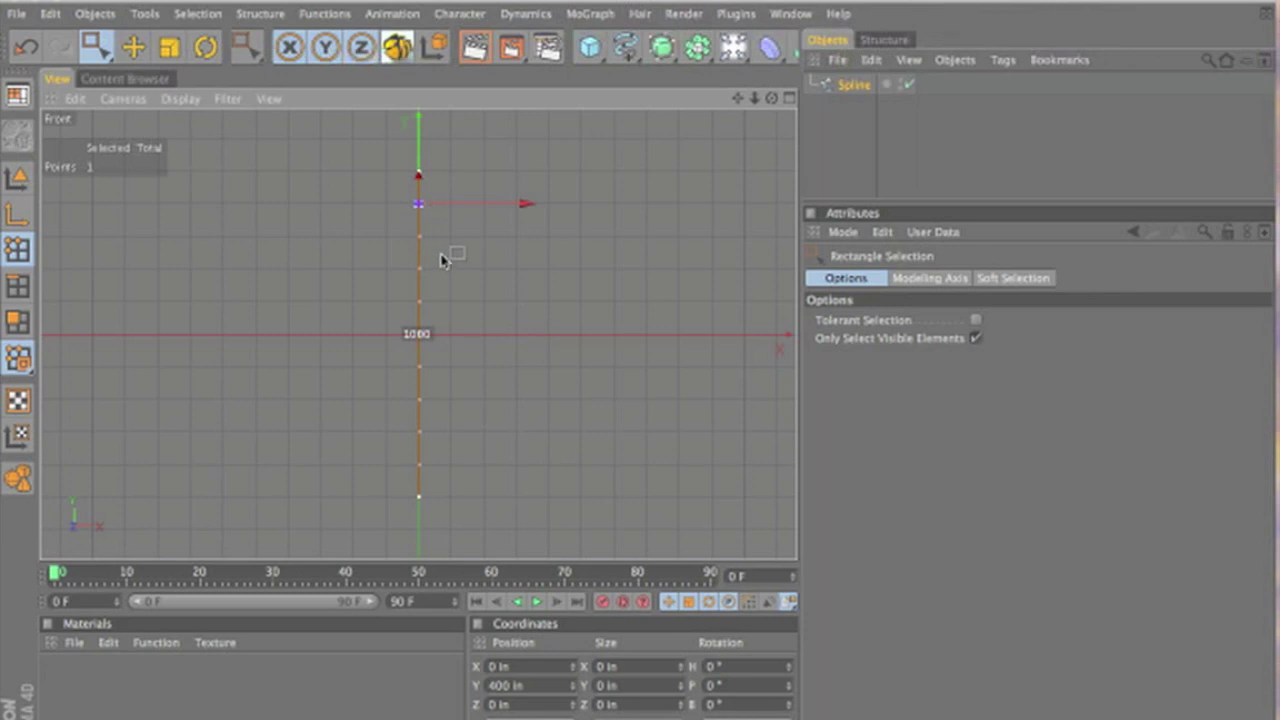
left_click_drag(445, 253, 408, 285)
left_click_drag(450, 322, 411, 476, "shift")
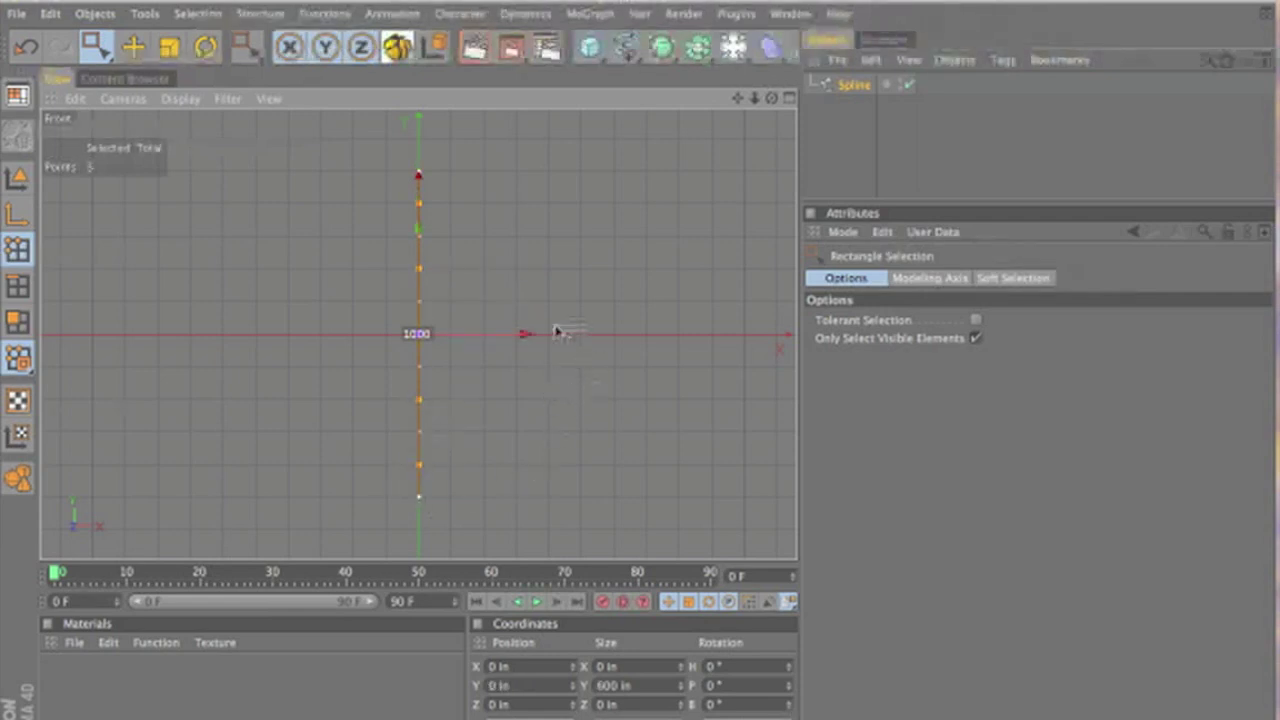
left_click_drag(532, 341, 547, 341)
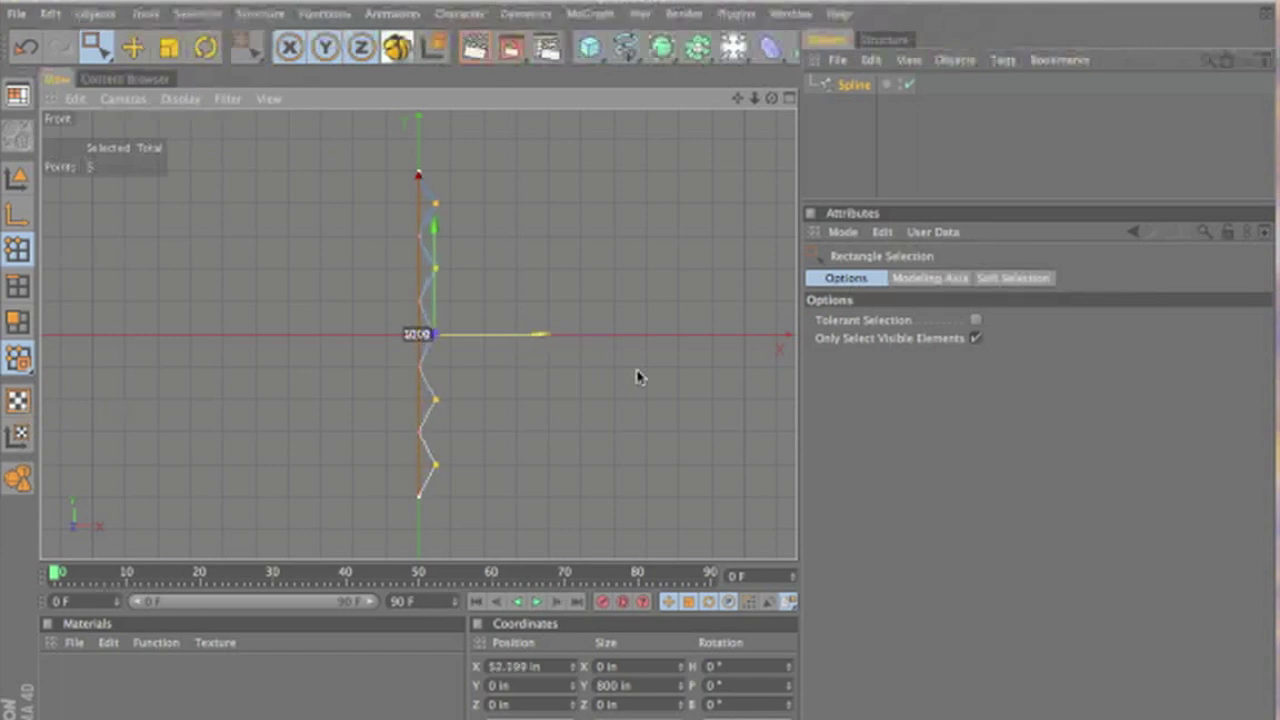
left_click_drag(541, 334, 561, 334)
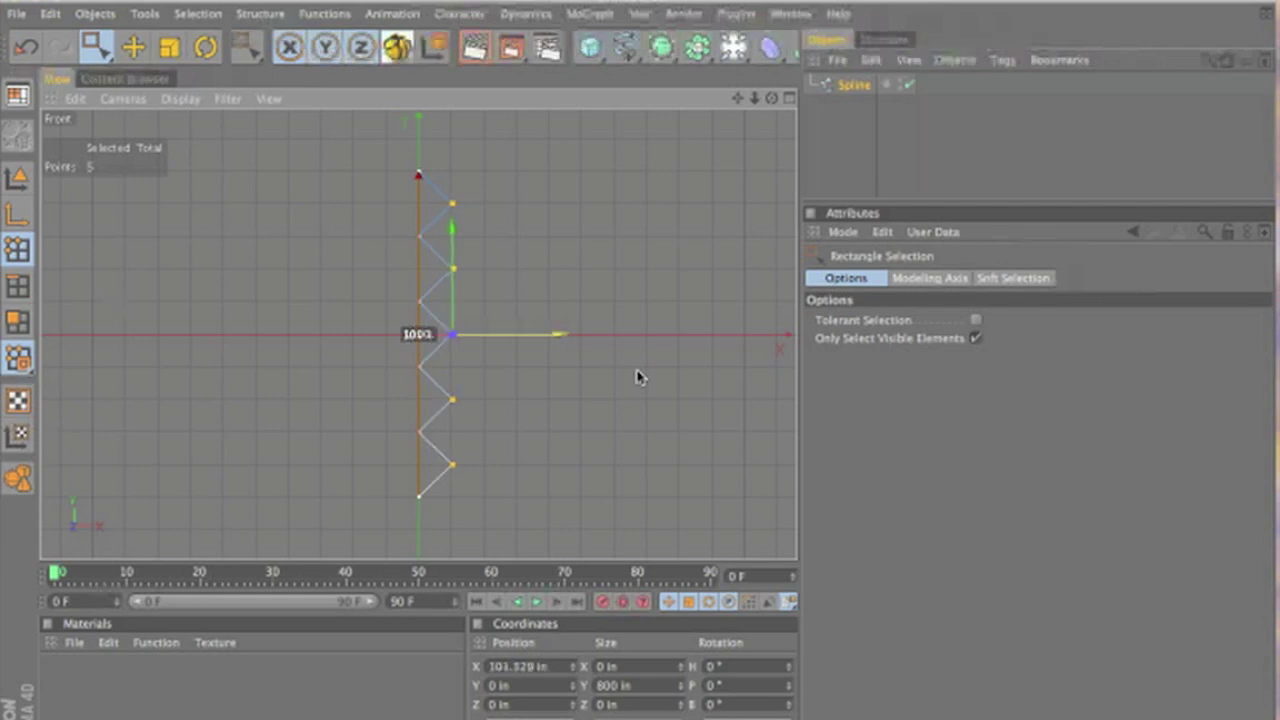
left_click_drag(640, 377, 637, 376)
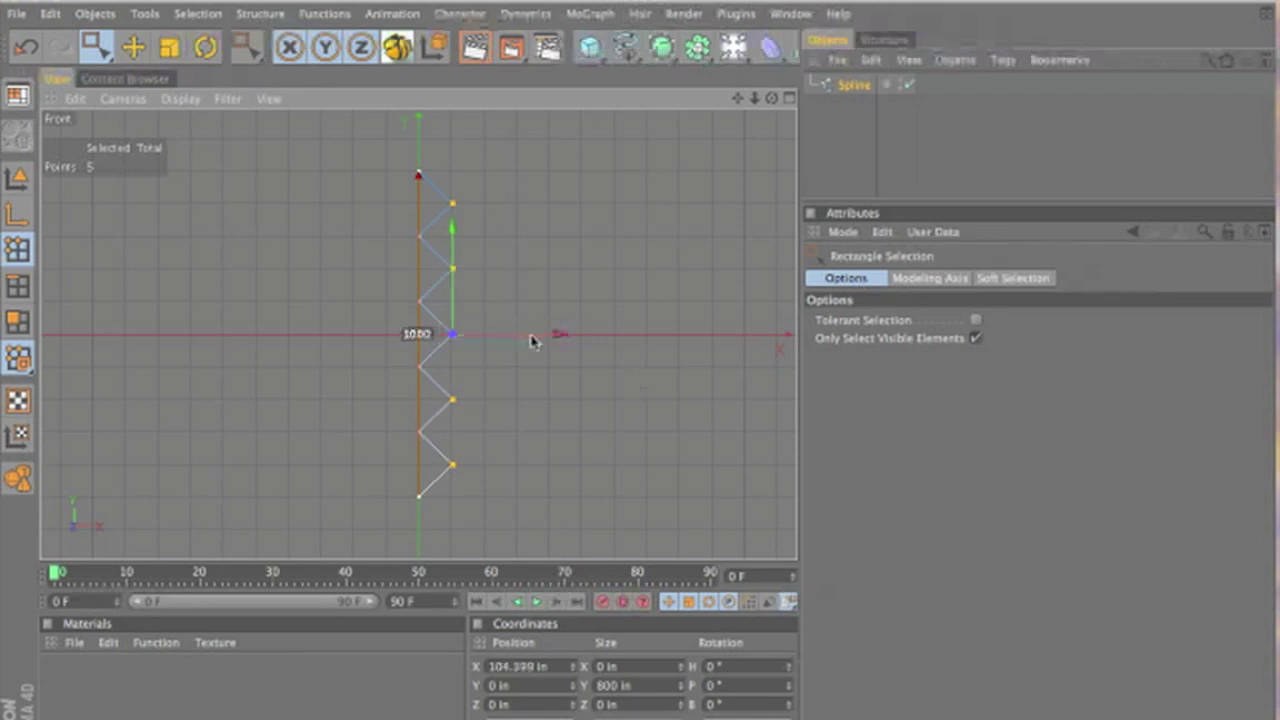
Step: Select all points of the zigzag spline and activate the Chamfer tool for them
scroll(551, 347, "up", 3)
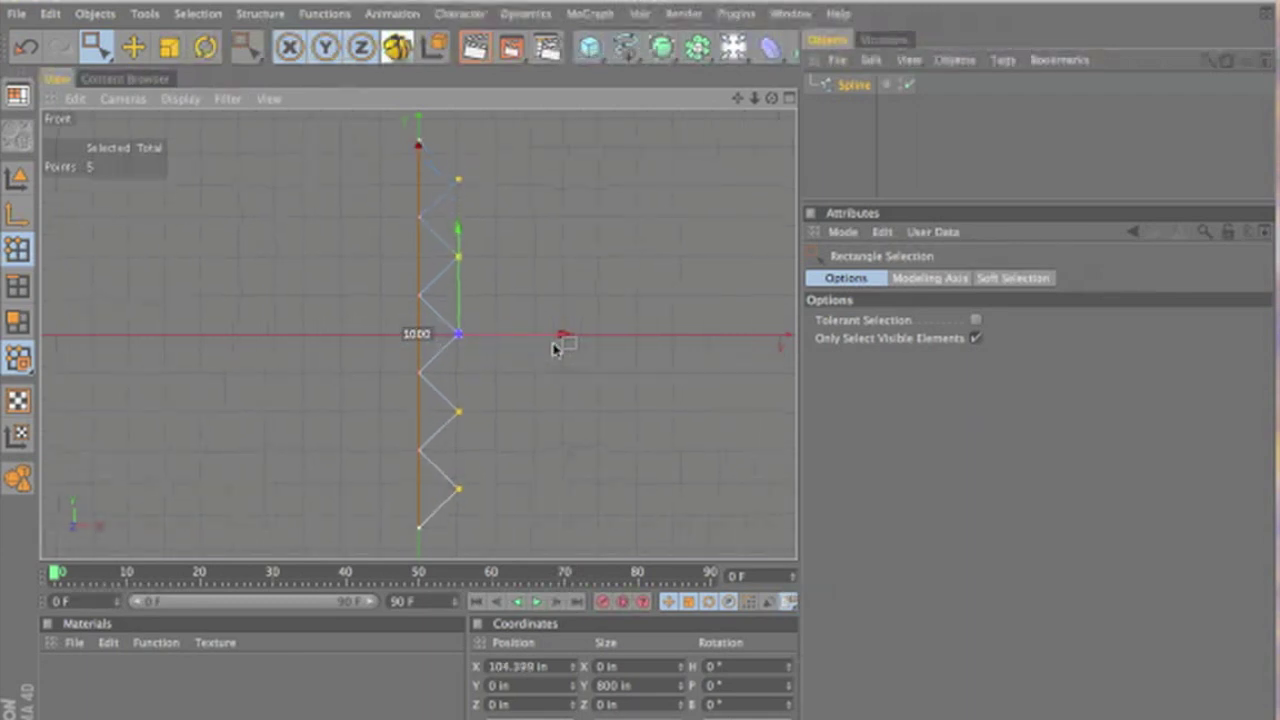
scroll(553, 347, "down", 2)
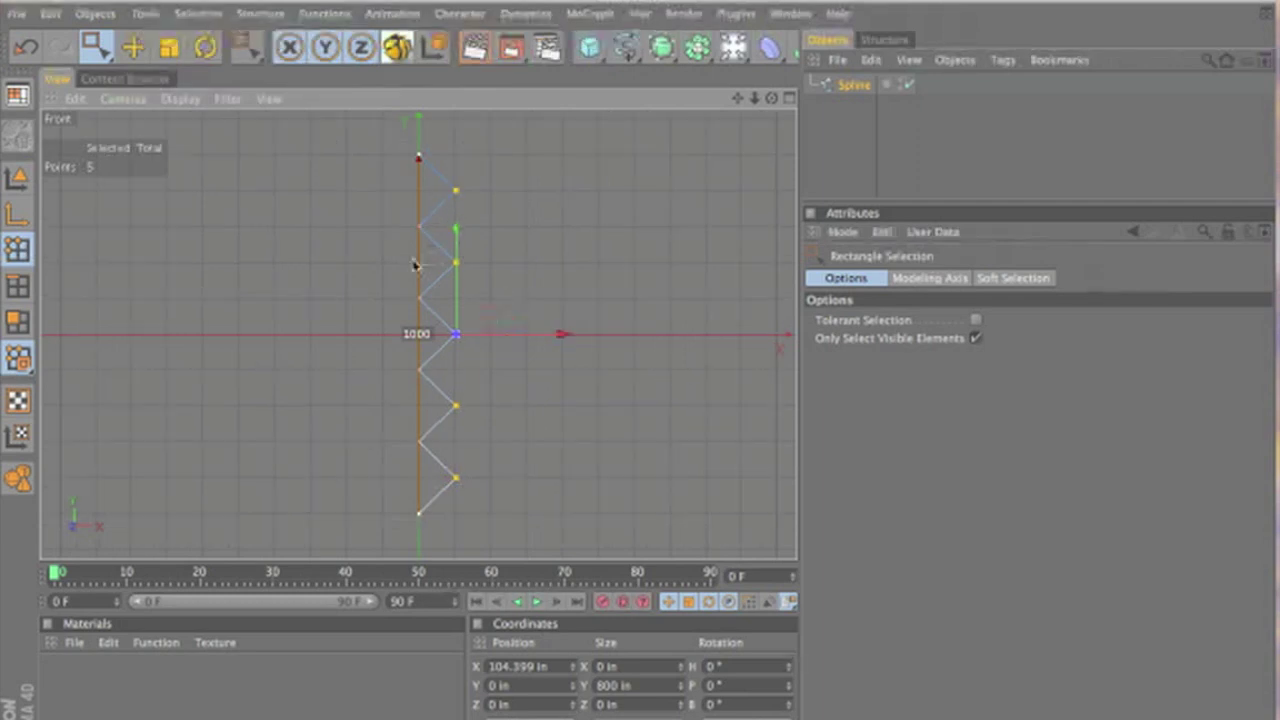
left_click_drag(355, 140, 500, 493)
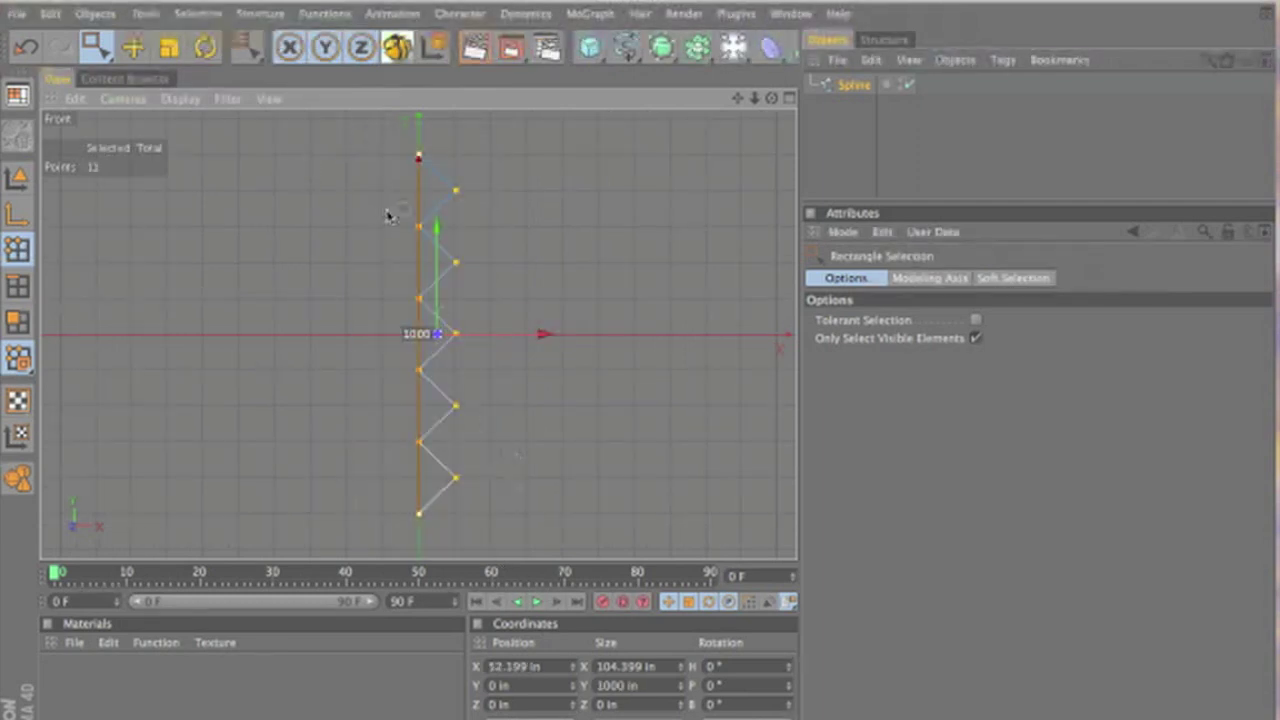
left_click(310, 16)
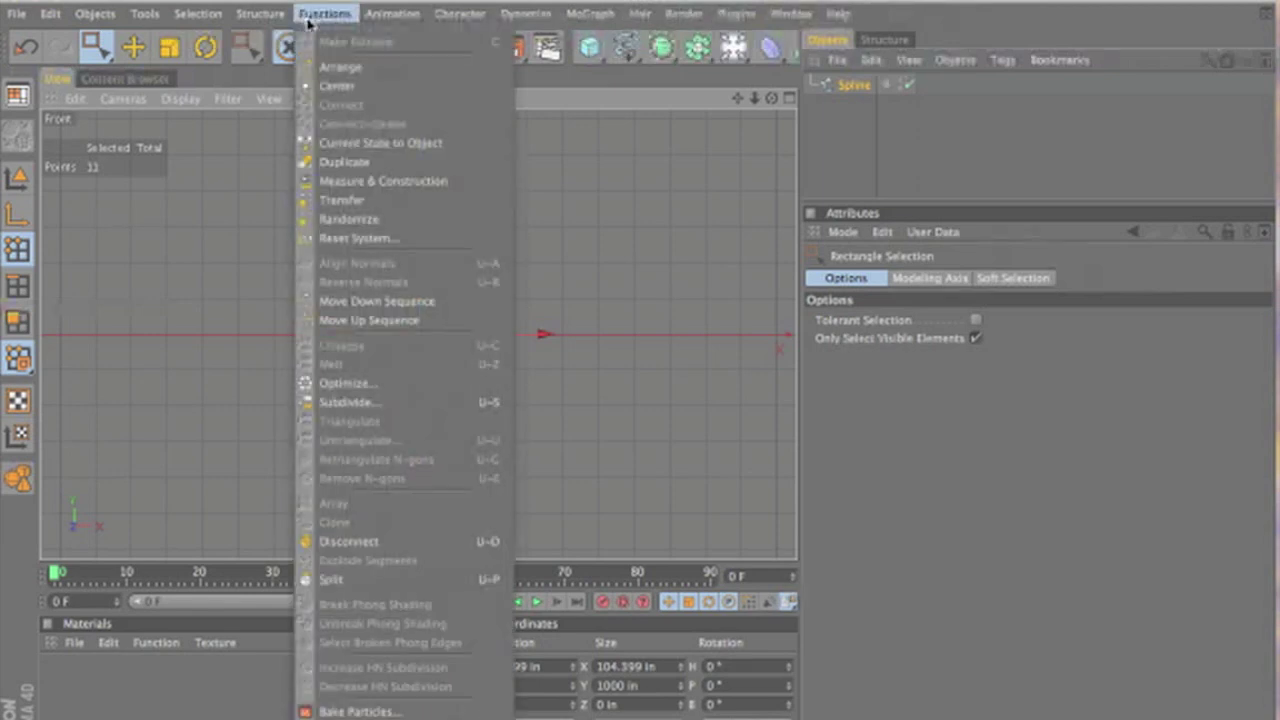
mouse_move(262, 14)
mouse_move(279, 42)
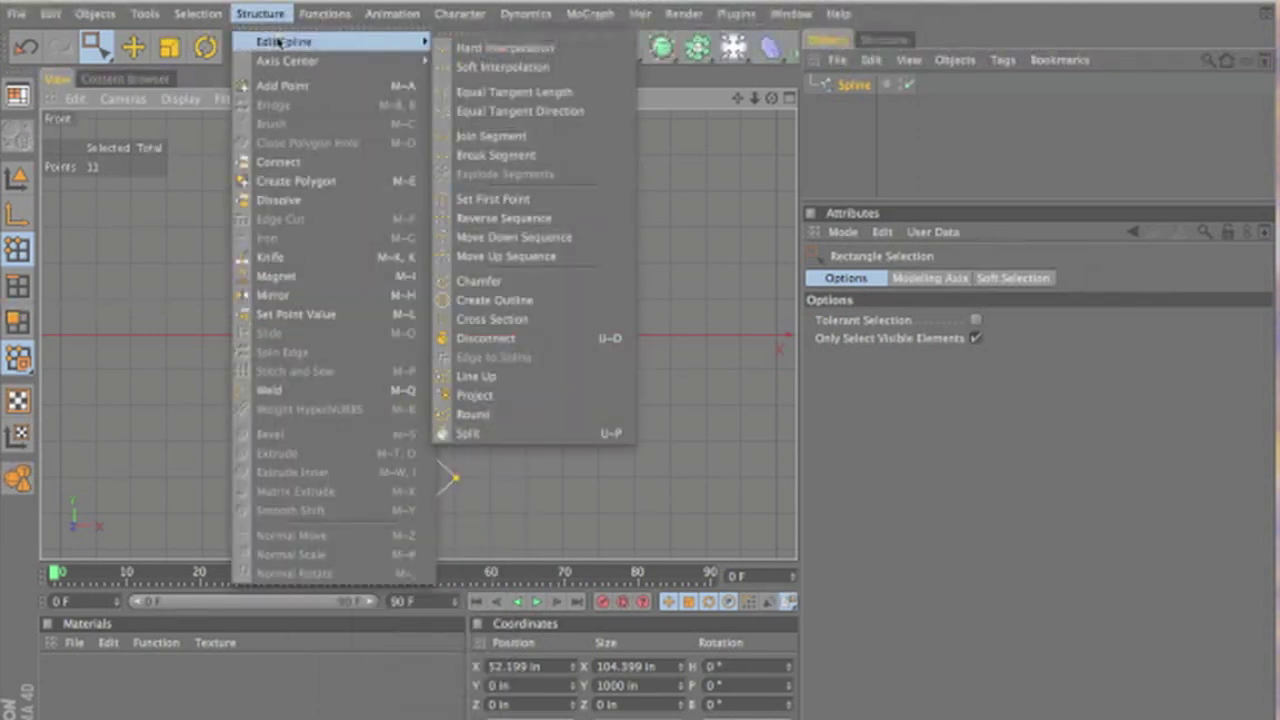
left_click(500, 284)
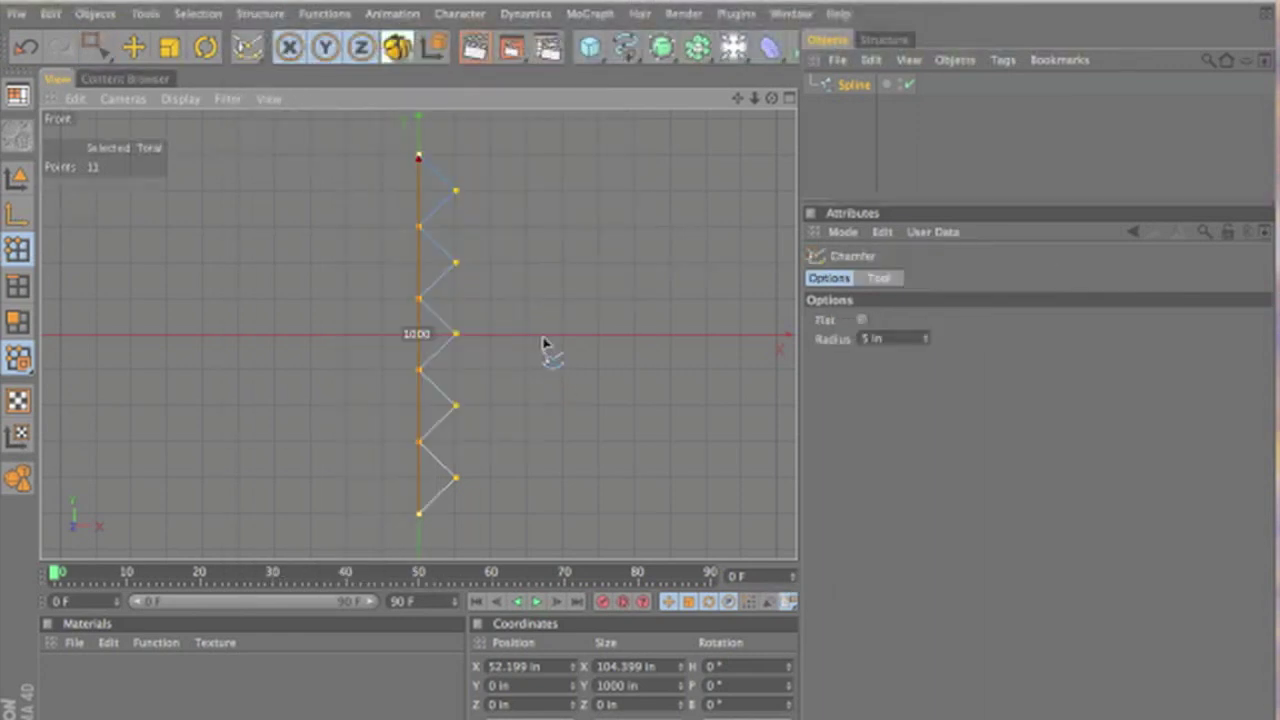
Step: Try chamfering the selected zigzag points with a radius of about 2 in, and undo it
left_click(925, 336)
left_click(925, 336)
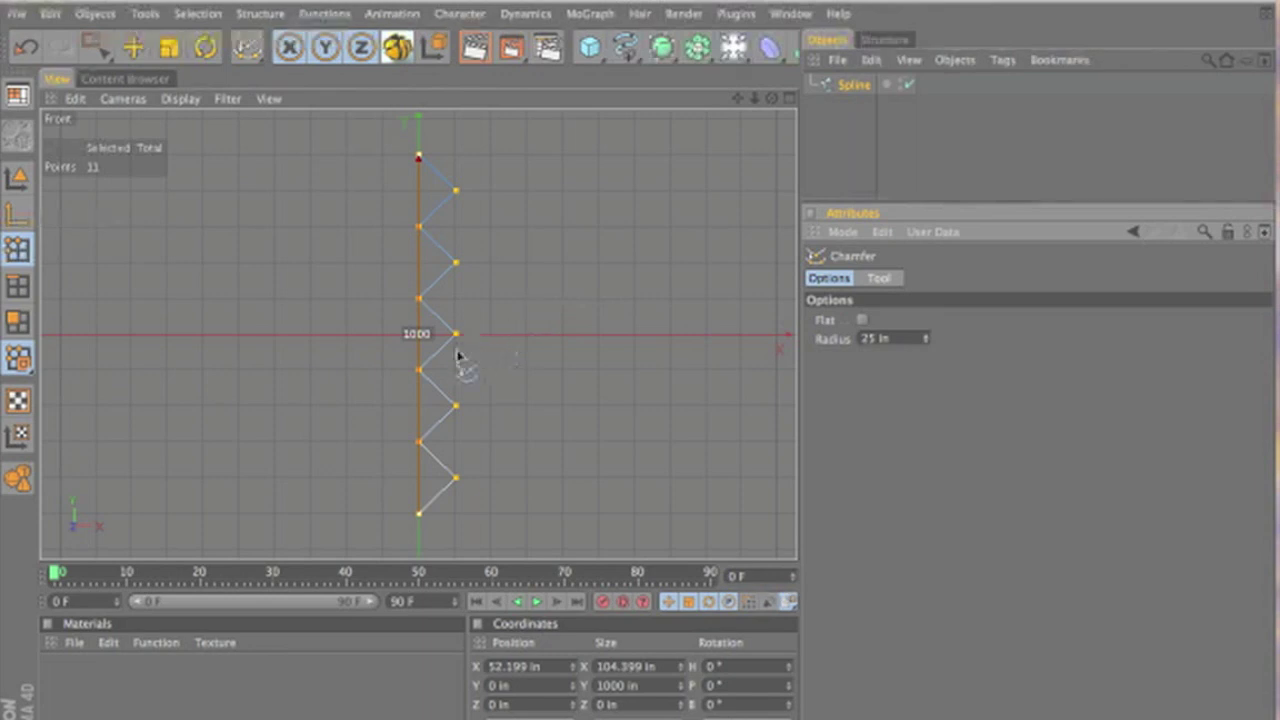
left_click_drag(636, 370, 637, 371)
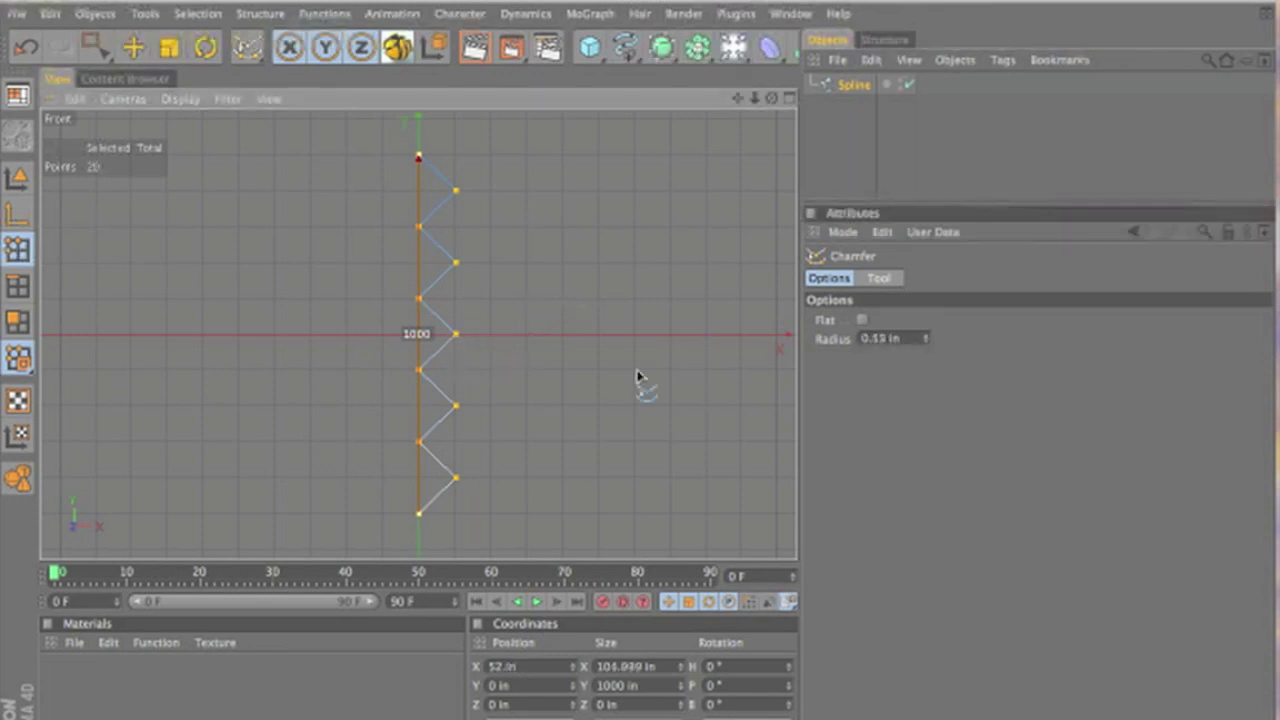
left_click_drag(640, 377, 735, 360)
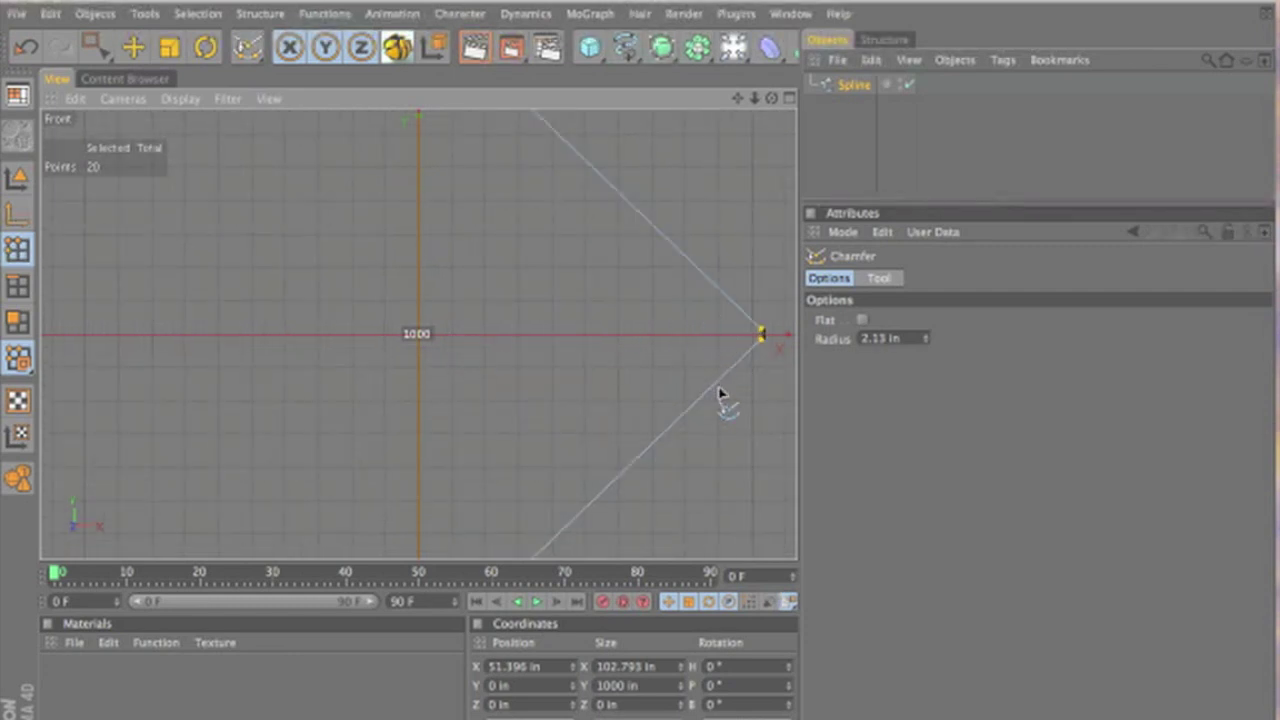
key("super+z")
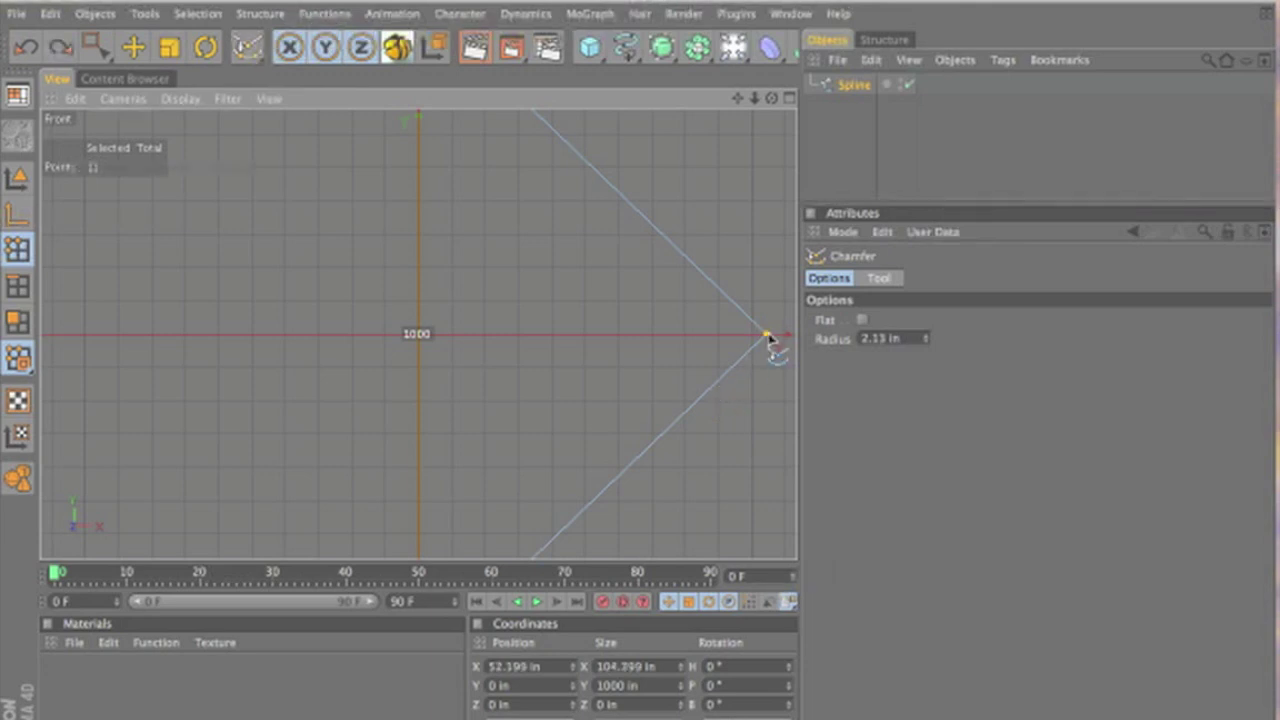
Step: Chamfer all selected points of the zigzag spline with a radius of 10 in
left_click_drag(636, 371, 585, 352)
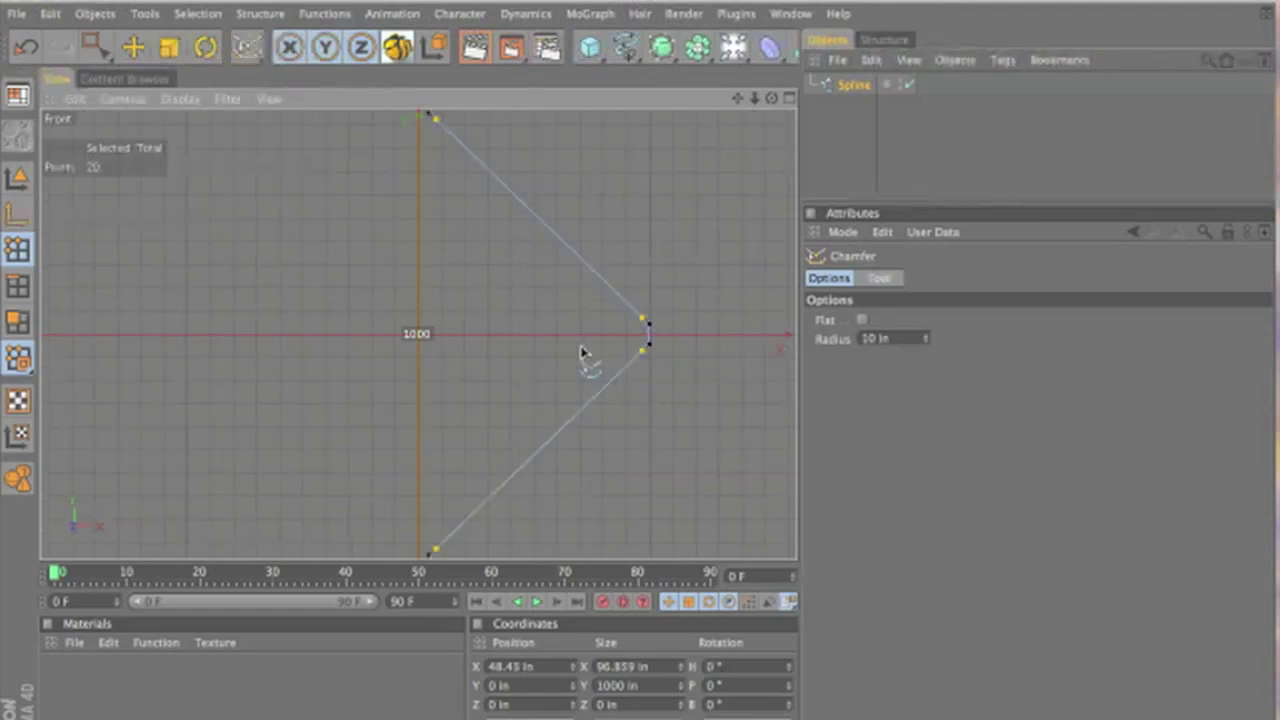
scroll(585, 352, "down", 5)
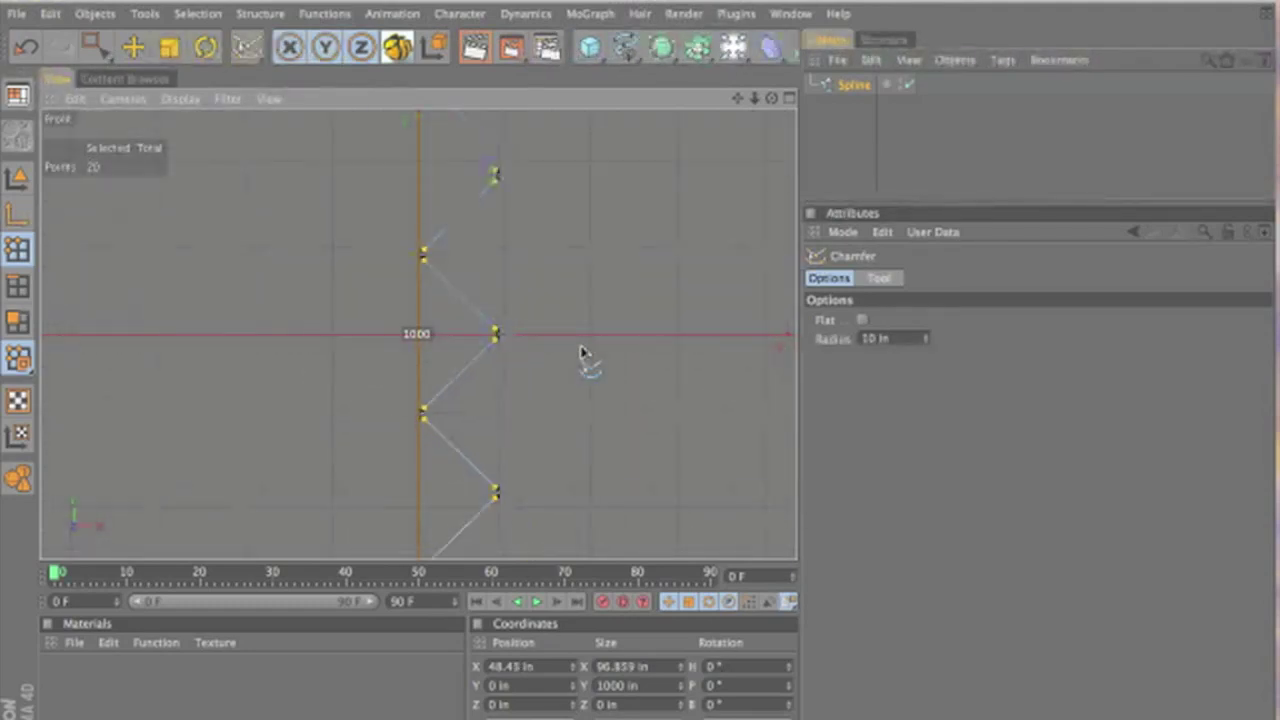
scroll(585, 352, "down", 6)
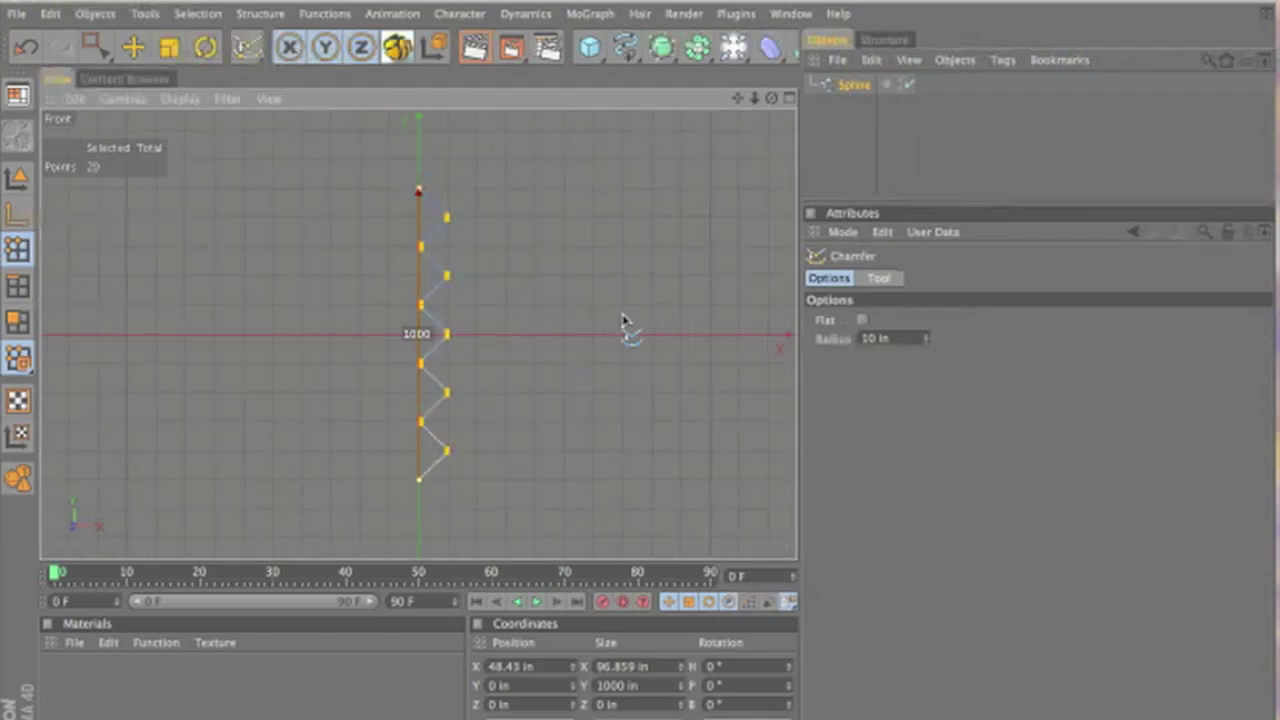
Step: Add a circle spline as a separate object and set its radius to 4 in
left_click(830, 167)
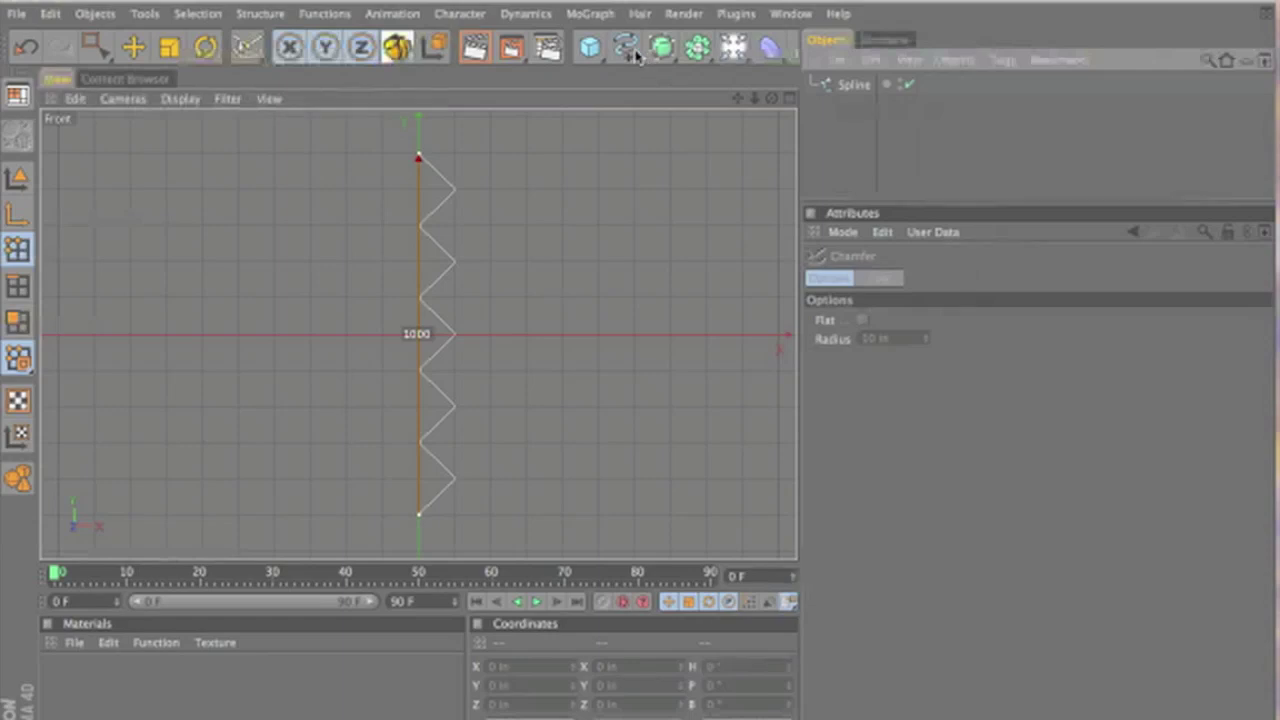
left_click_drag(630, 55, 703, 142)
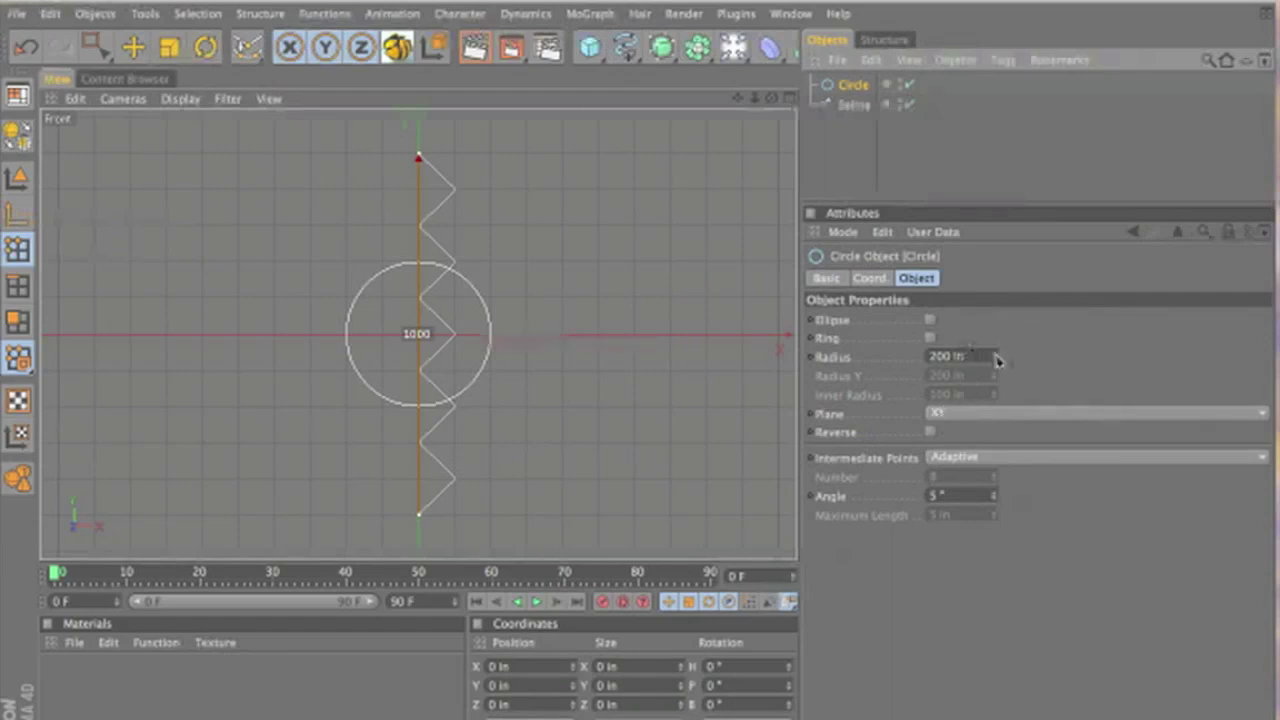
double_click(948, 356)
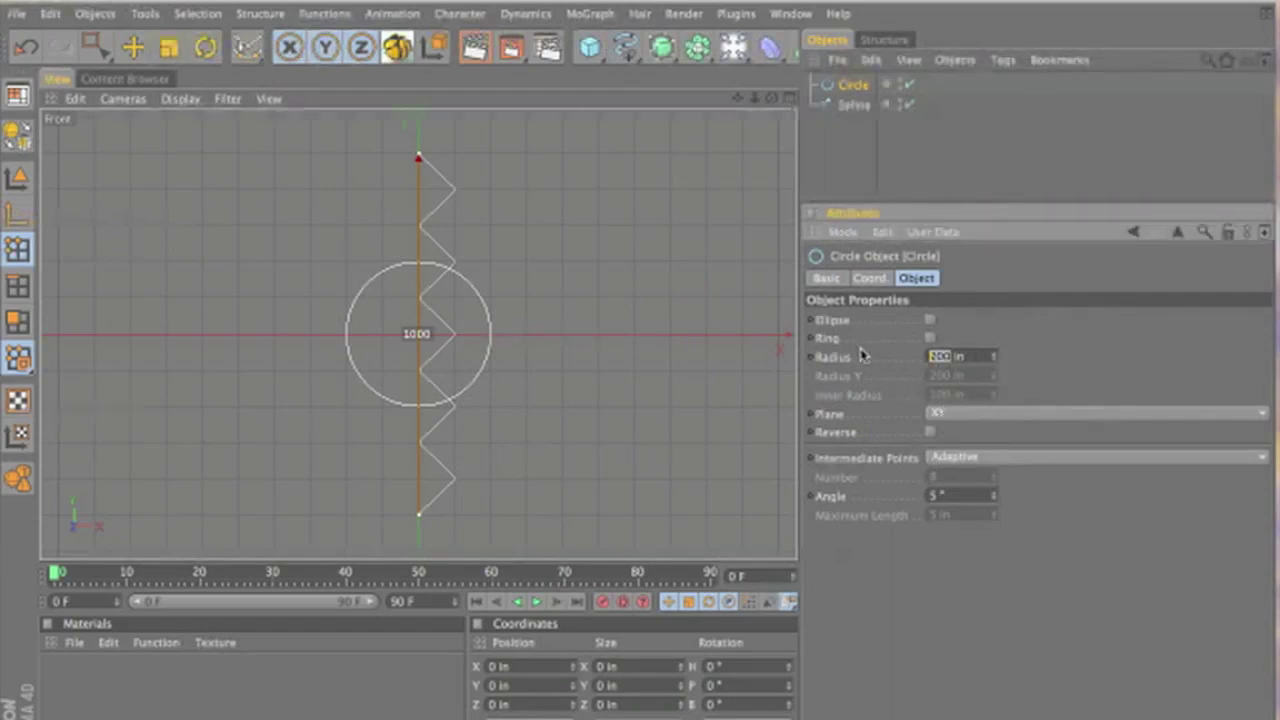
key("Delete")
key("Delete")
key("Return")
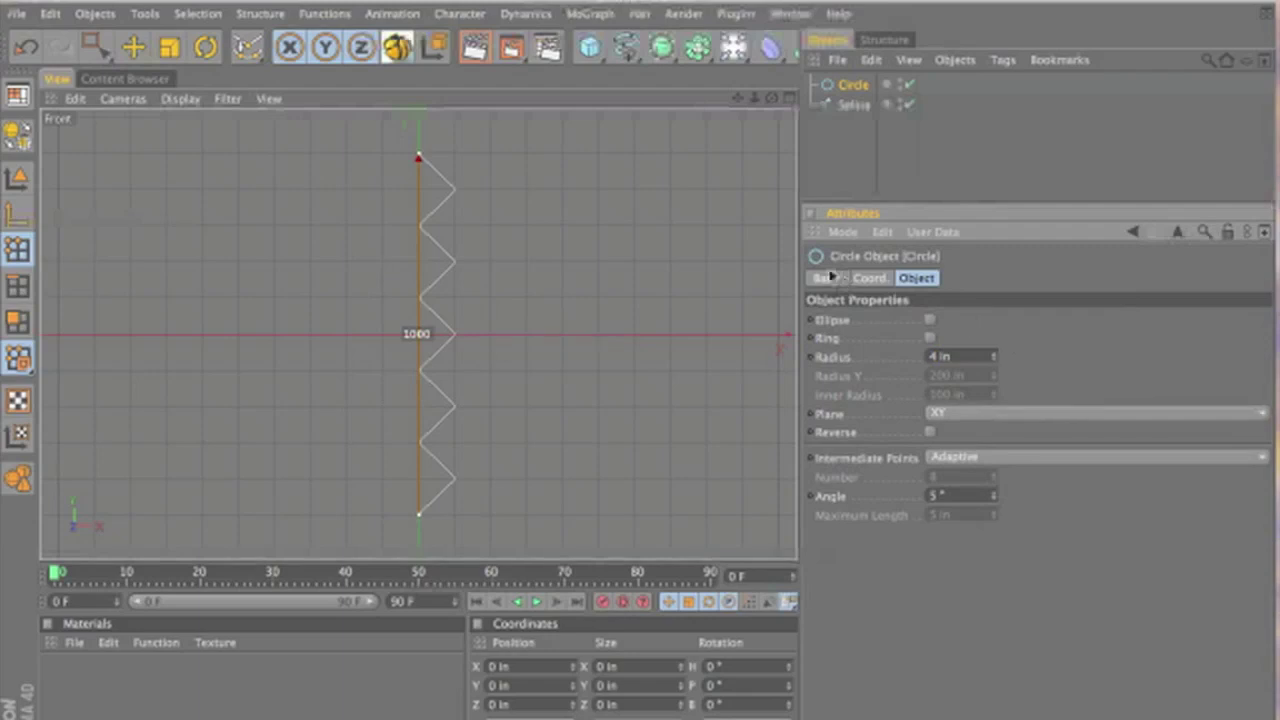
Step: Add a Sweep NURBS and nest the circle and the zigzag spline in it to form a thin tube
left_click_drag(664, 57, 727, 145)
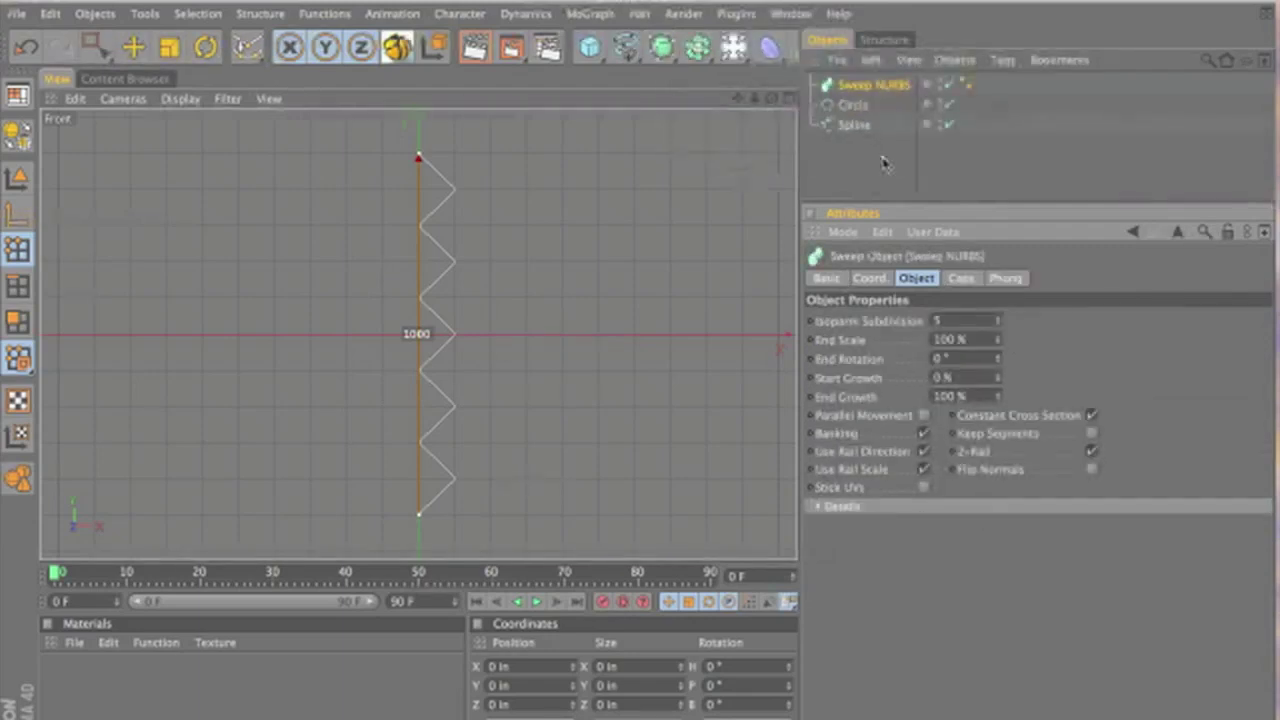
left_click_drag(968, 121, 862, 90)
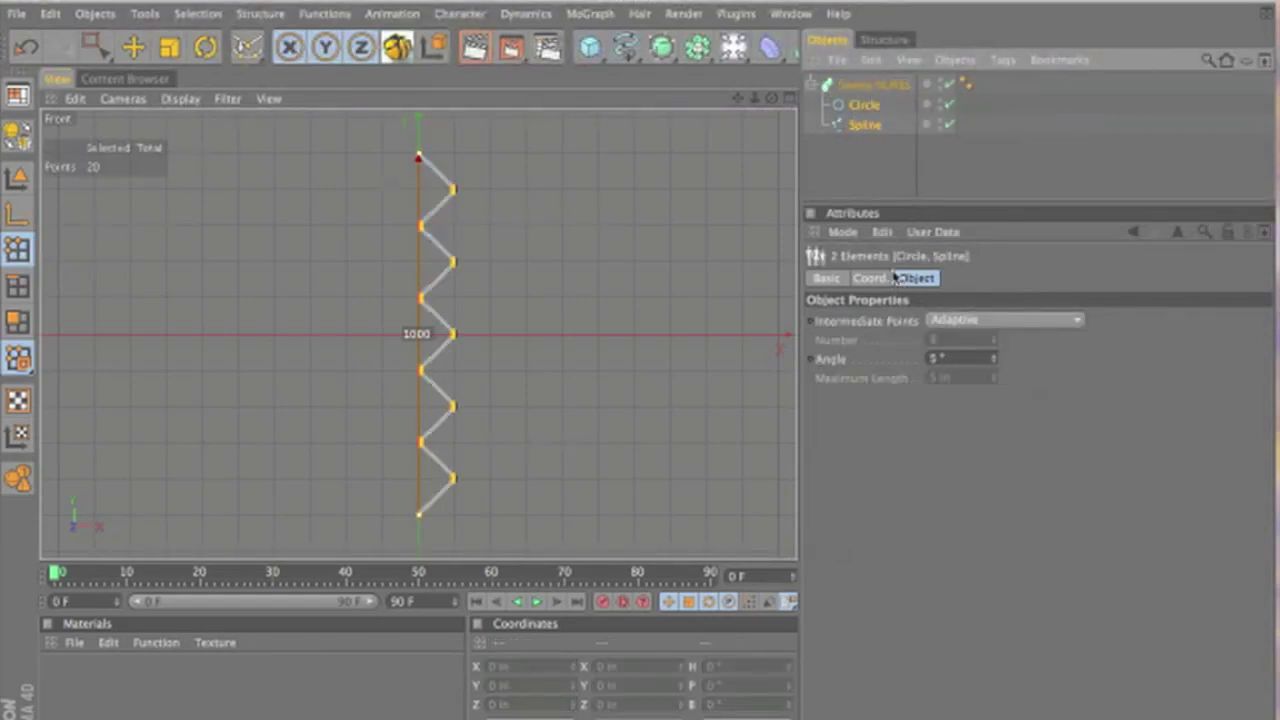
middle_click(650, 268)
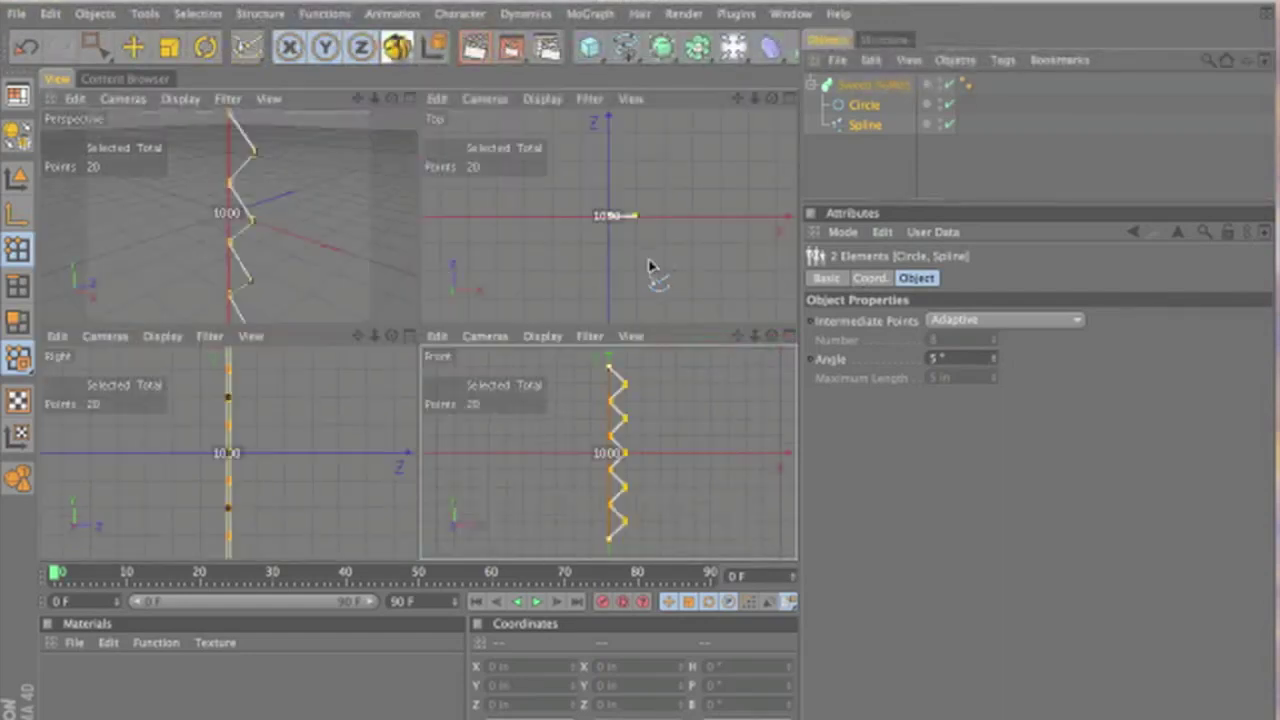
middle_click(276, 226)
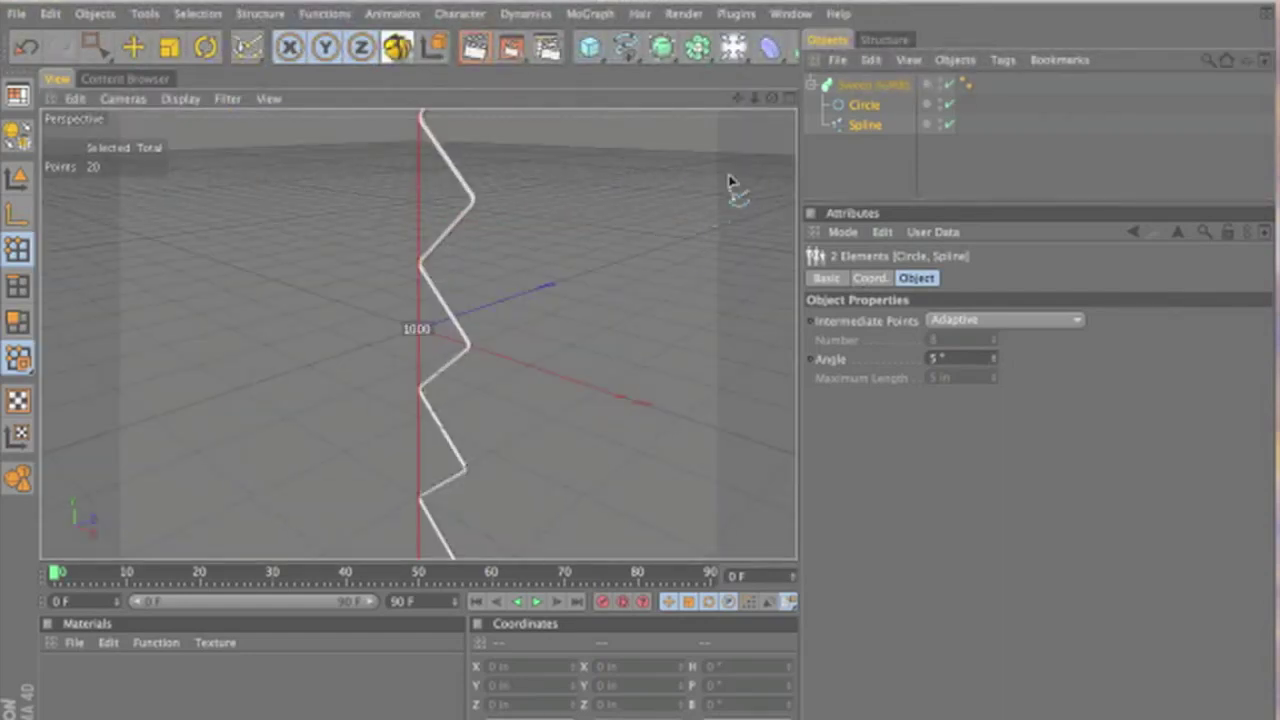
mouse_move(771, 98)
left_mouse_down()
mouse_move(638, 381)
mouse_move(787, 99)
left_mouse_up()
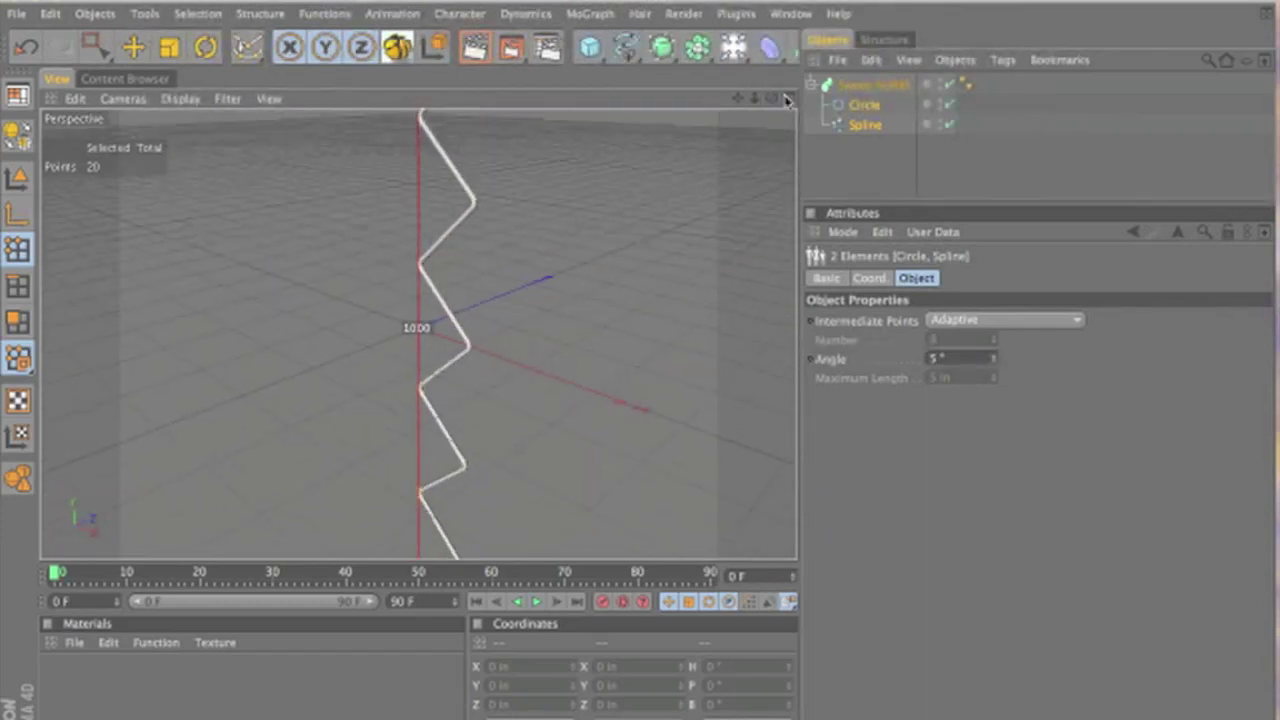
left_click(872, 171)
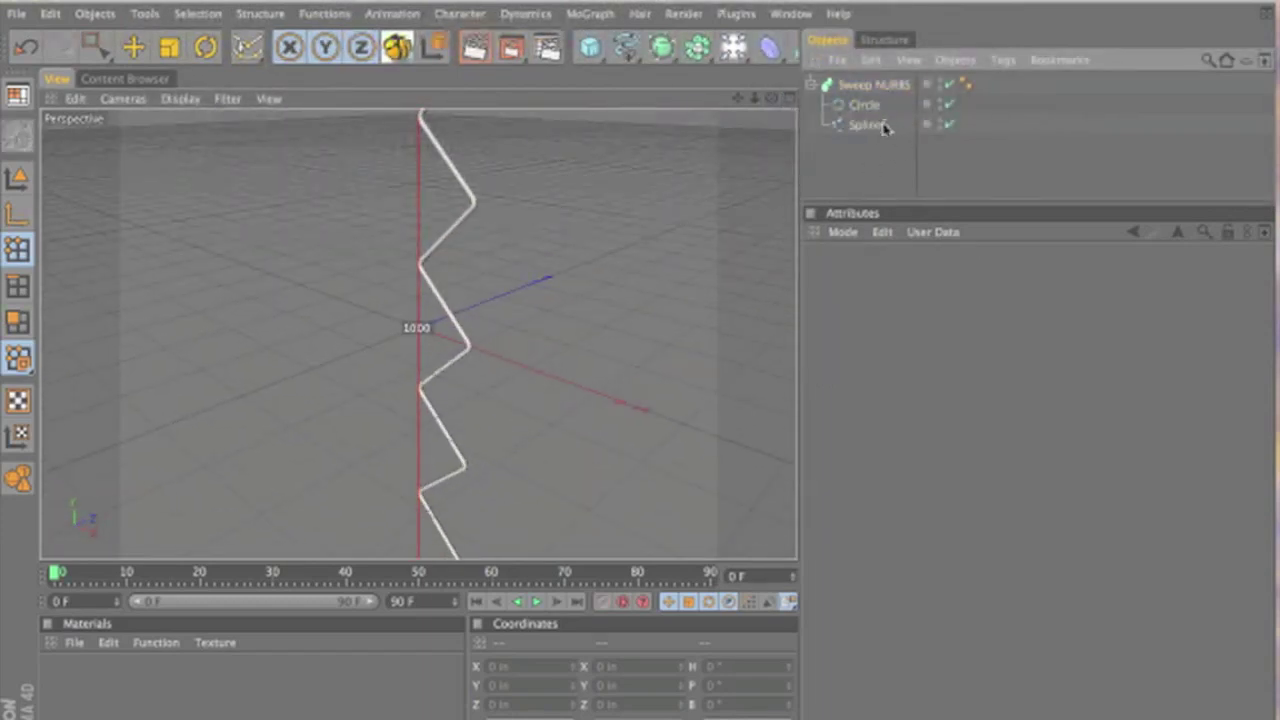
Step: Disable the Sweep NURBS and select its zigzag spline for editing in the Perspective view
middle_click(620, 270)
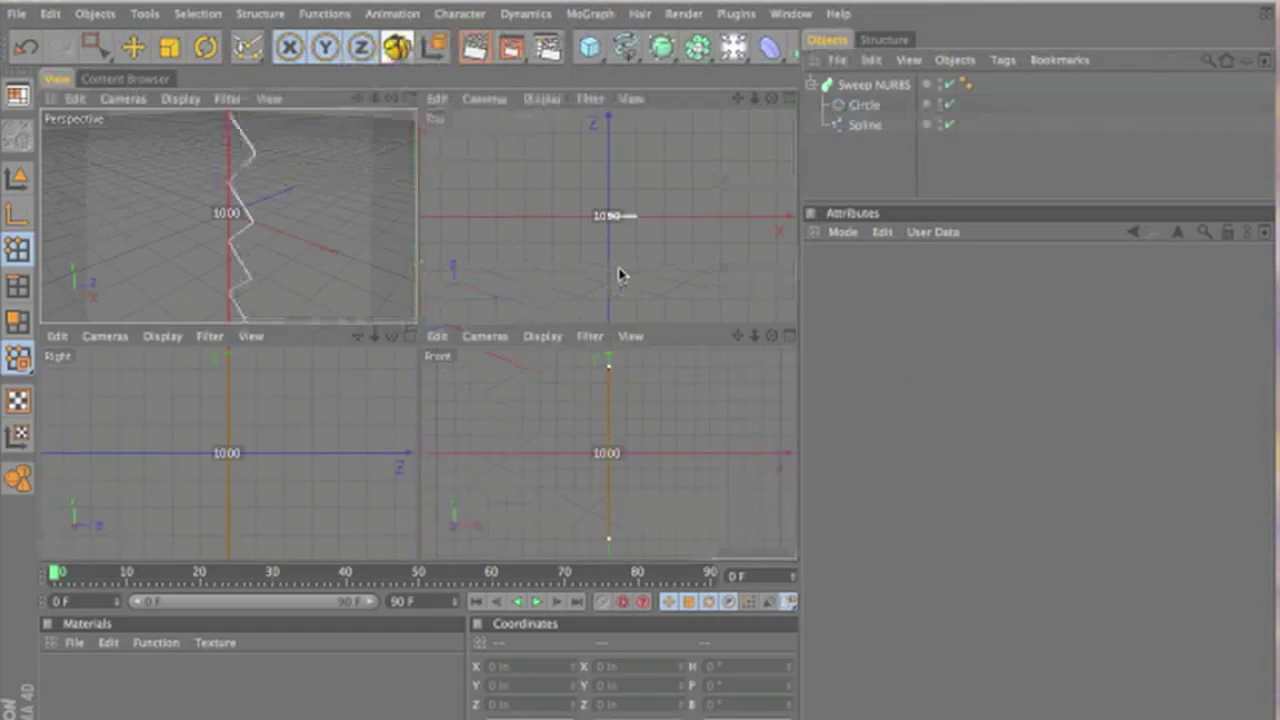
left_click(519, 427)
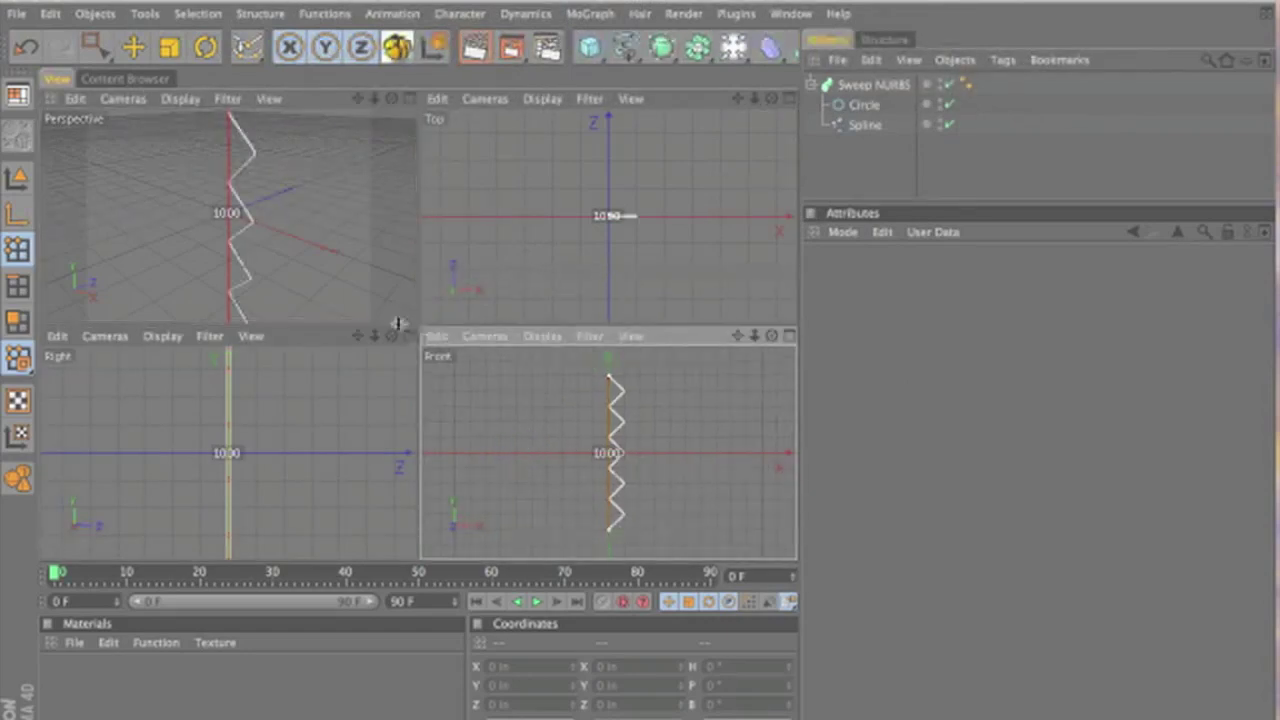
middle_click(332, 243)
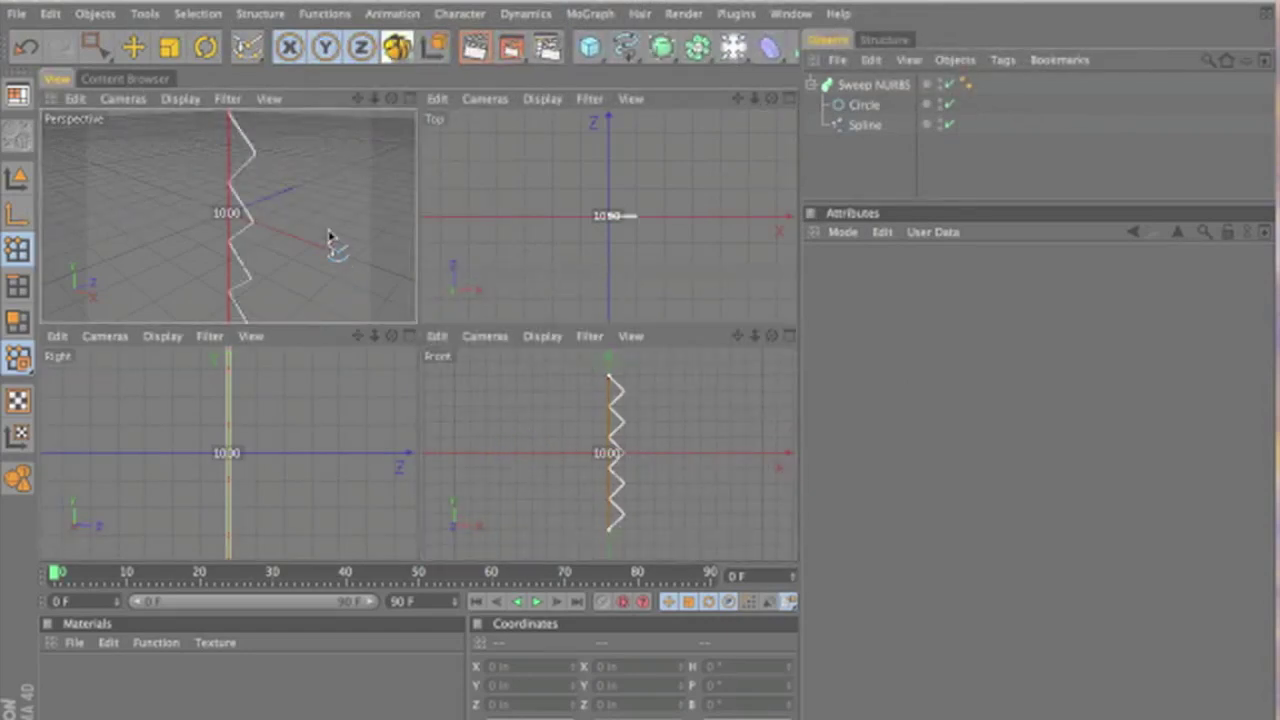
scroll(485, 248, "down", 2)
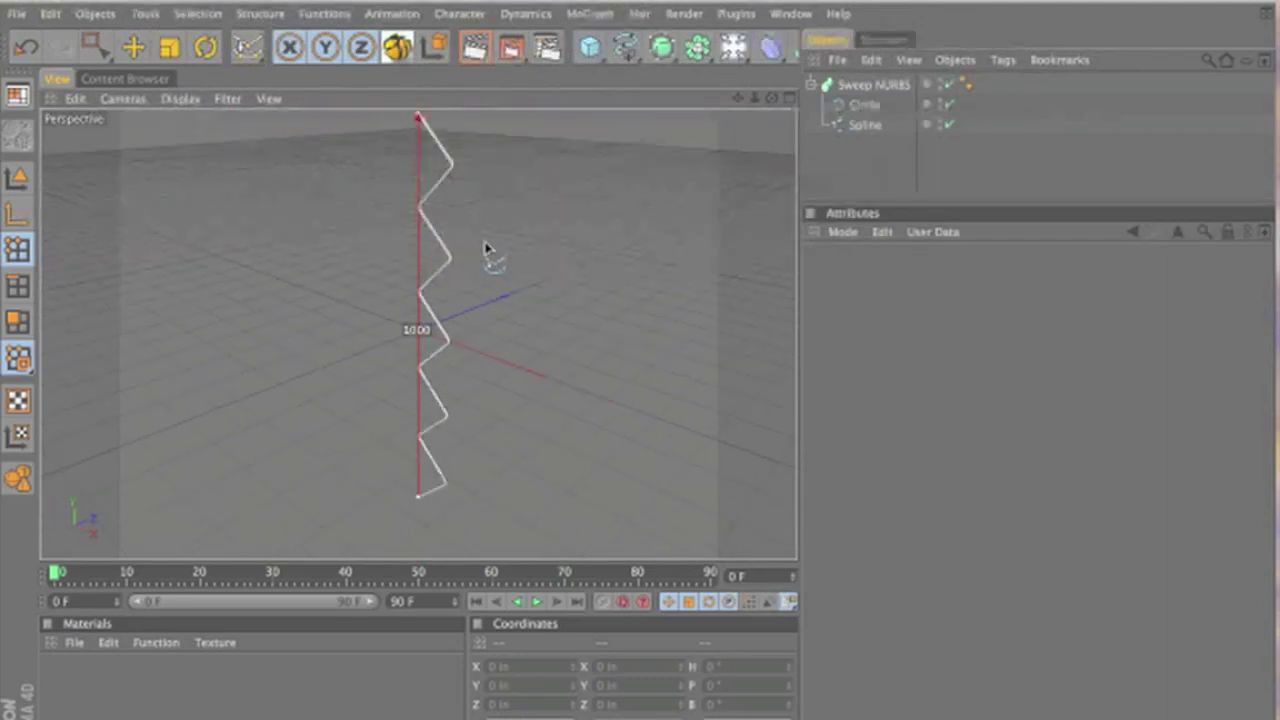
left_click_drag(738, 97, 726, 113)
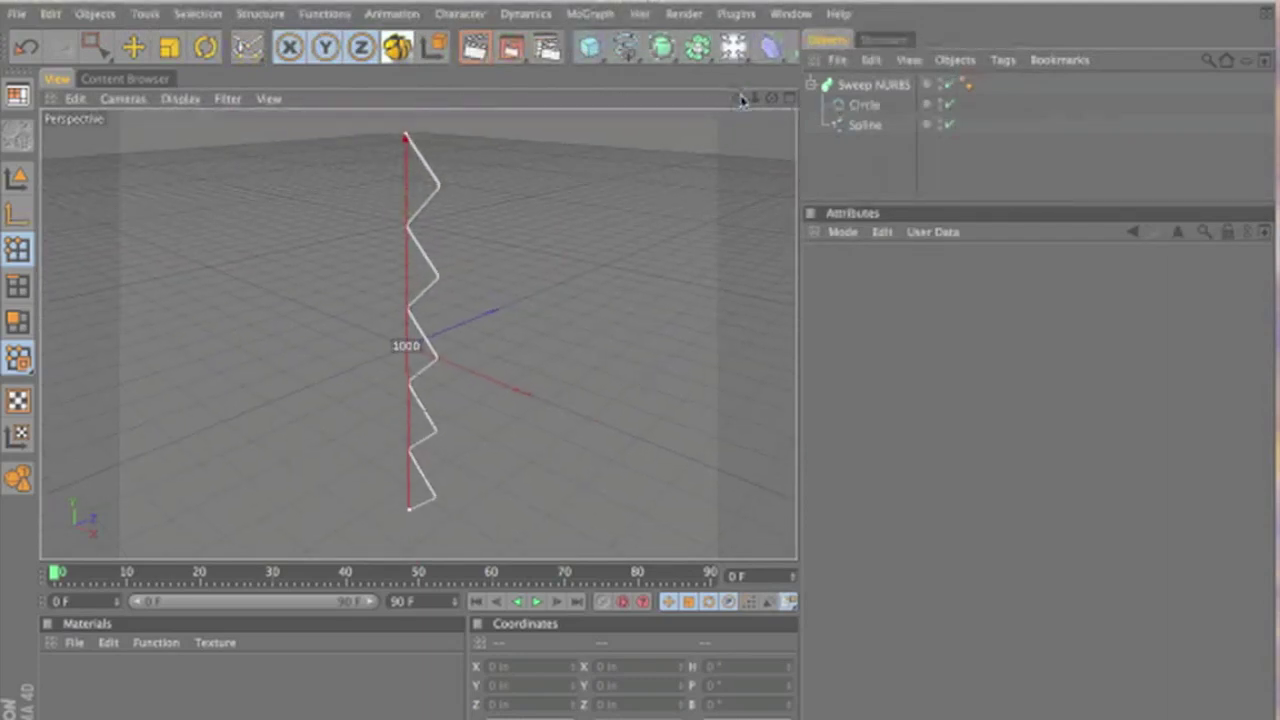
left_click(948, 86)
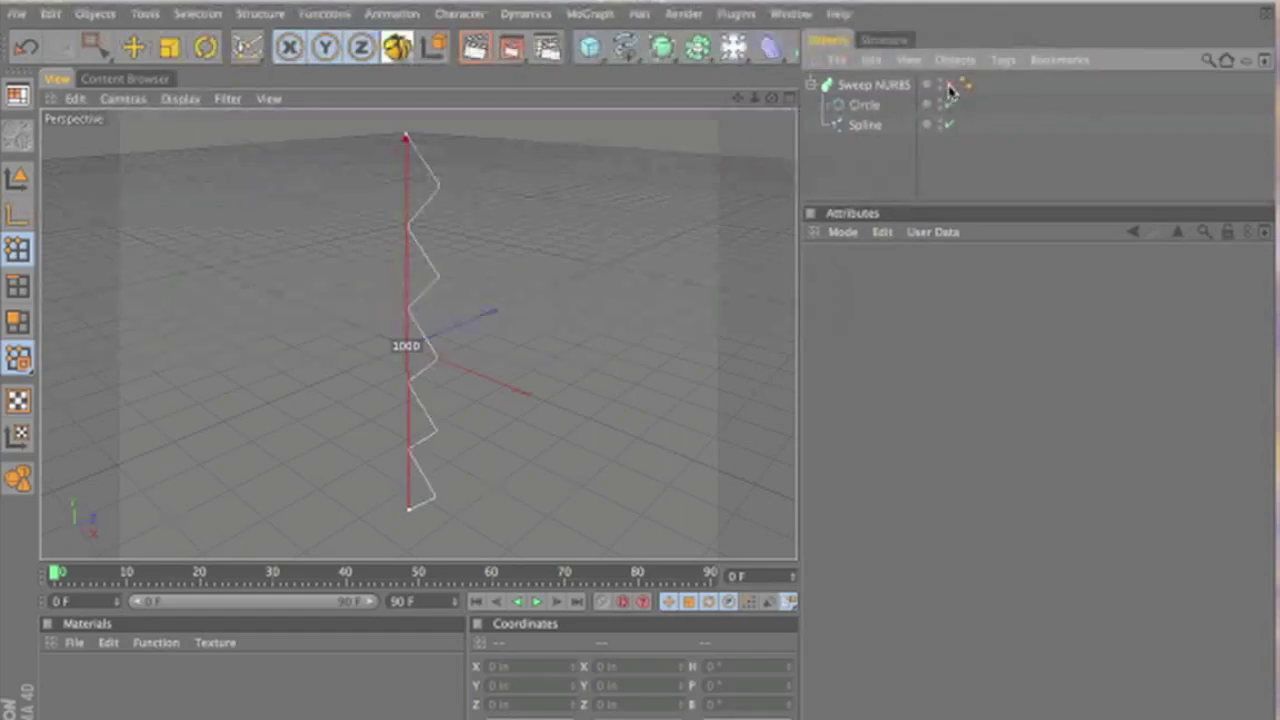
left_click(866, 126)
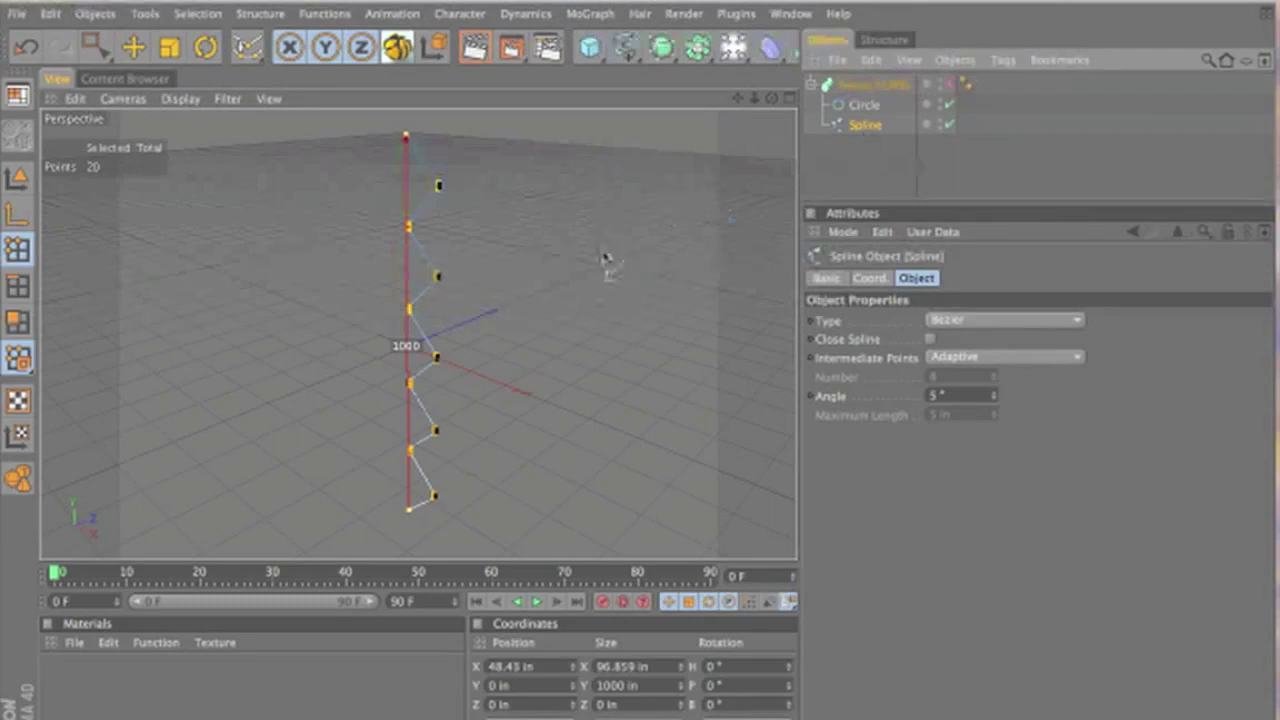
Step: Select the two points of the outer corner at Y 400 in and rotate them -45° about the X axis
left_click_drag(606, 263, 626, 224, "alt")
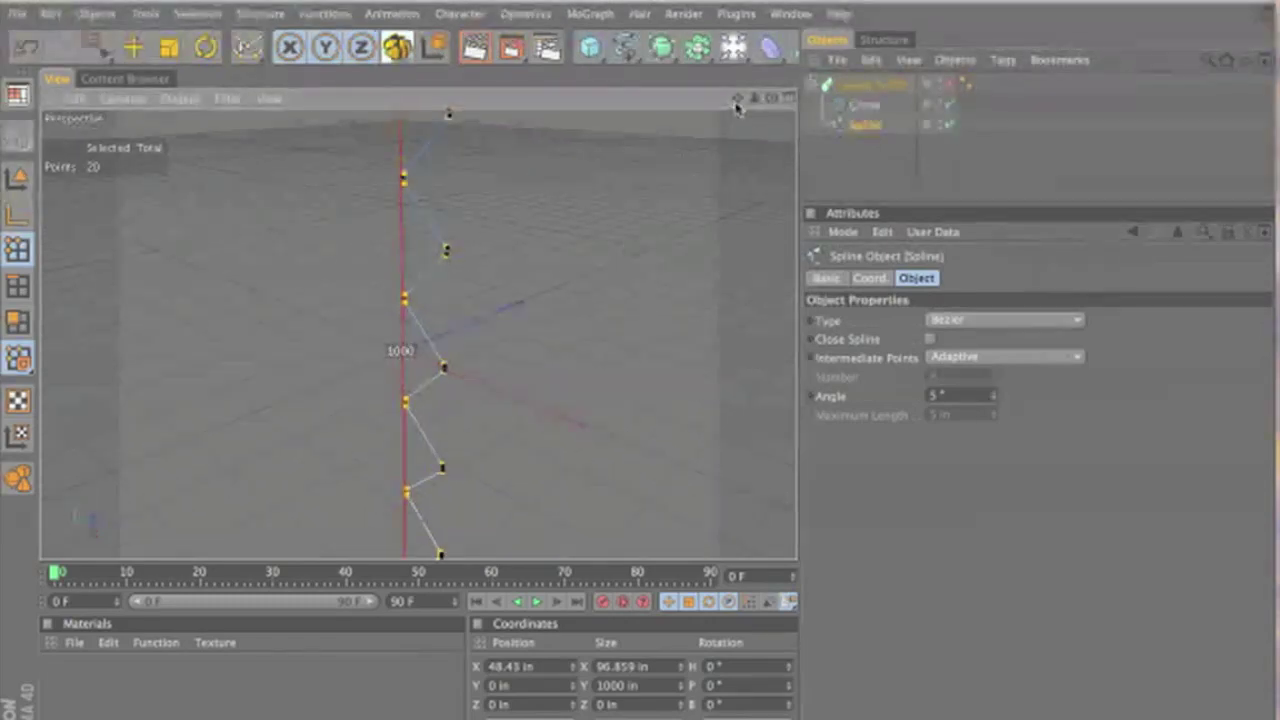
left_click_drag(737, 108, 640, 371)
left_click(93, 45)
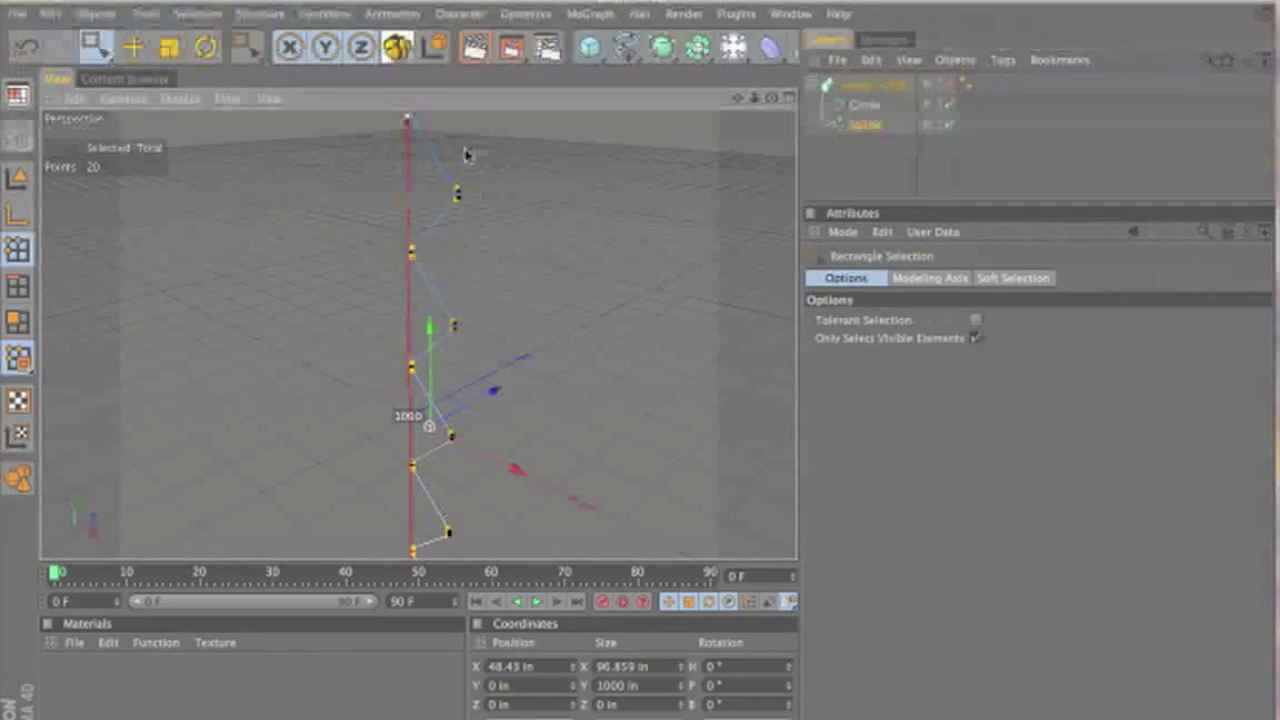
left_click_drag(491, 163, 437, 237)
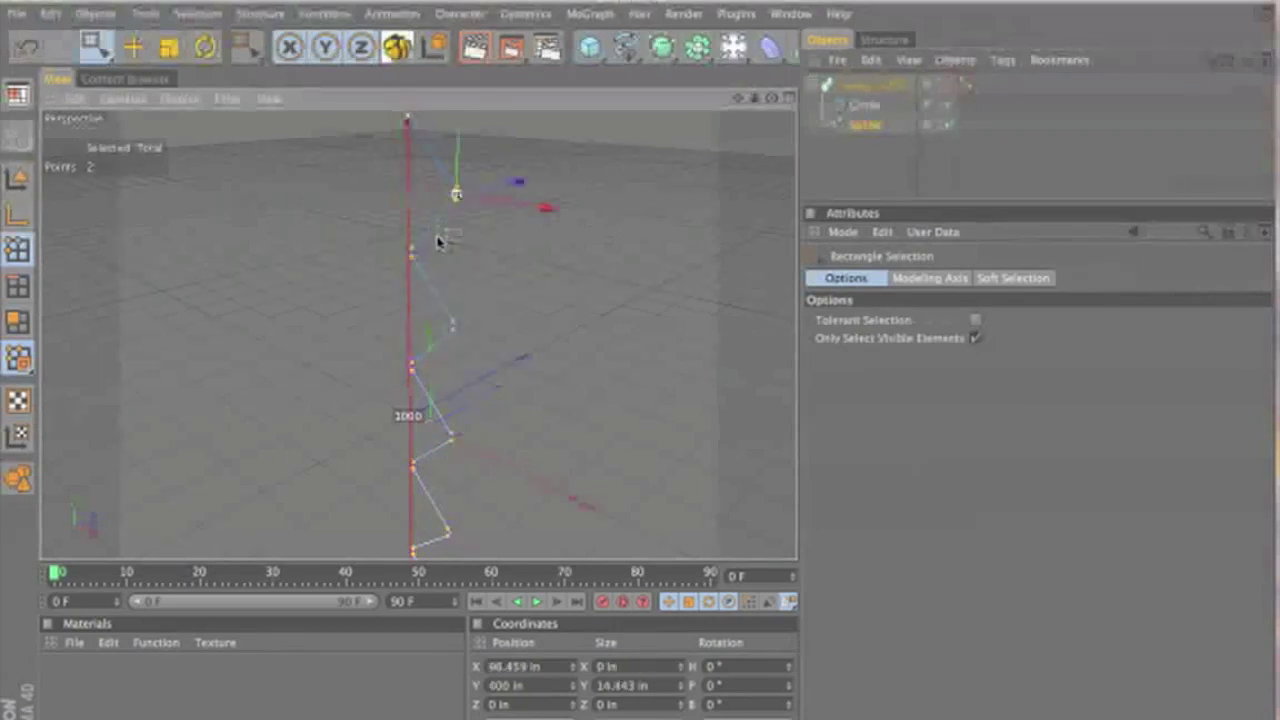
scroll(459, 273, "up", 1)
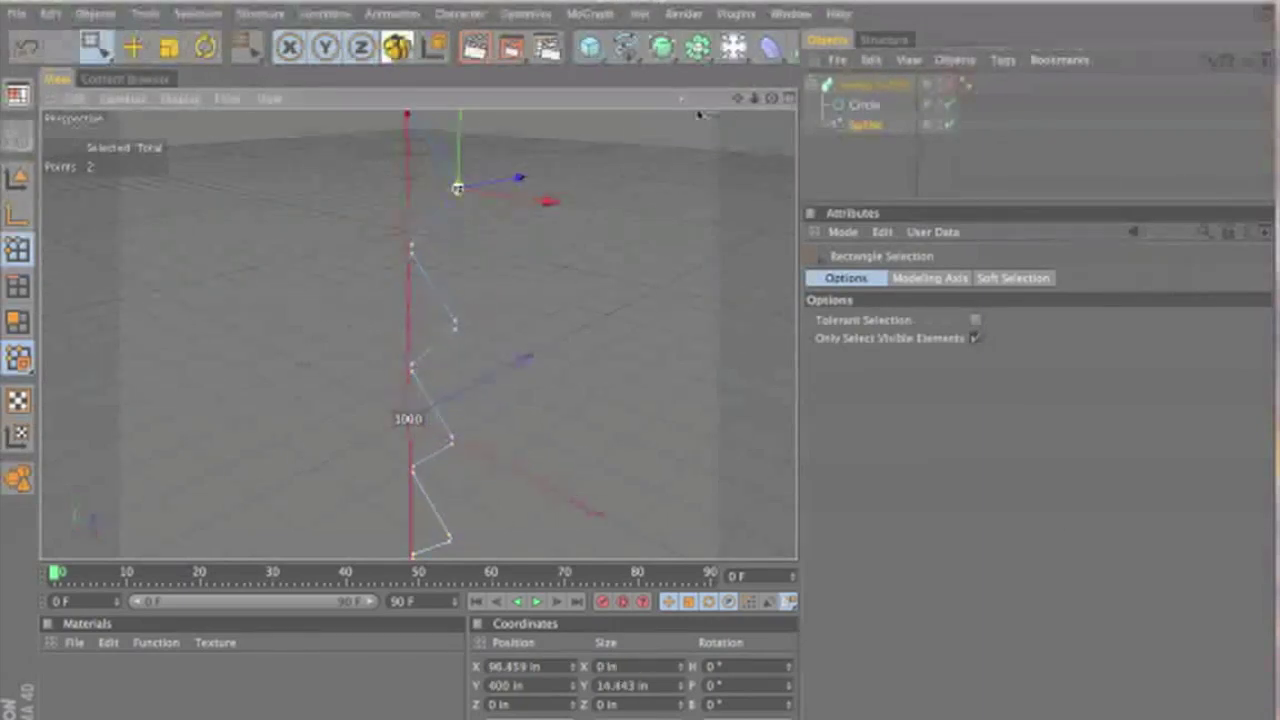
left_click_drag(738, 101, 721, 169)
scroll(582, 190, "up", 3)
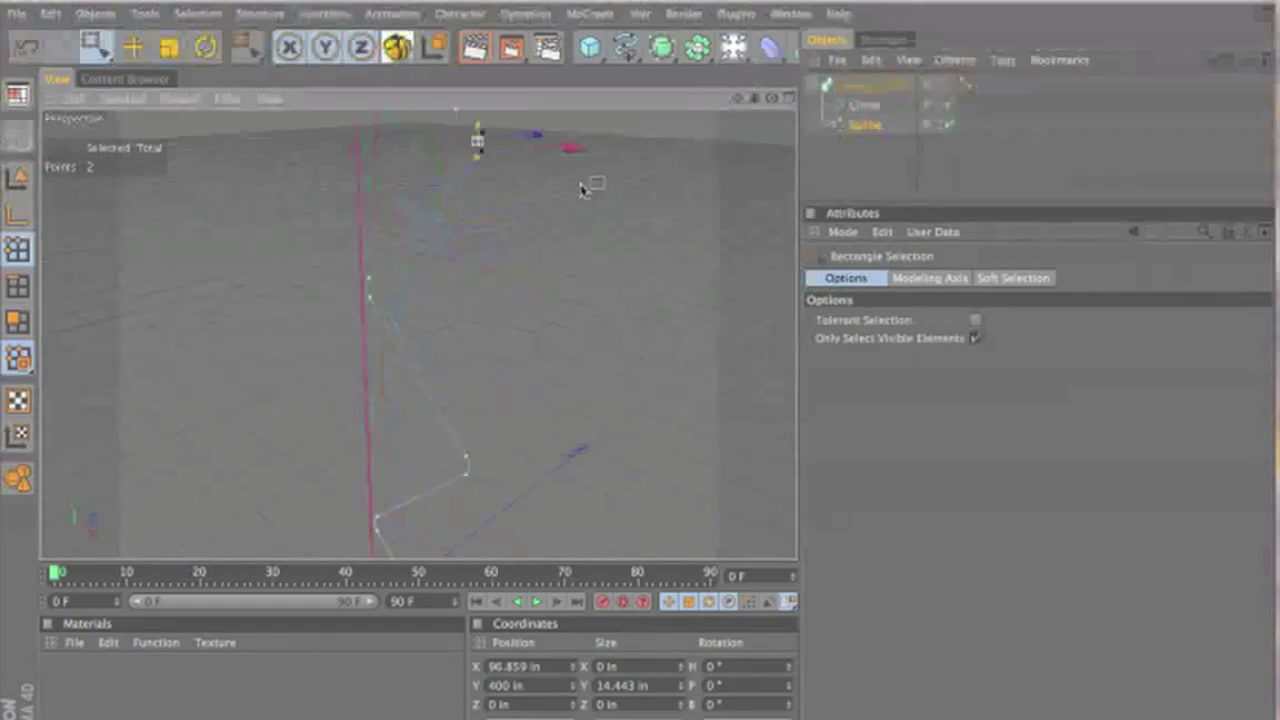
left_click_drag(737, 100, 730, 220)
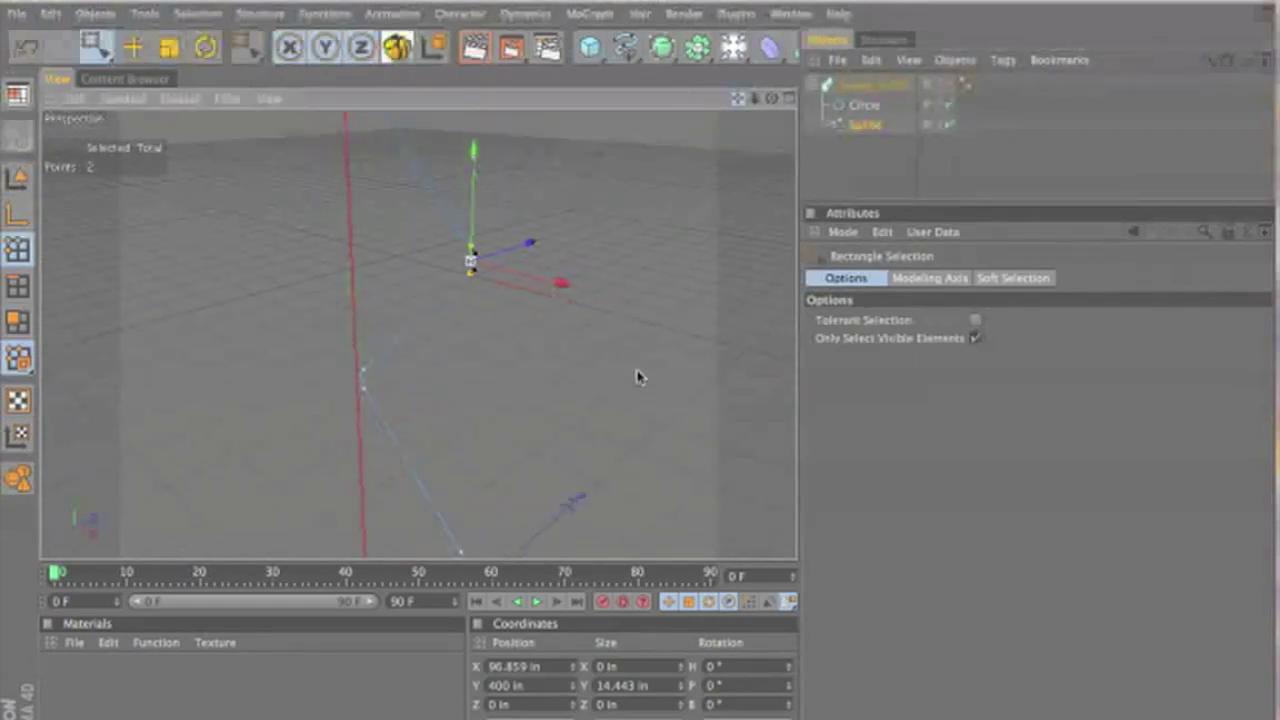
left_click(206, 48)
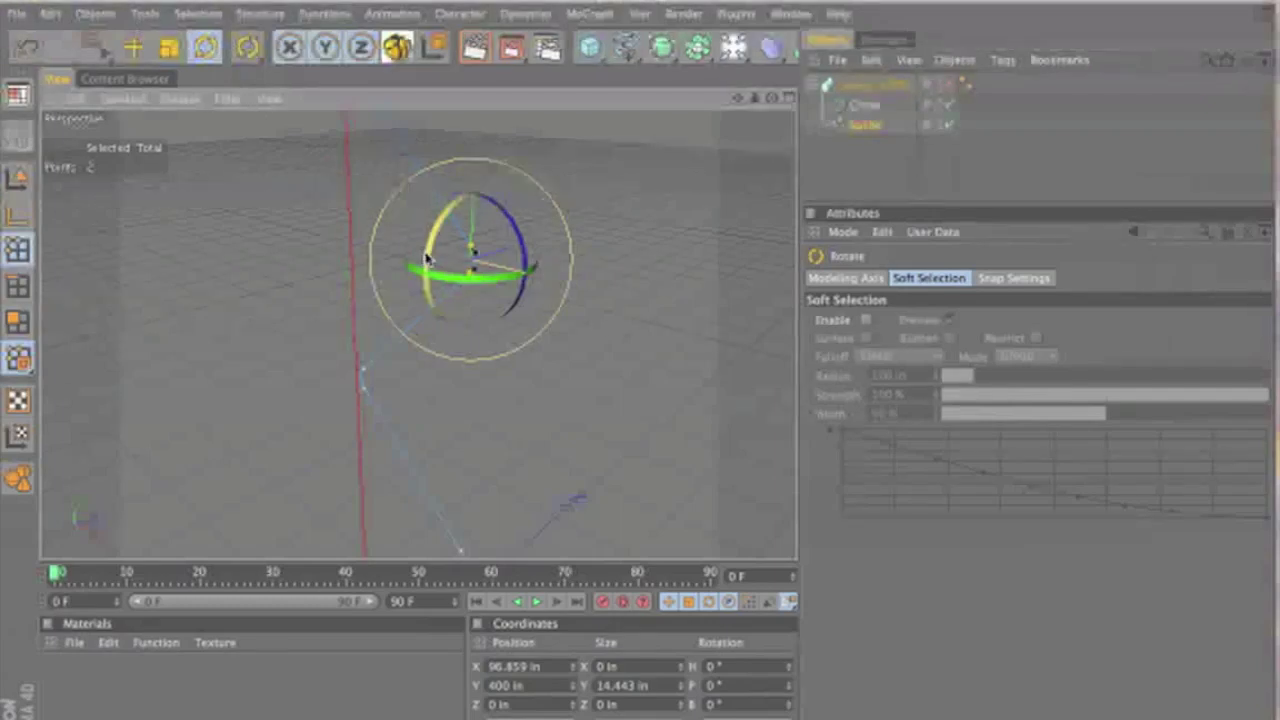
left_click_drag(428, 258, 453, 210)
key("ctrl+z")
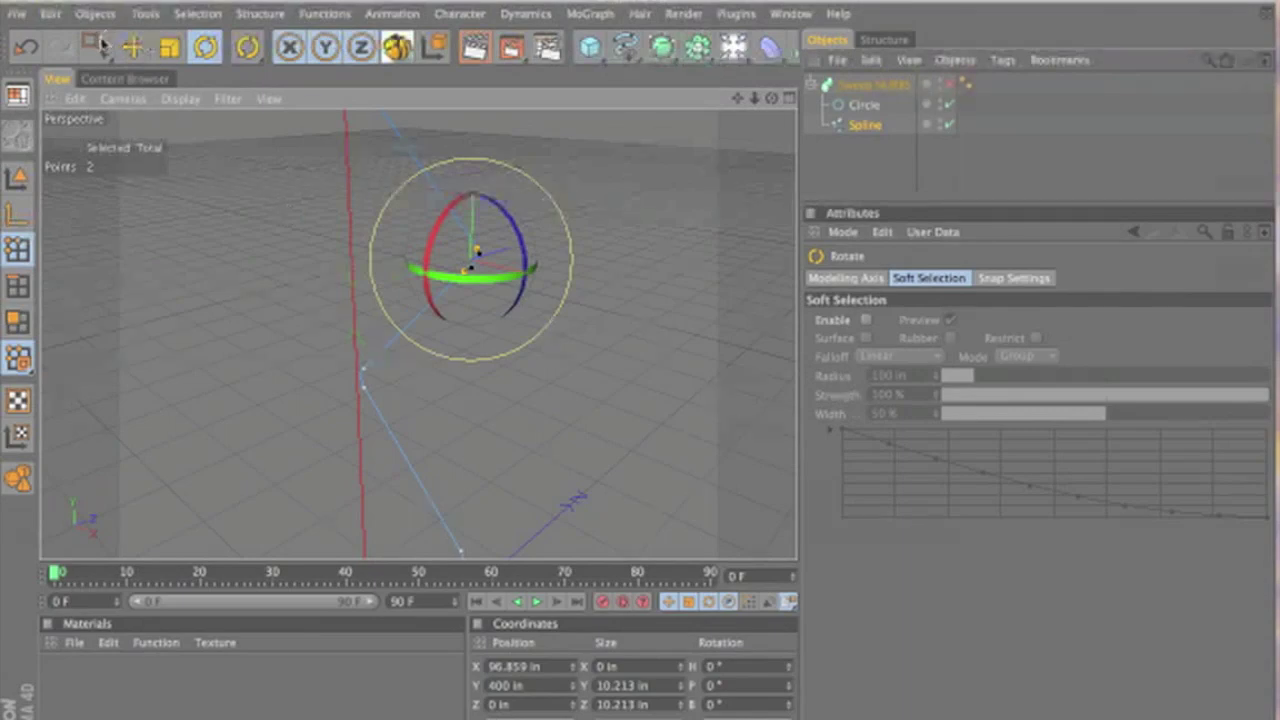
Step: Select the two points of the inner corner at Y 300 in and rotate them -45° about the X axis
left_click(97, 45)
left_click_drag(318, 336, 418, 454)
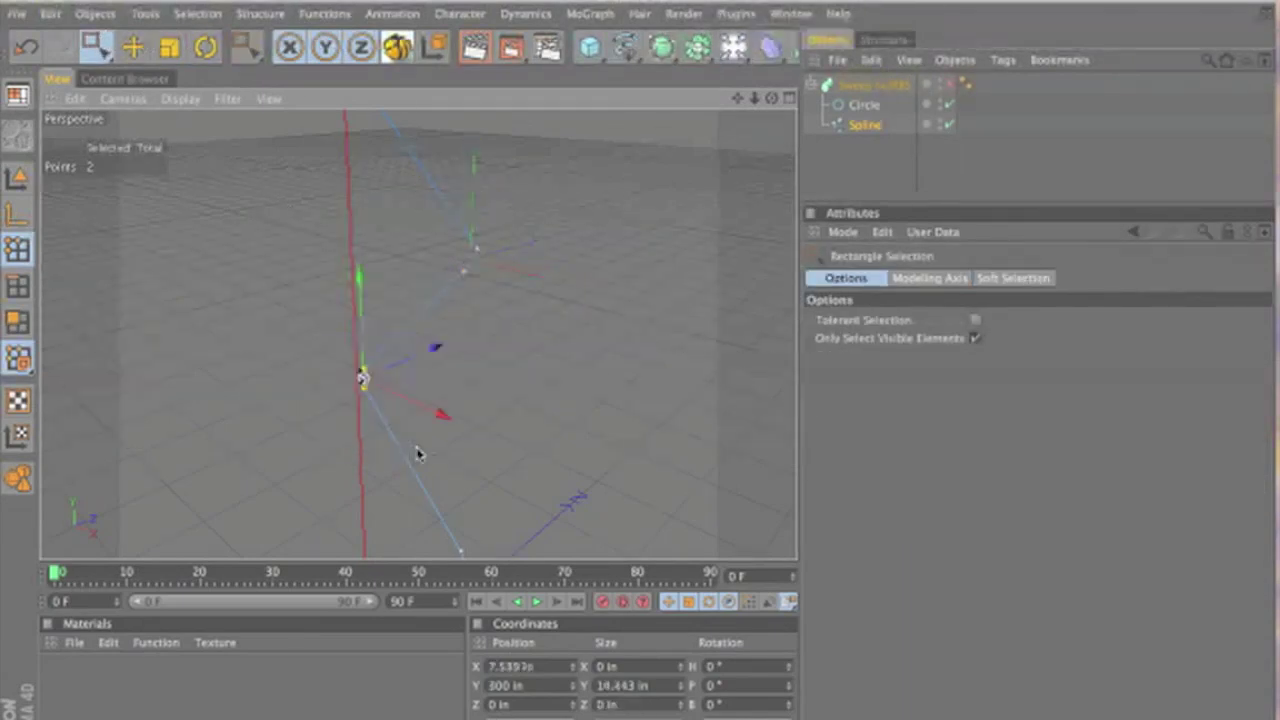
left_click(205, 47)
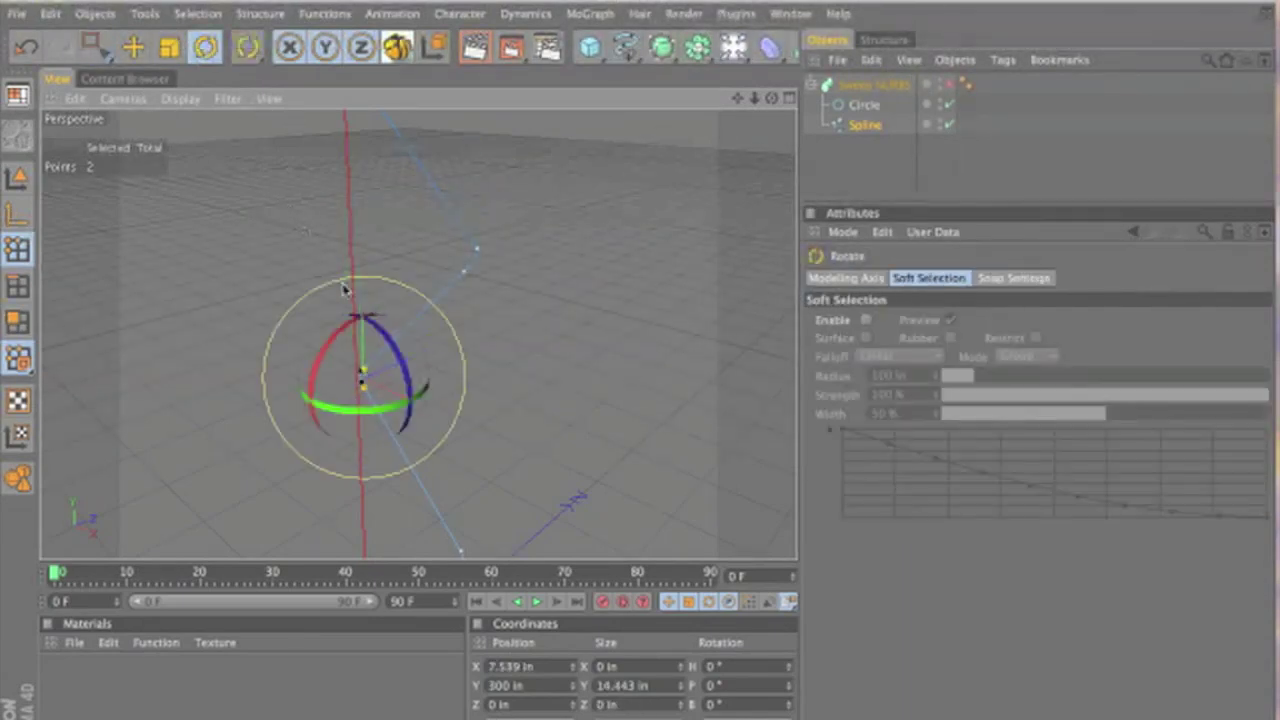
left_click_drag(323, 360, 346, 338)
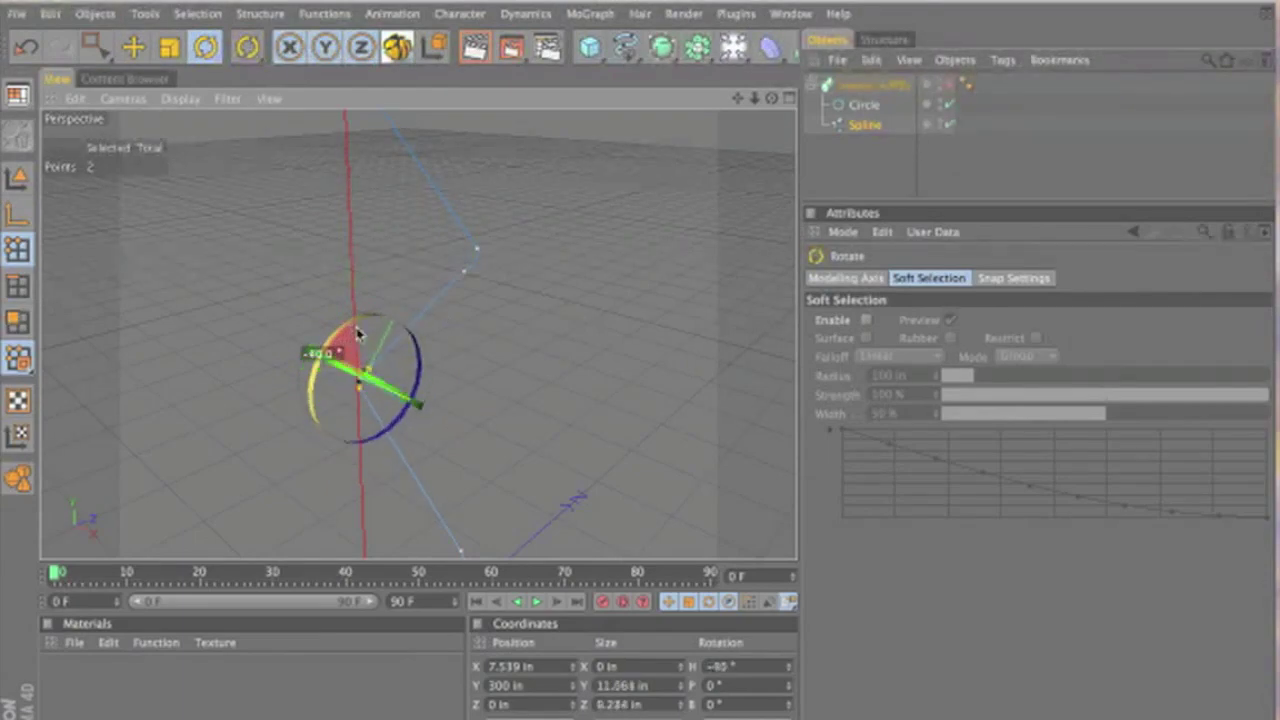
key("ctrl+z")
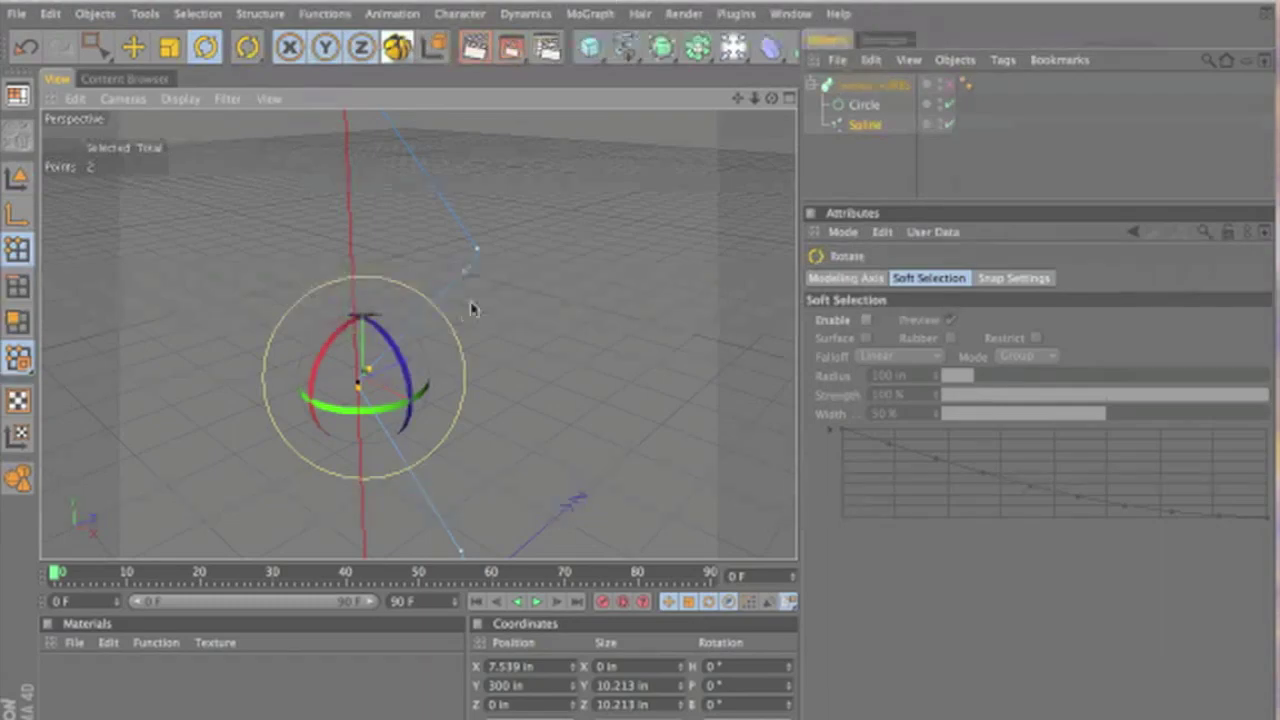
Step: Select the two points of the outer corner at Y 200 in and rotate them -45° about the X axis
left_click_drag(736, 98, 637, 371)
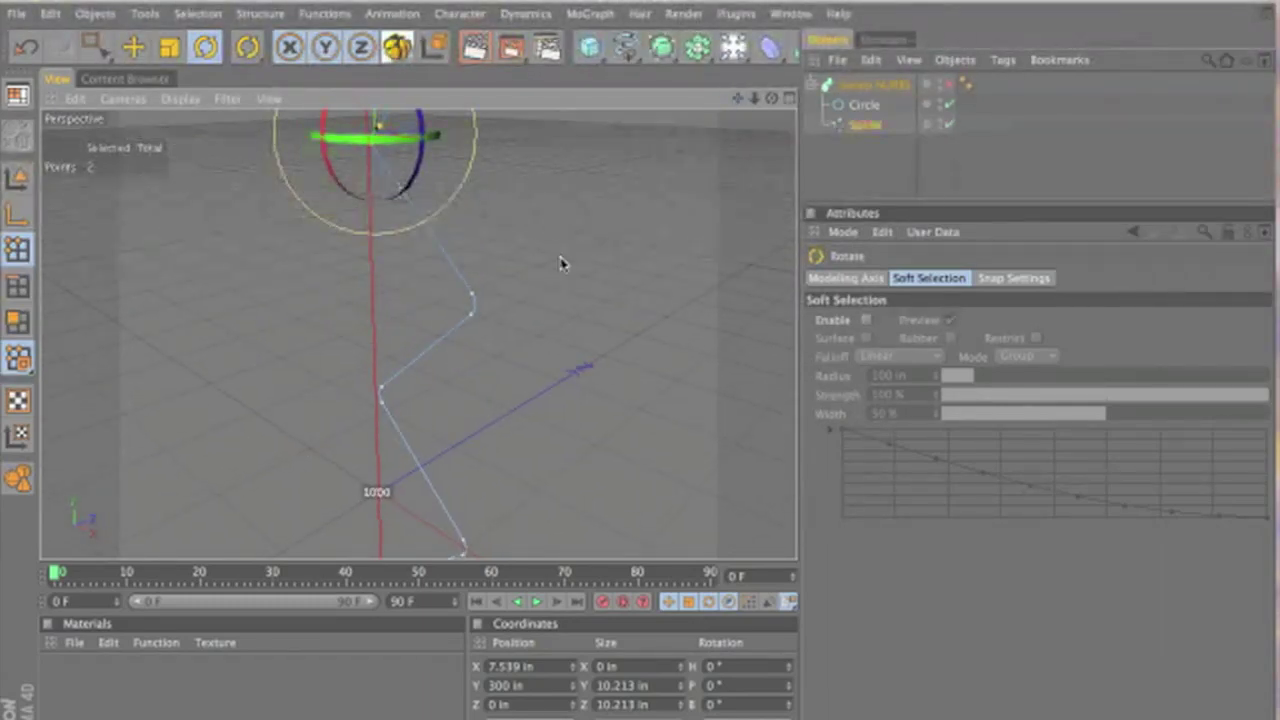
key("0")
left_click_drag(508, 272, 471, 335)
key("r")
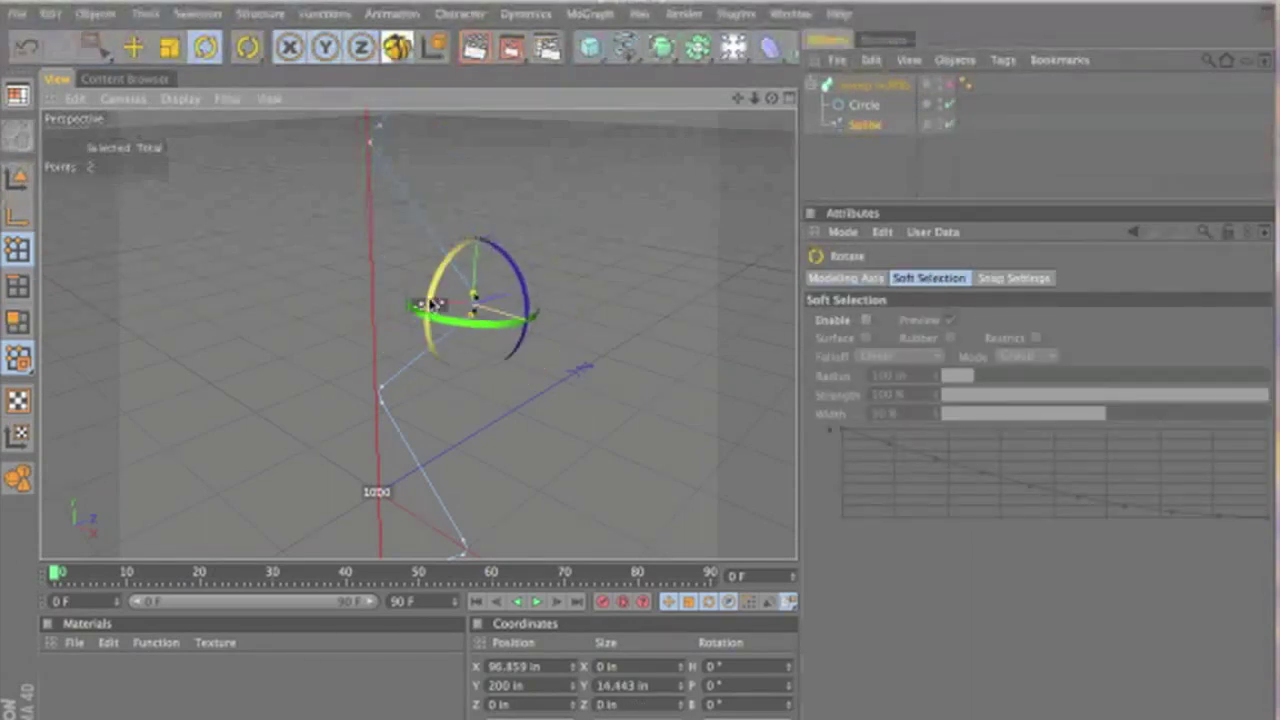
left_click_drag(432, 303, 456, 258)
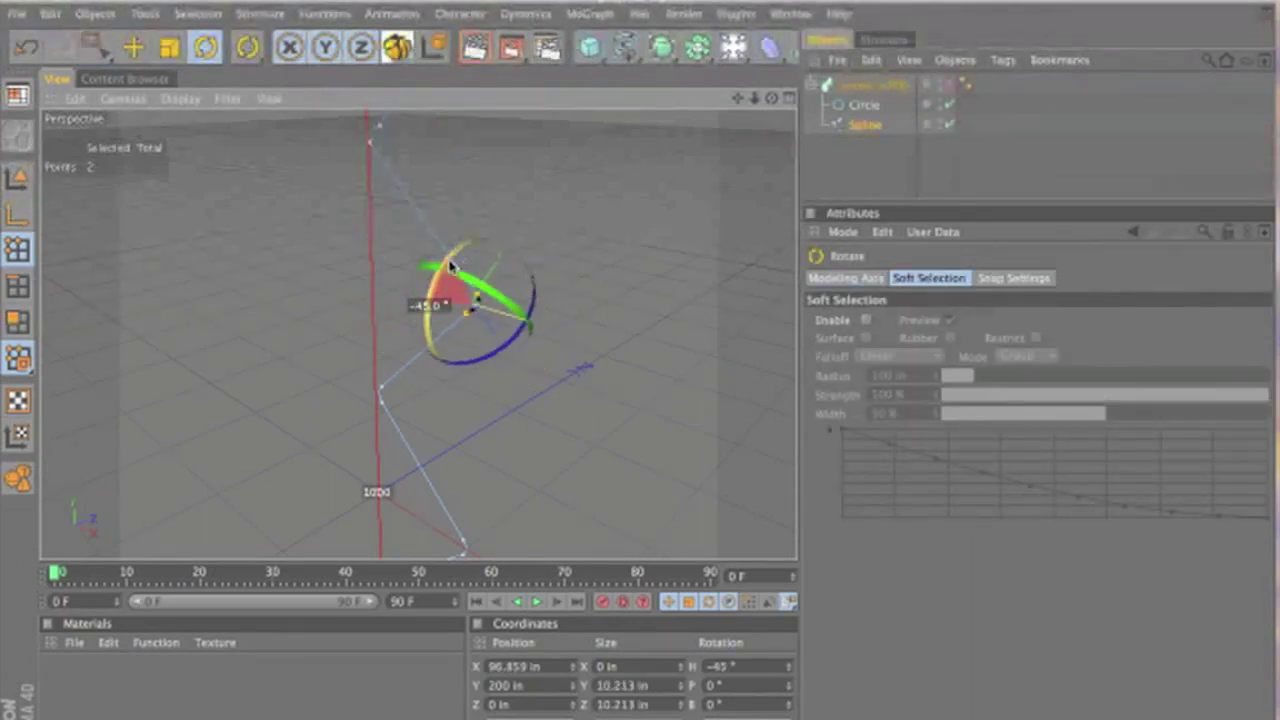
Step: Select the two points of the inner corner at Y 100 in and rotate them -45° about the X axis
key("0")
left_click_drag(392, 380, 371, 428)
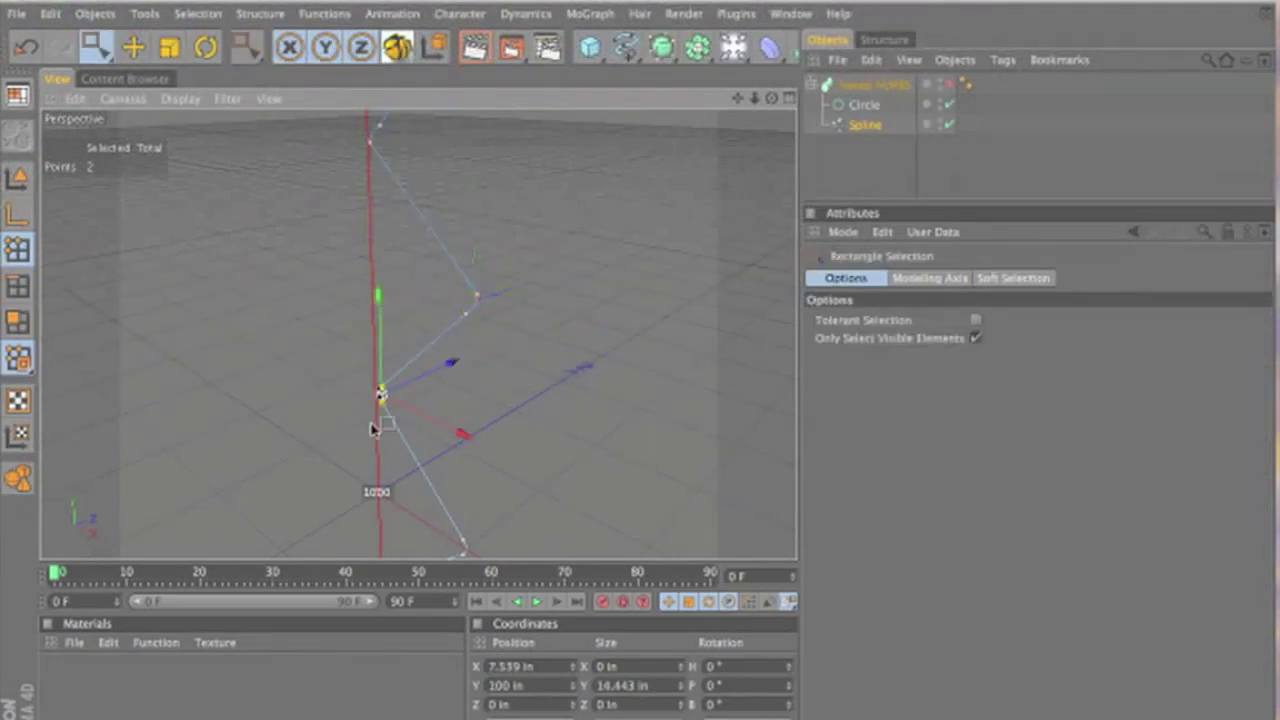
key("r")
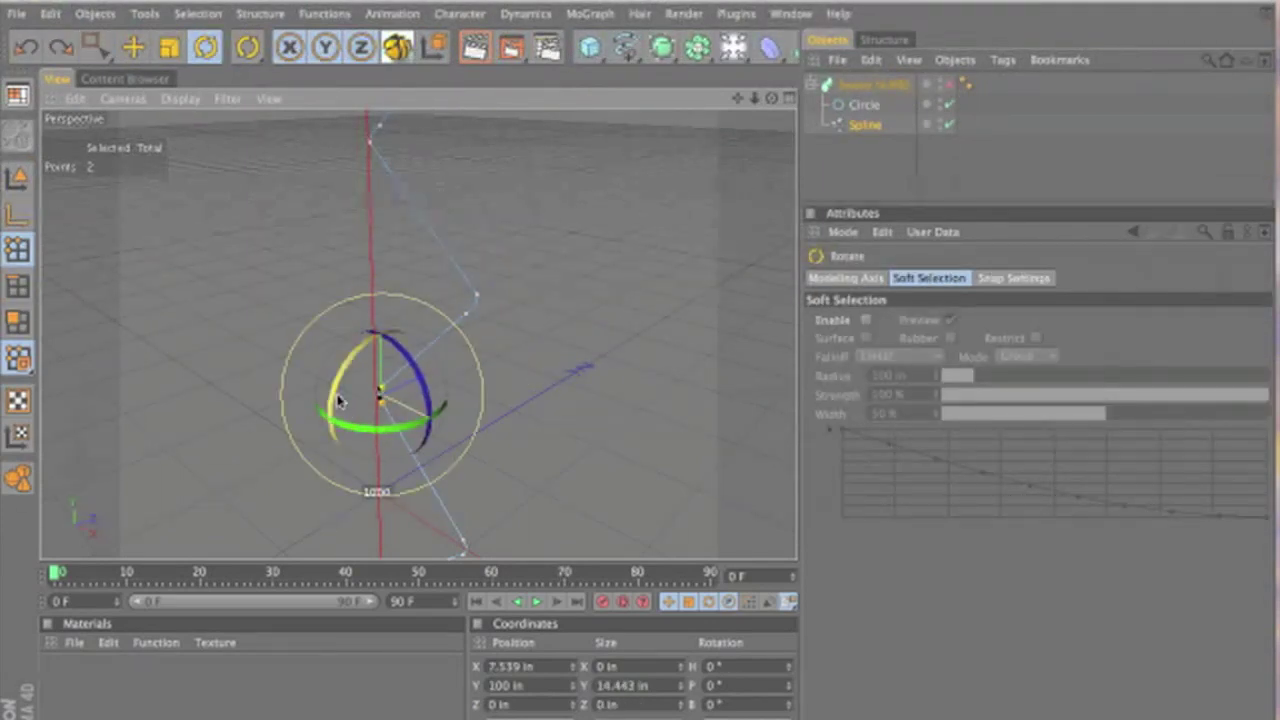
left_click_drag(335, 400, 360, 363)
Step: Select the two points of the outer corner at Y 0 in and rotate them -45° about the X axis
key("0")
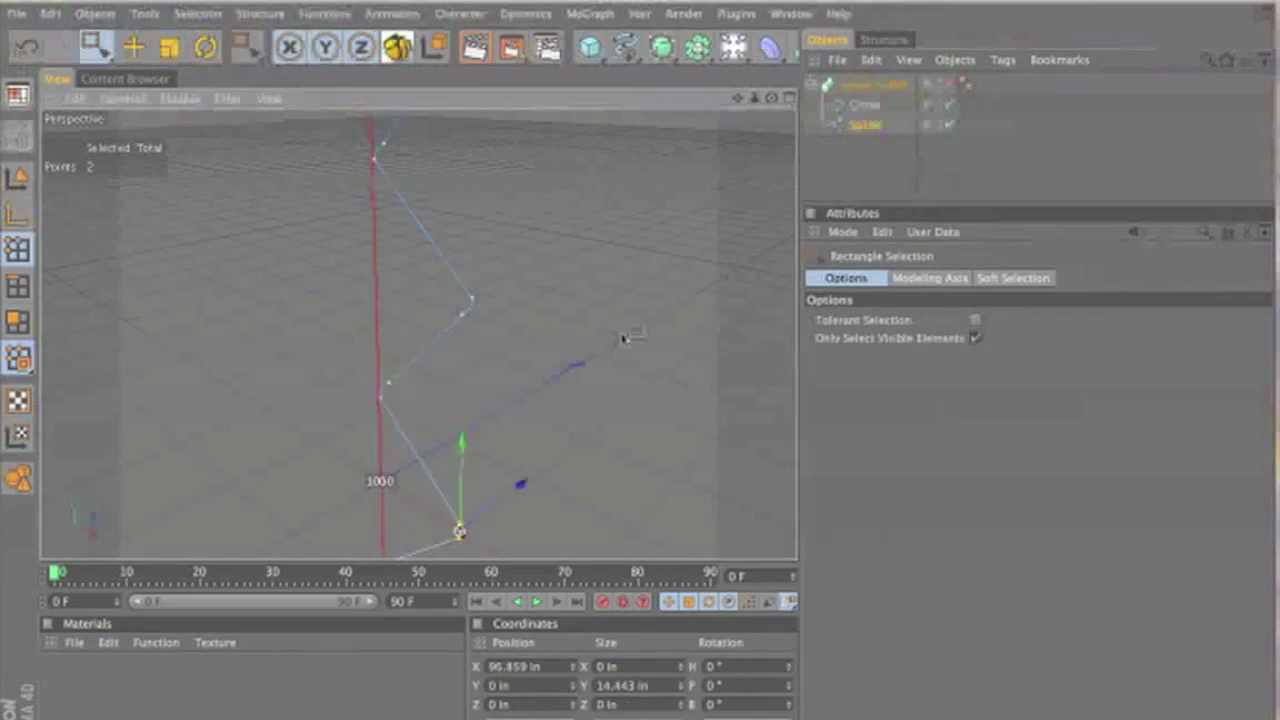
middle_click_drag(624, 338, 637, 374, "alt")
key("r")
left_click_drag(356, 190, 383, 143)
Step: Rotate the point pairs of the corners at Y -100, -200 and -300 in by -45° about the X axis, one corner at a time
key("0")
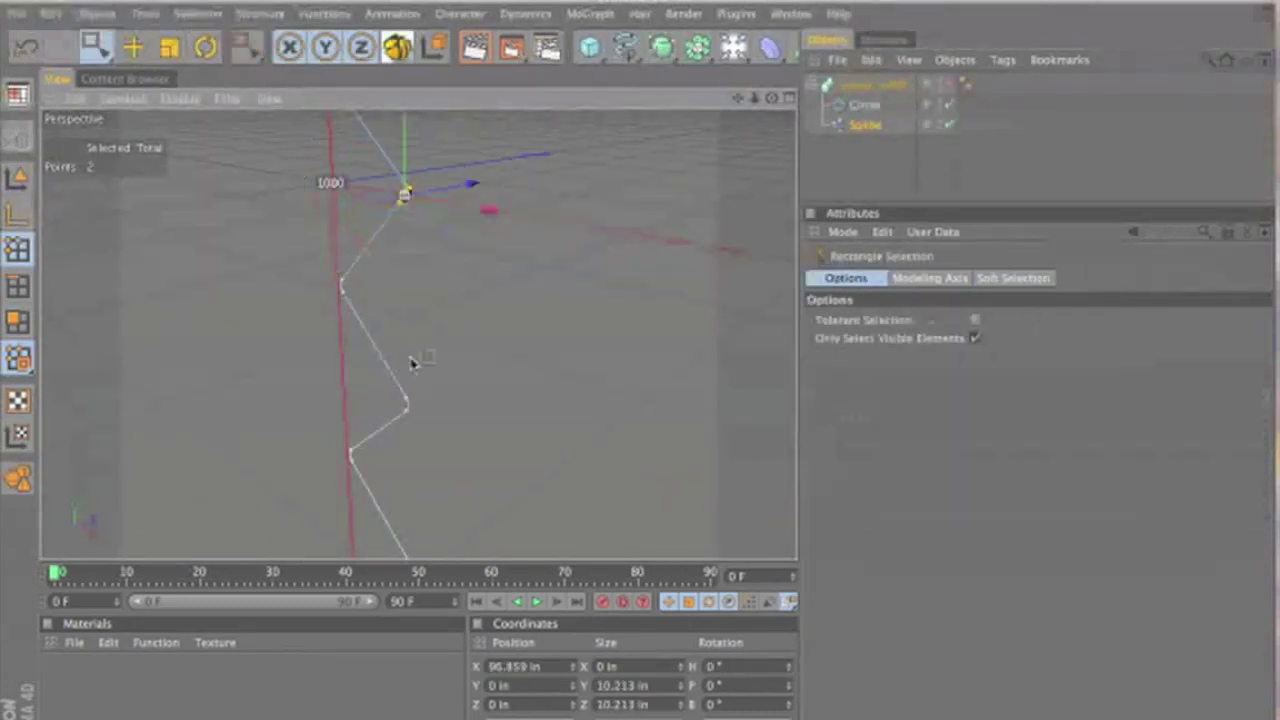
key("r")
left_click_drag(372, 262, 316, 242)
key("0")
left_click_drag(438, 380, 397, 346)
key("r")
key("0")
left_click_drag(331, 436, 346, 396)
key("r")
Step: Select the two points of the lowest outer corner at Y -400 in and rotate them -45° about the X axis
key("0")
left_click_drag(738, 97, 745, 20)
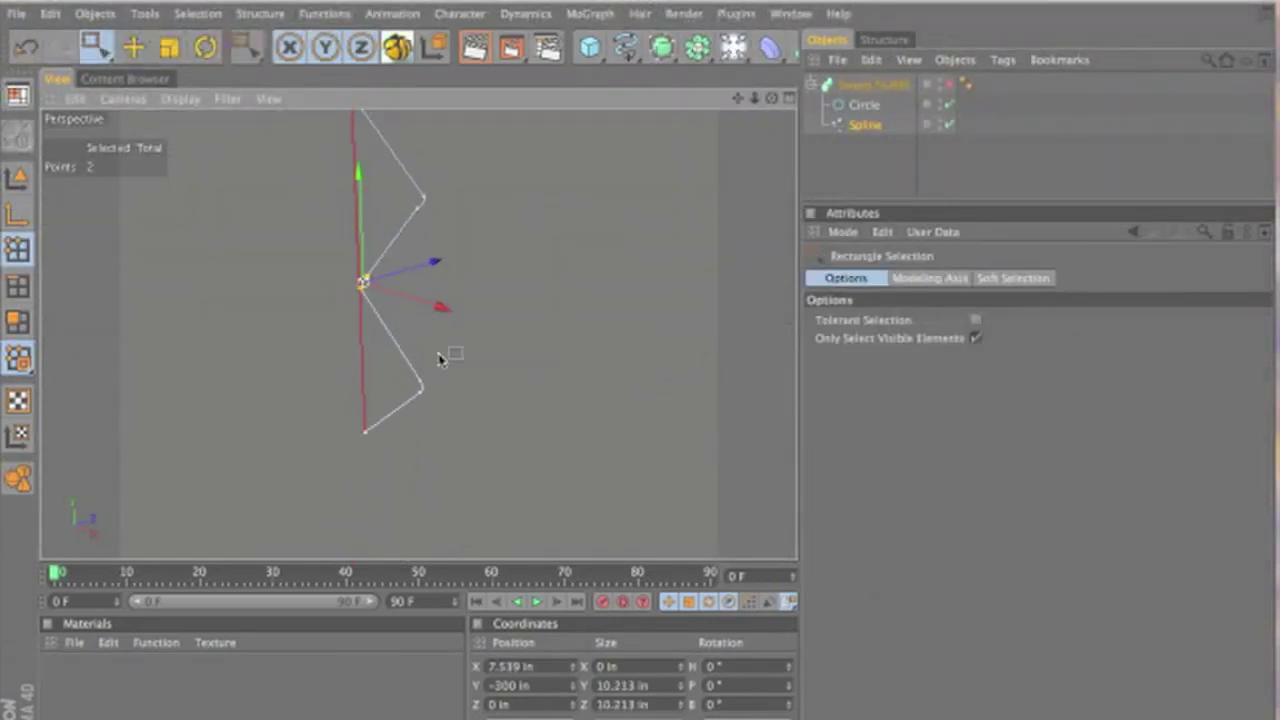
left_click(422, 390)
key("r")
mouse_move(440, 400)
left_mouse_down()
mouse_move(386, 371)
mouse_move(420, 385)
left_mouse_up()
key("0")
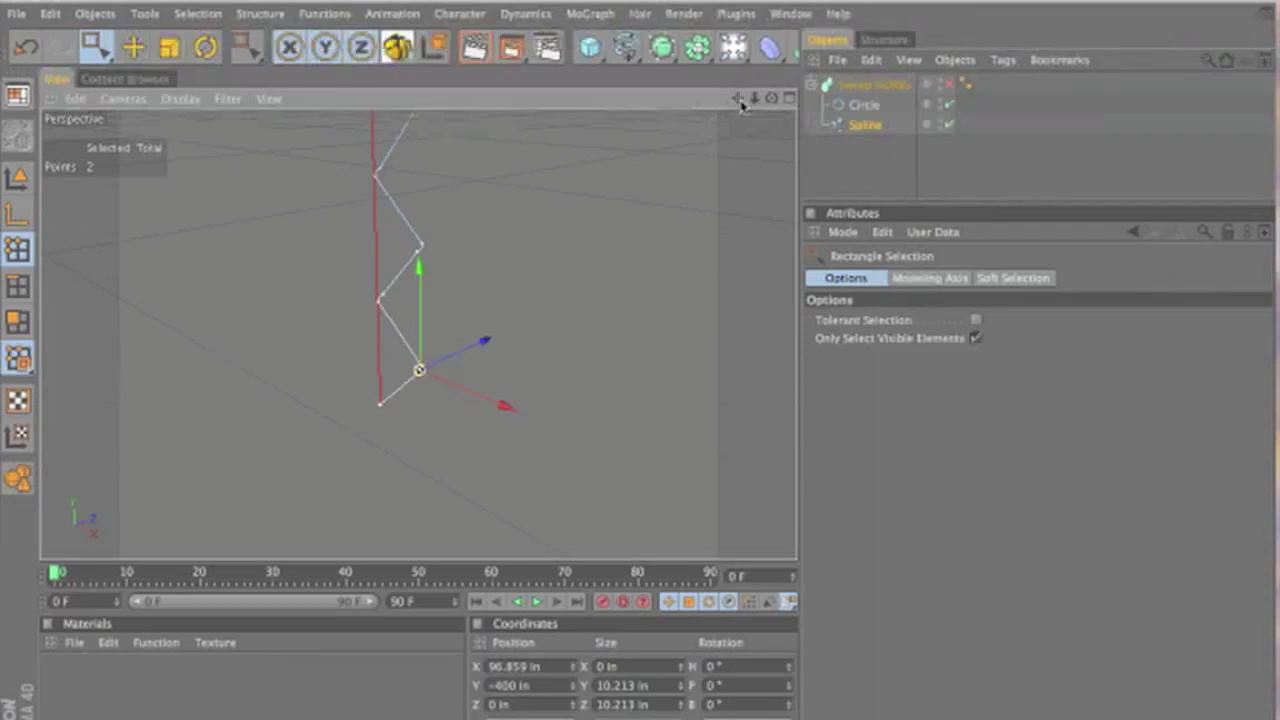
Step: Collapse the Sweep NURBS, duplicate it by copy and paste, and enable both the original and the copy
left_click_drag(738, 98, 637, 374)
scroll(637, 197, "down", 2)
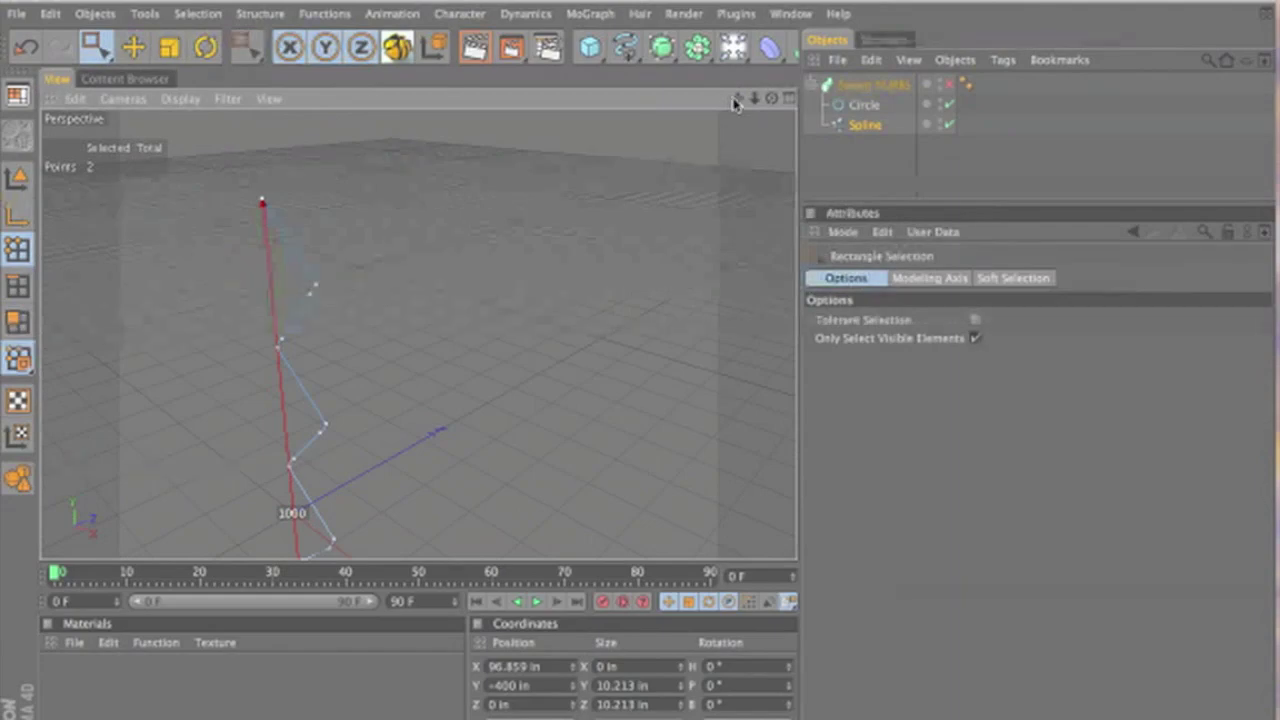
left_click_drag(738, 98, 640, 374)
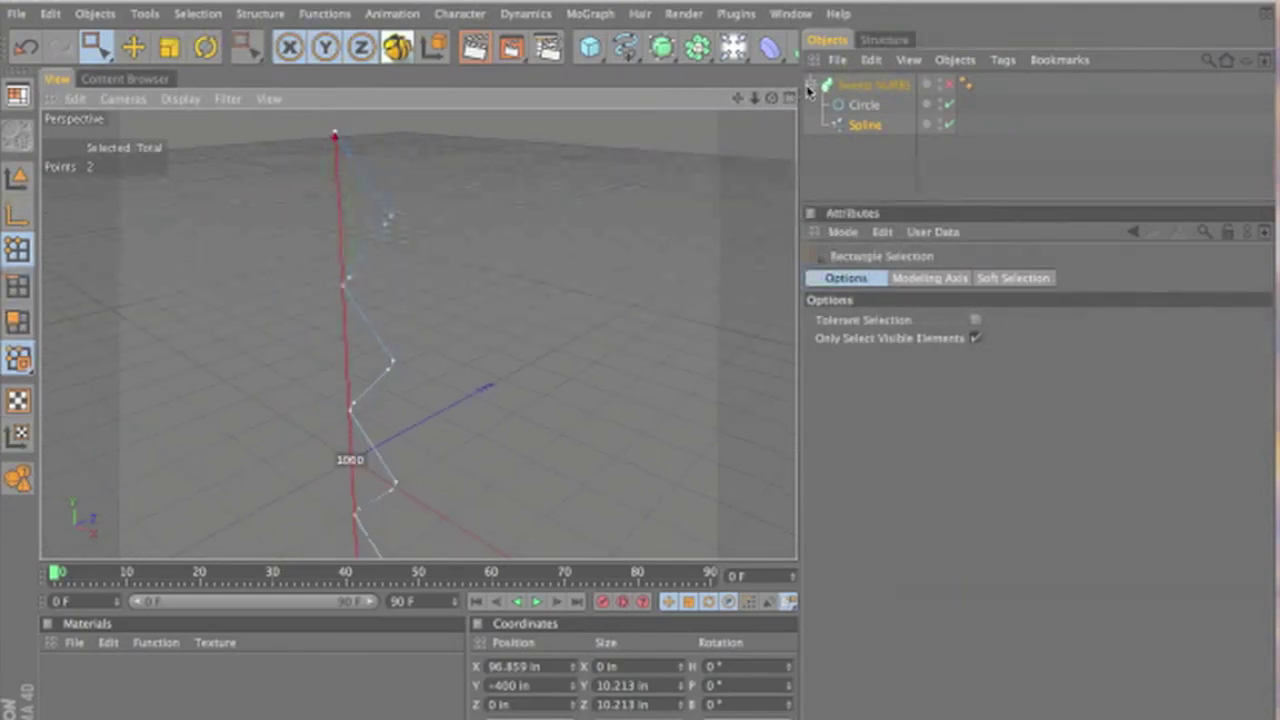
left_click(811, 85)
left_click(866, 84)
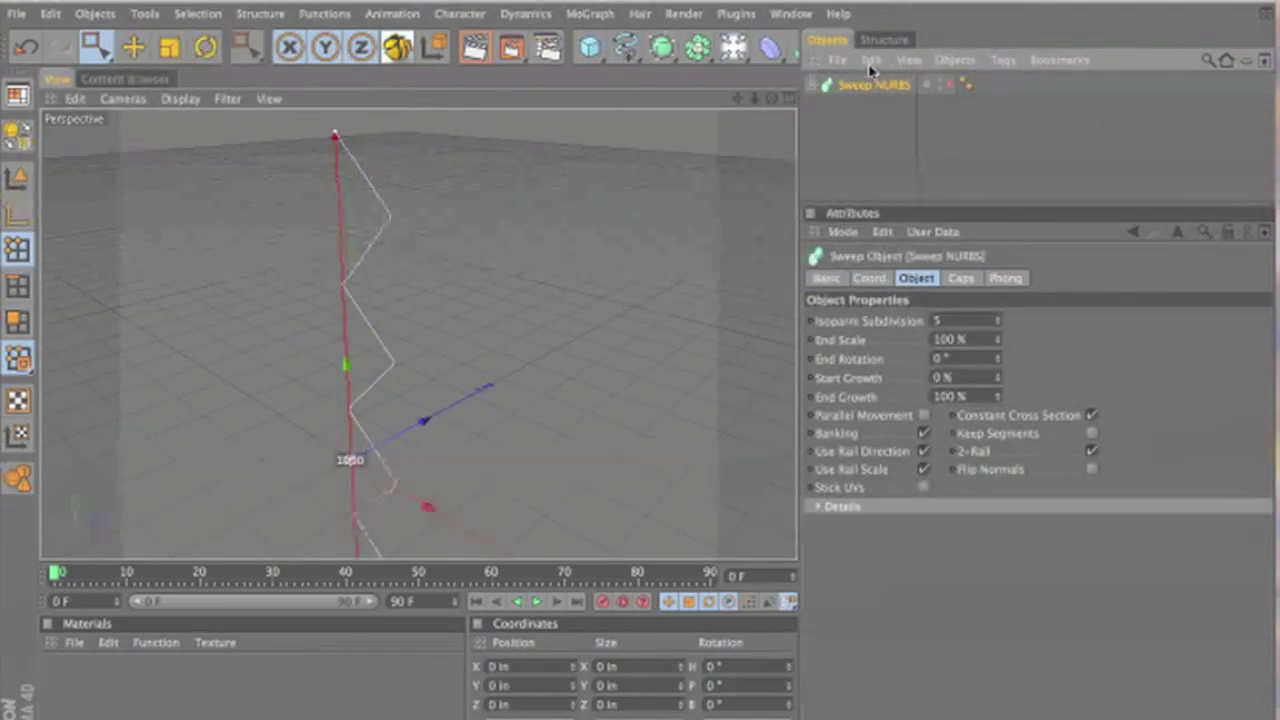
left_click(870, 62)
left_click(901, 152)
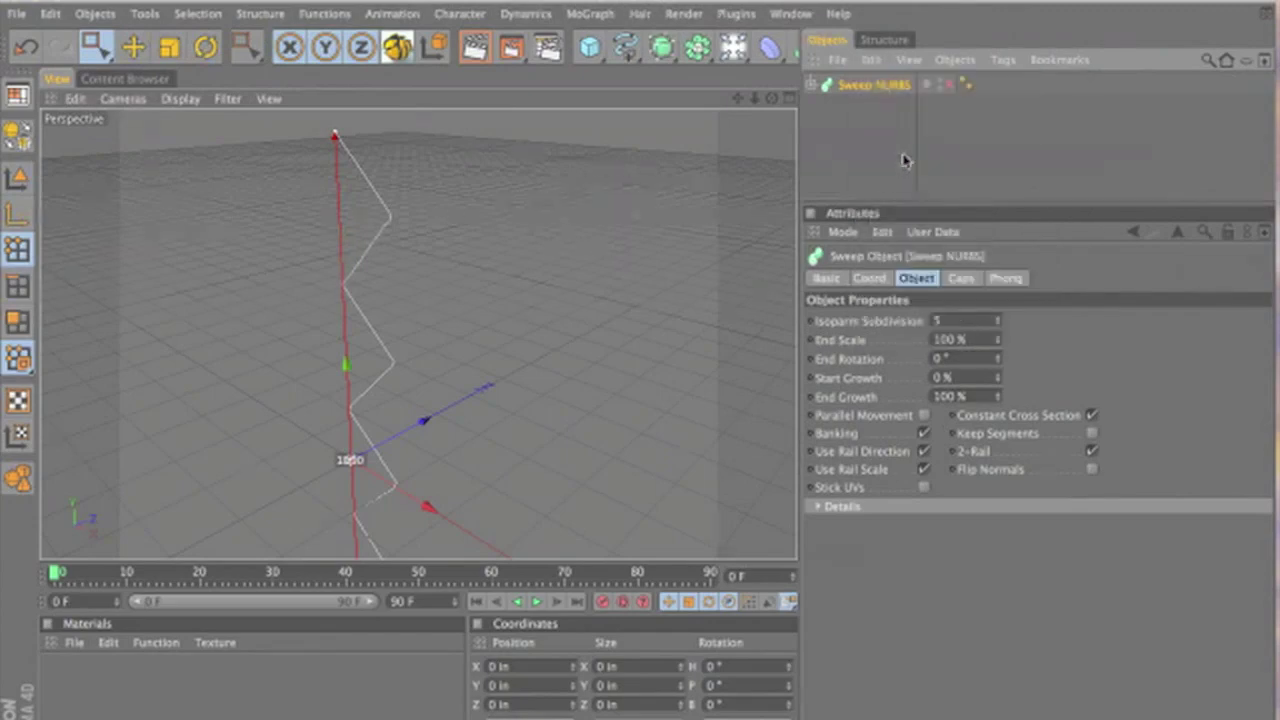
left_click(877, 62)
left_click(898, 168)
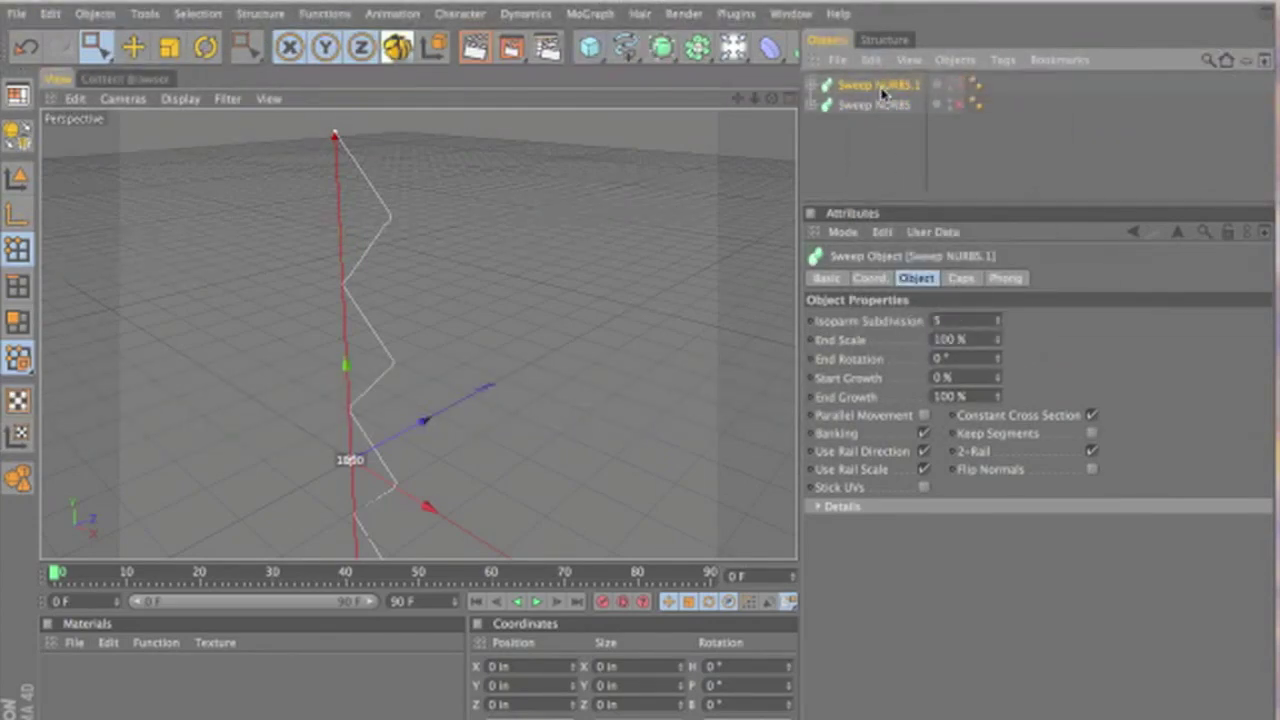
left_click(957, 104)
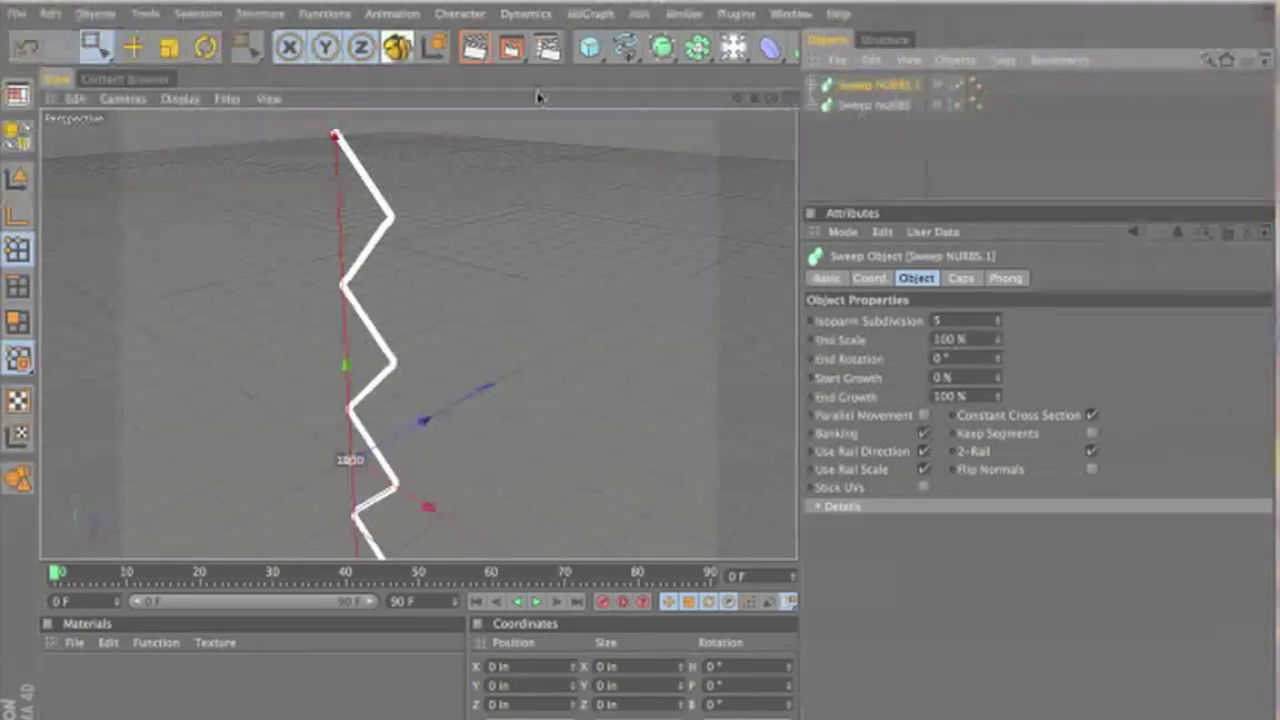
Step: Rotate the duplicate Sweep NURBS half a turn about its vertical axis so that it mirrors the original zigzag
key("r")
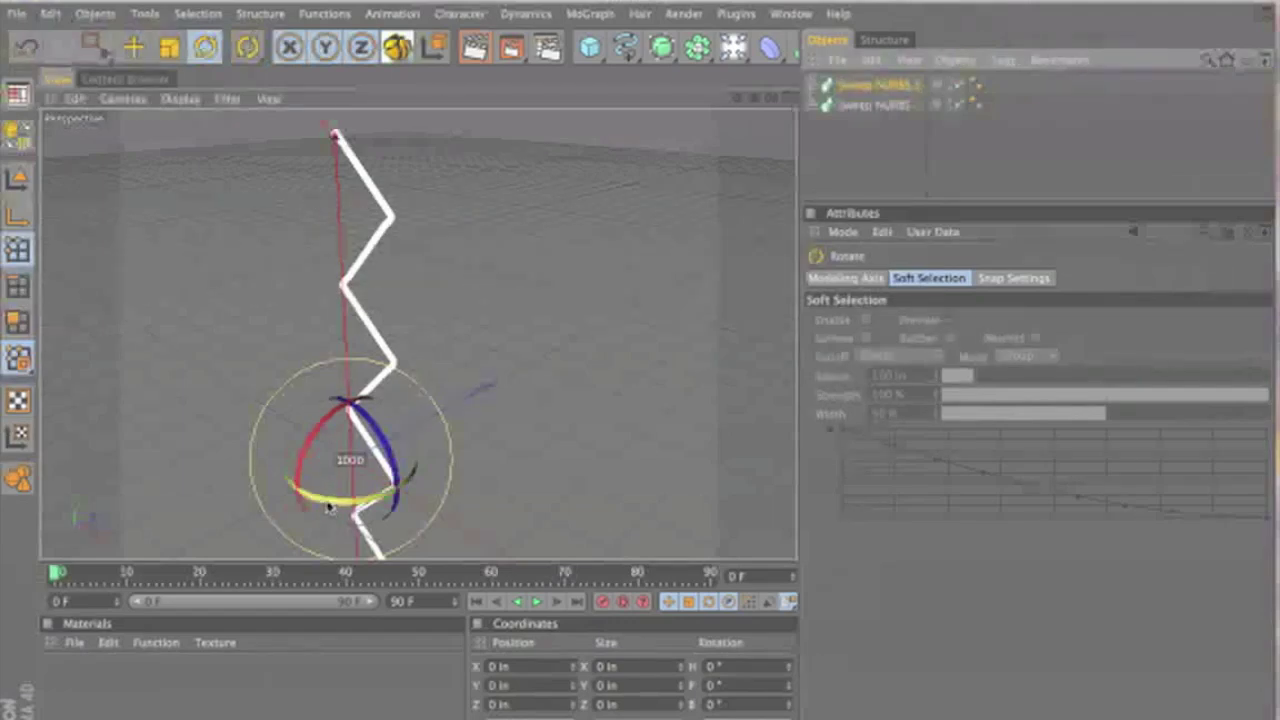
left_click_drag(328, 503, 404, 393)
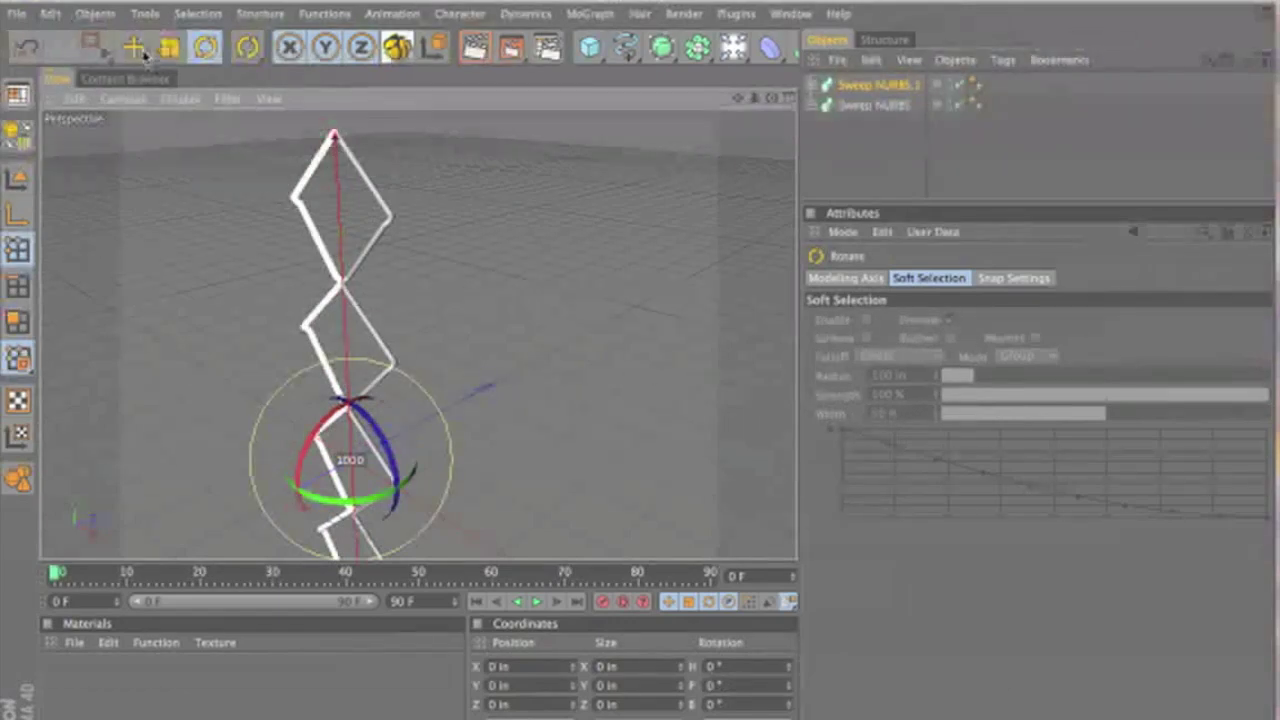
Step: In the Front view, move the duplicate tube along X to about 191 in so its corners overlap the original's outer corners
left_click(138, 50)
middle_click(540, 336)
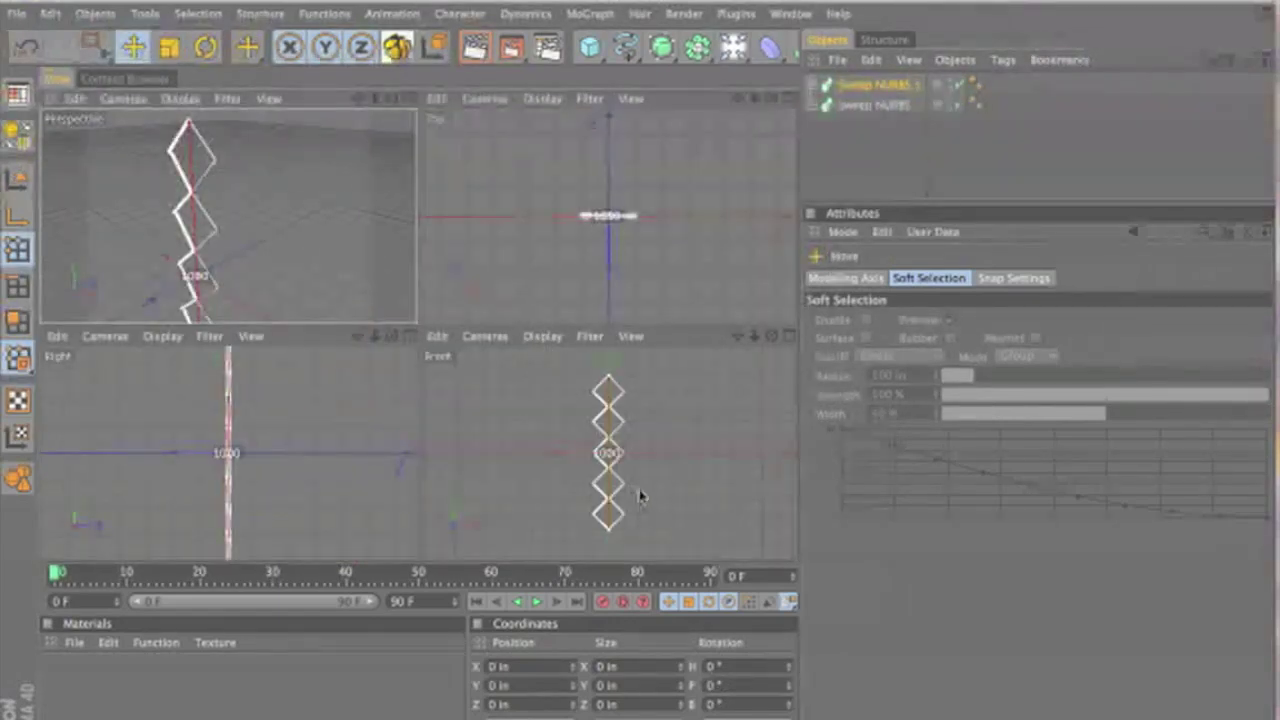
middle_click(634, 491)
scroll(380, 340, "up", 10)
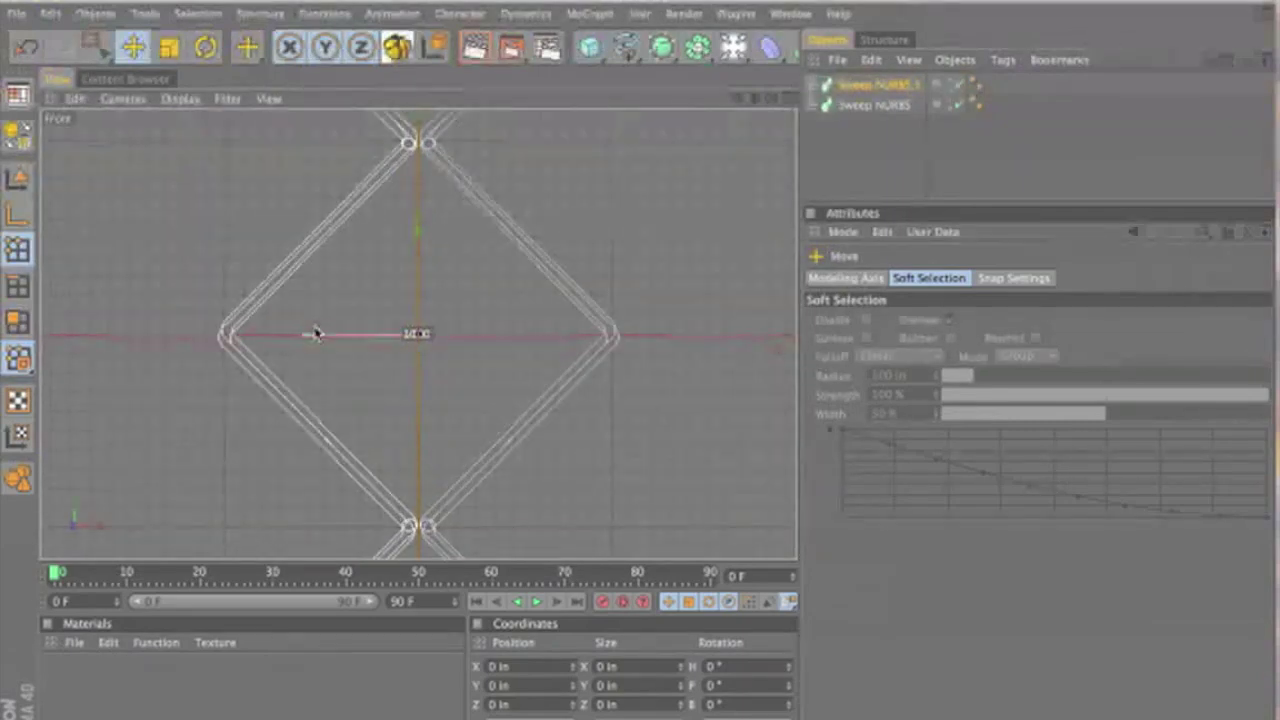
left_click_drag(315, 333, 640, 374)
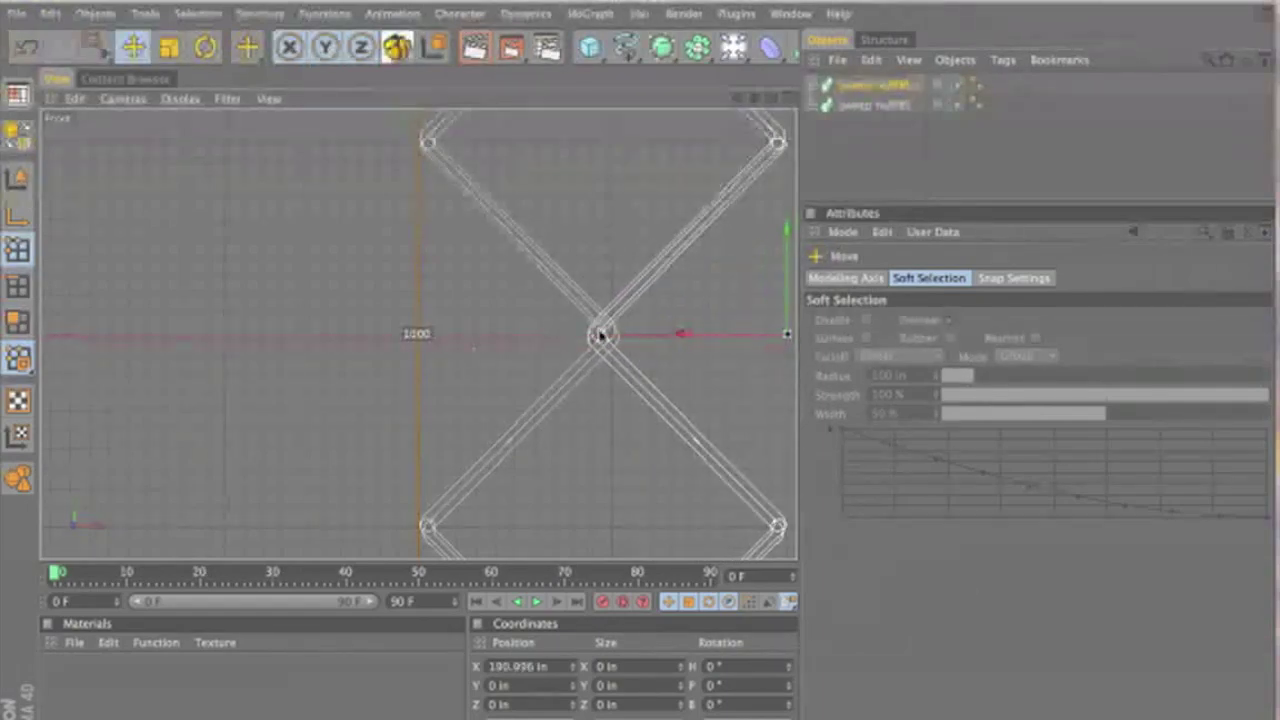
Step: Fine-tune the duplicate's X position to 192.5 in so the overlapping corners hook into each other
scroll(646, 334, "up", 4)
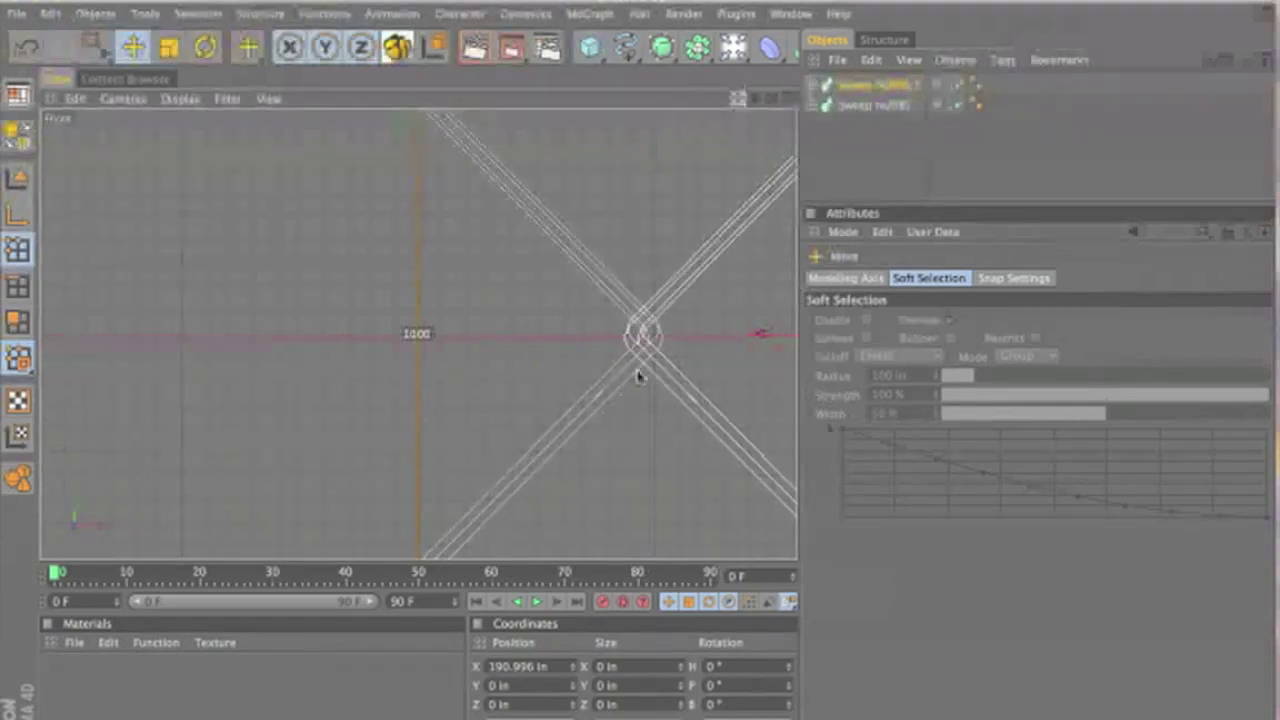
left_click_drag(738, 98, 460, 81)
scroll(621, 312, "up", 5)
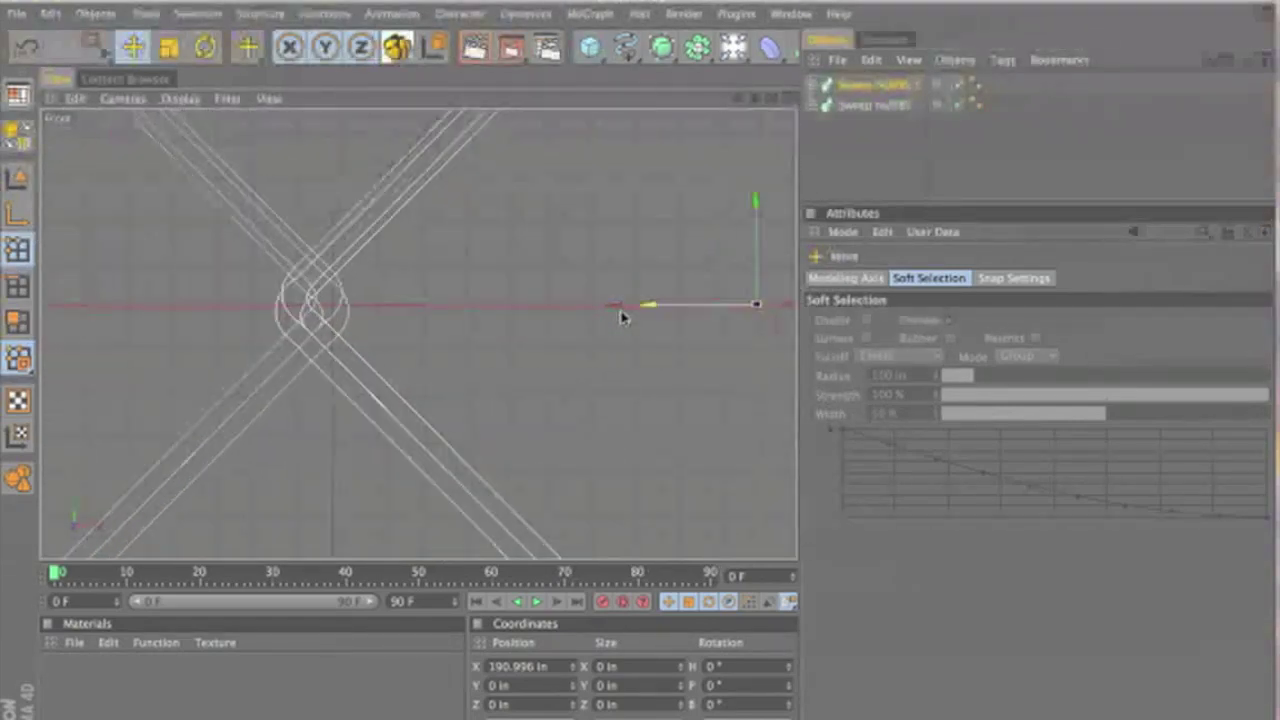
left_click_drag(649, 306, 655, 306)
left_click_drag(637, 376, 638, 376)
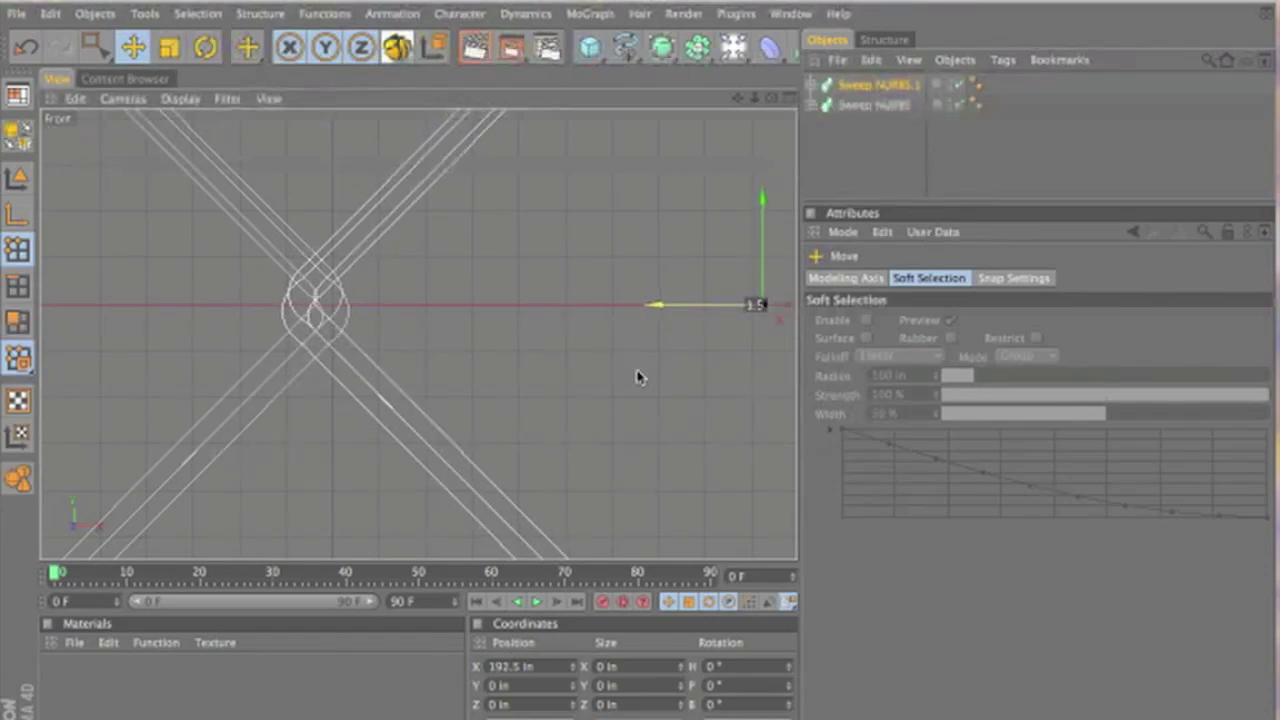
Step: Group the original and mirrored Sweep NURBS tubes under a null object and name it link
scroll(548, 268, "down", 5)
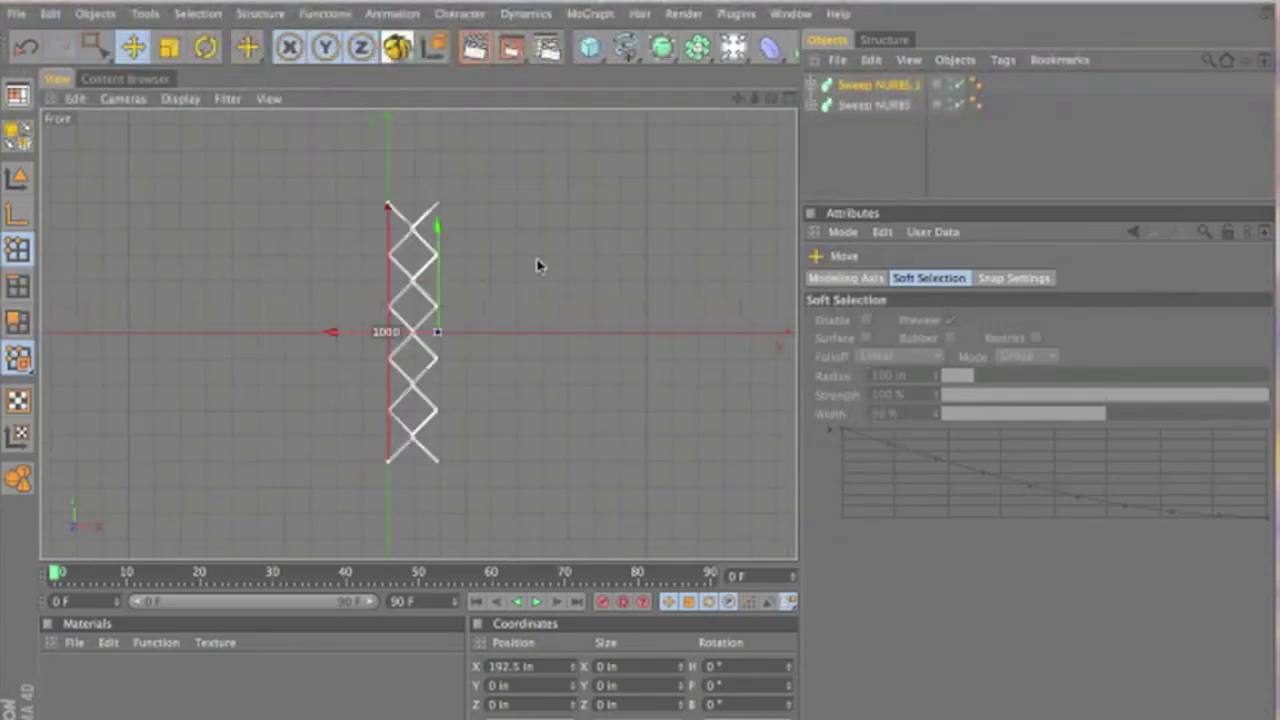
middle_click(537, 265)
middle_click(249, 250)
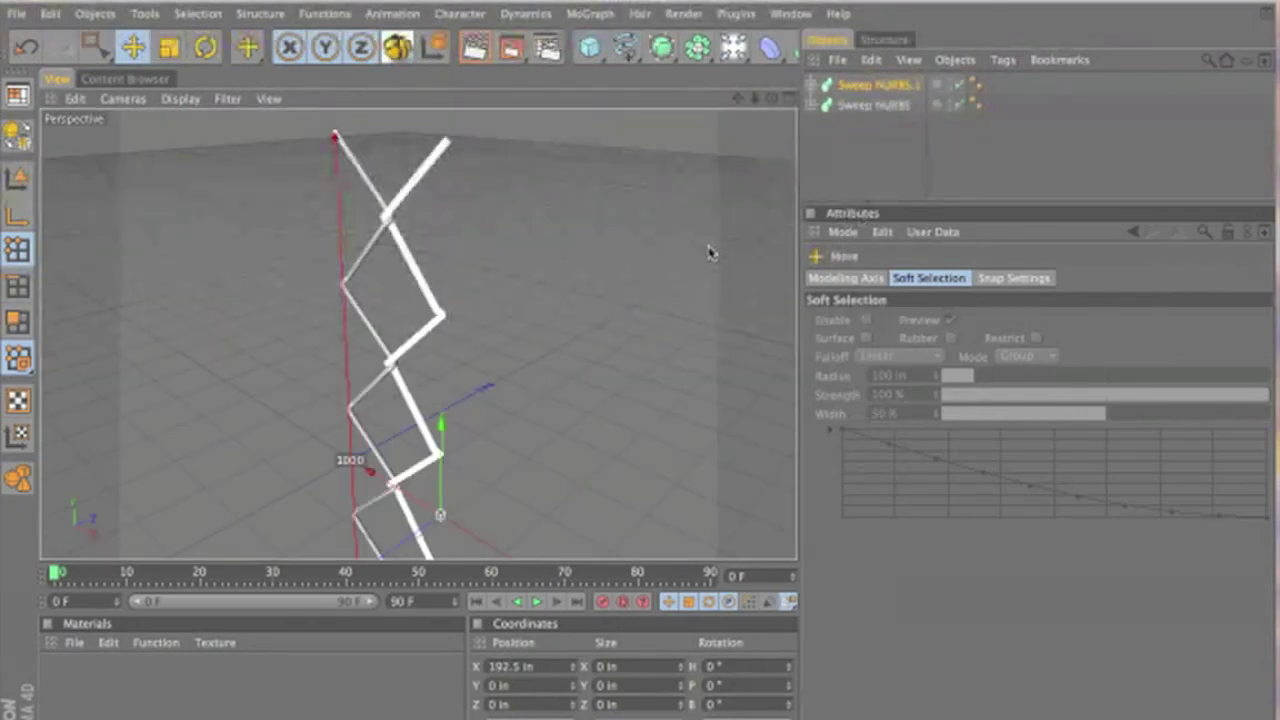
left_click(815, 183)
left_click_drag(771, 99, 640, 377)
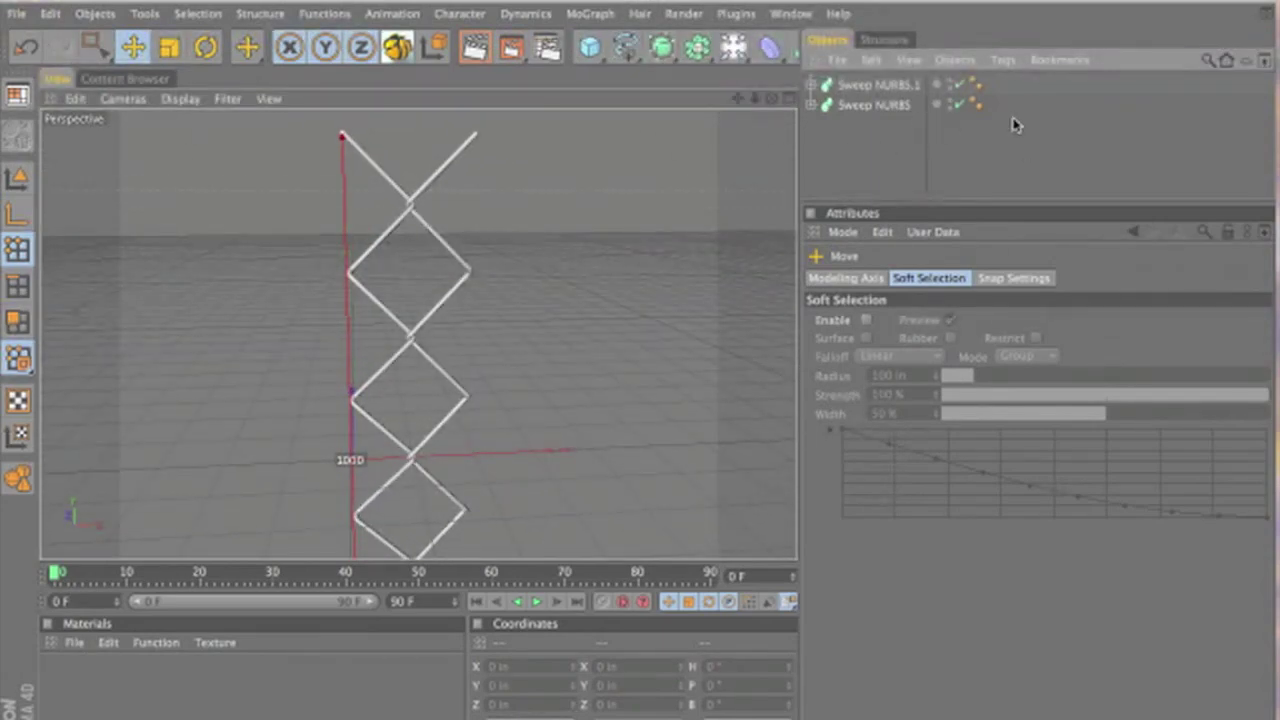
left_click_drag(1012, 124, 832, 58)
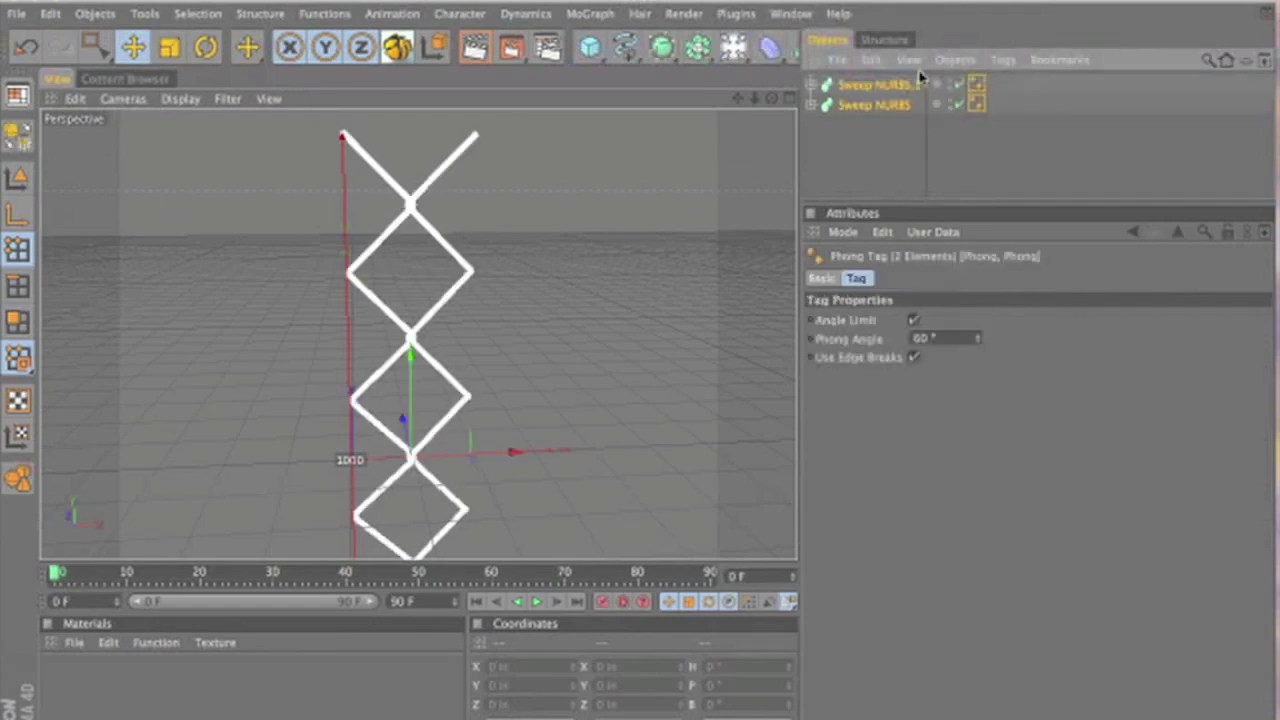
left_click(963, 61)
left_click(1048, 257)
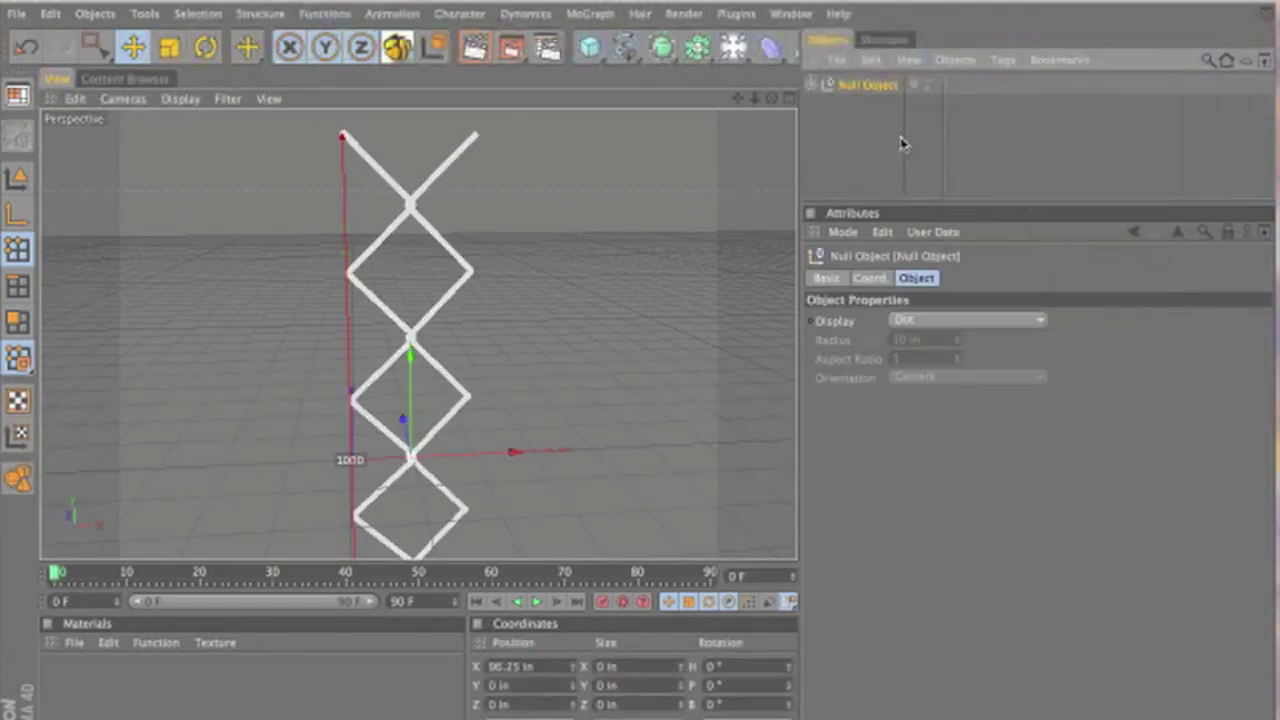
double_click(868, 85)
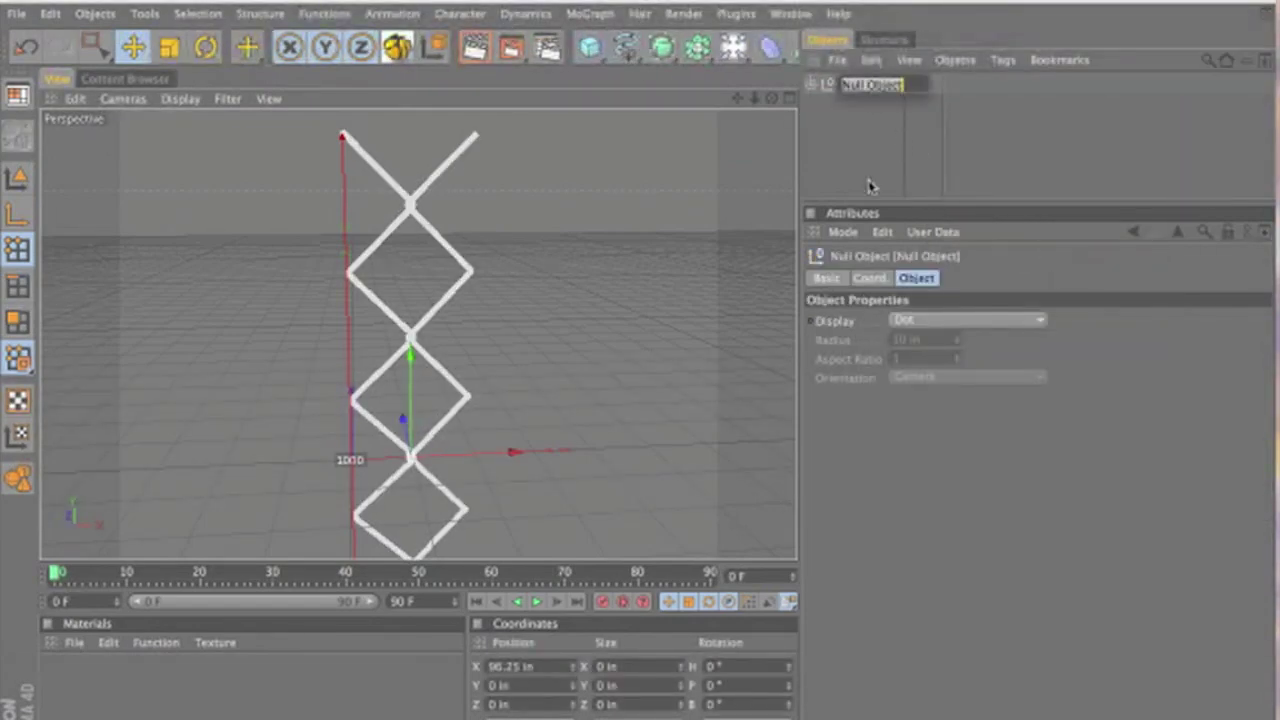
type("link")
key("Return")
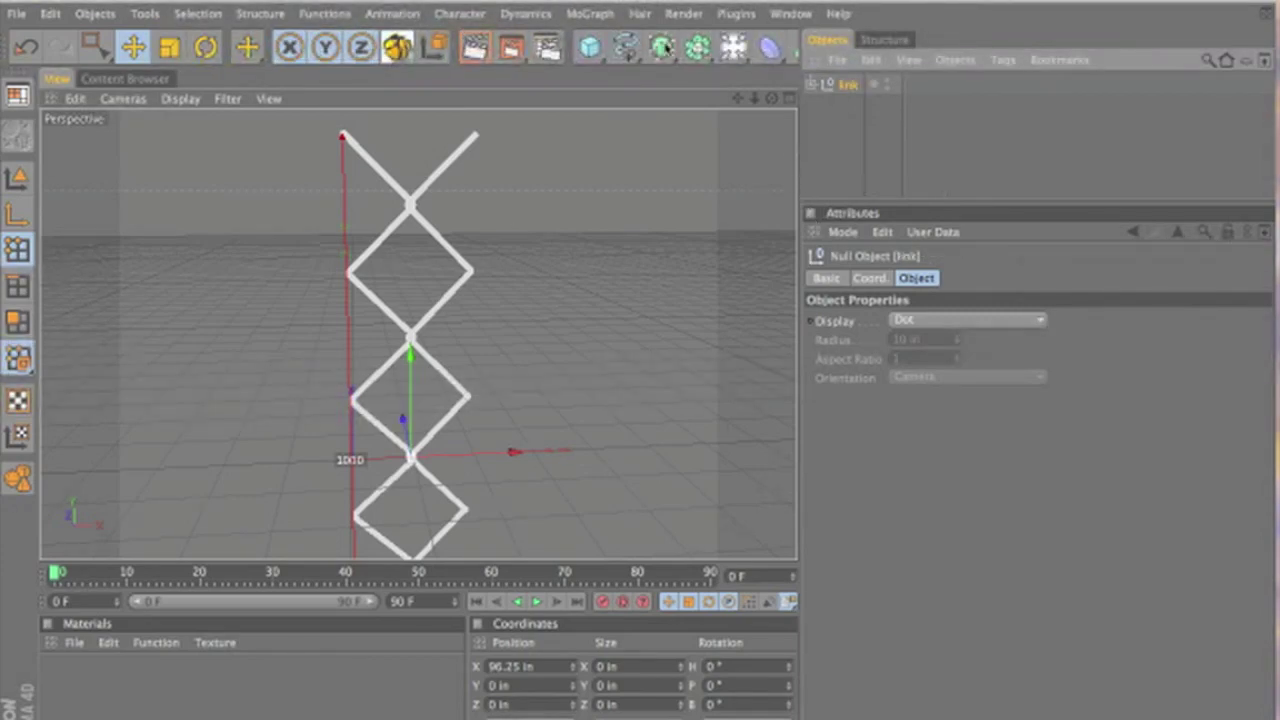
Step: Add a MoGraph Cloner Object, make the link group its child, and select the Cloner for editing
left_click(590, 14)
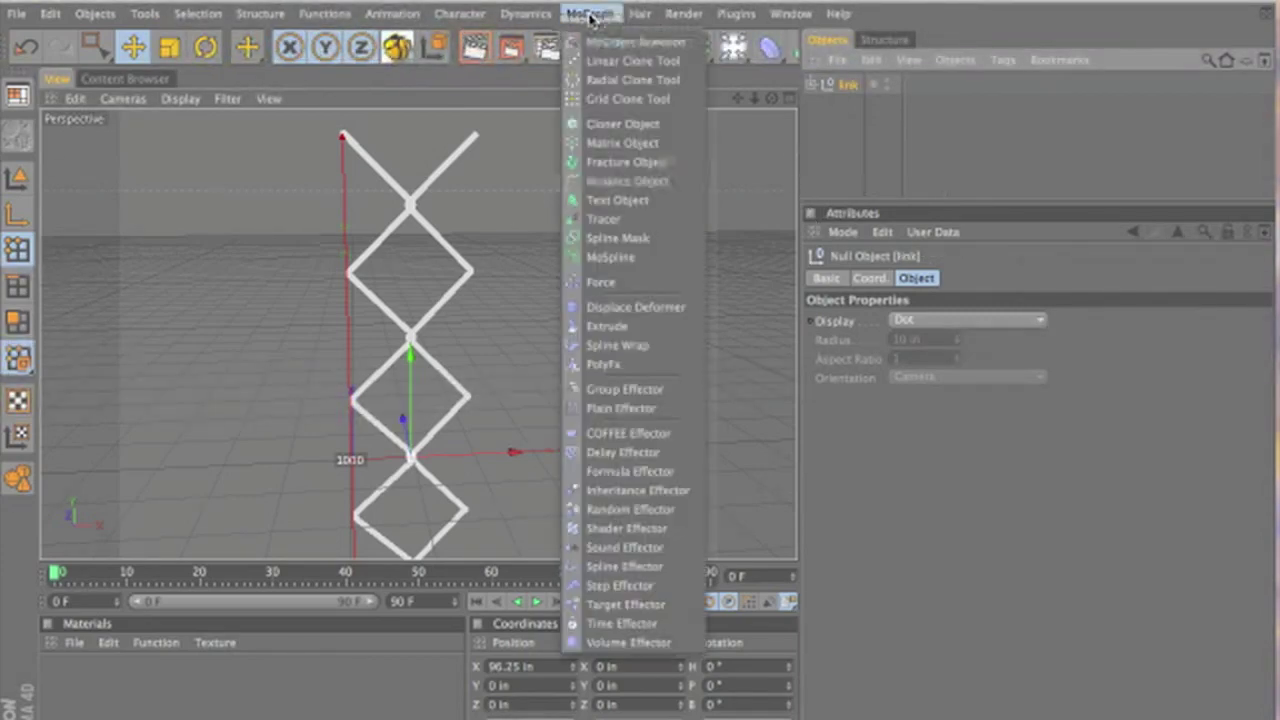
left_click(630, 123)
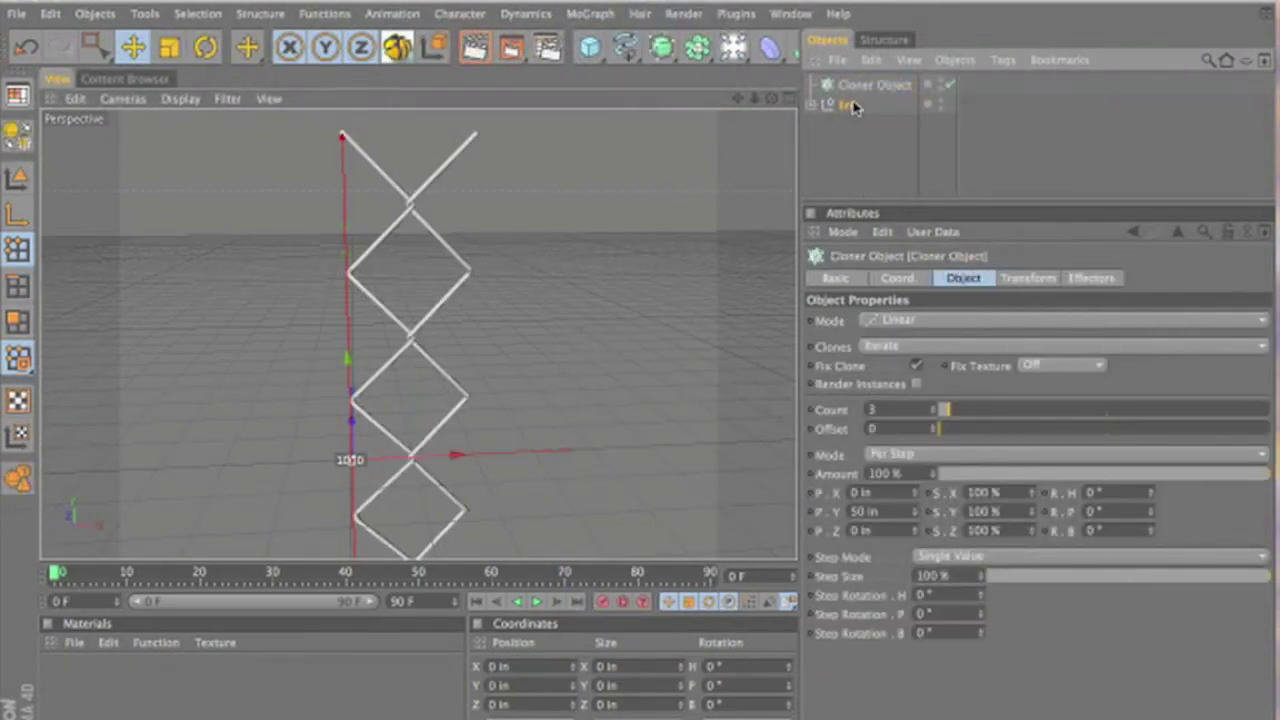
left_click_drag(856, 88, 856, 89)
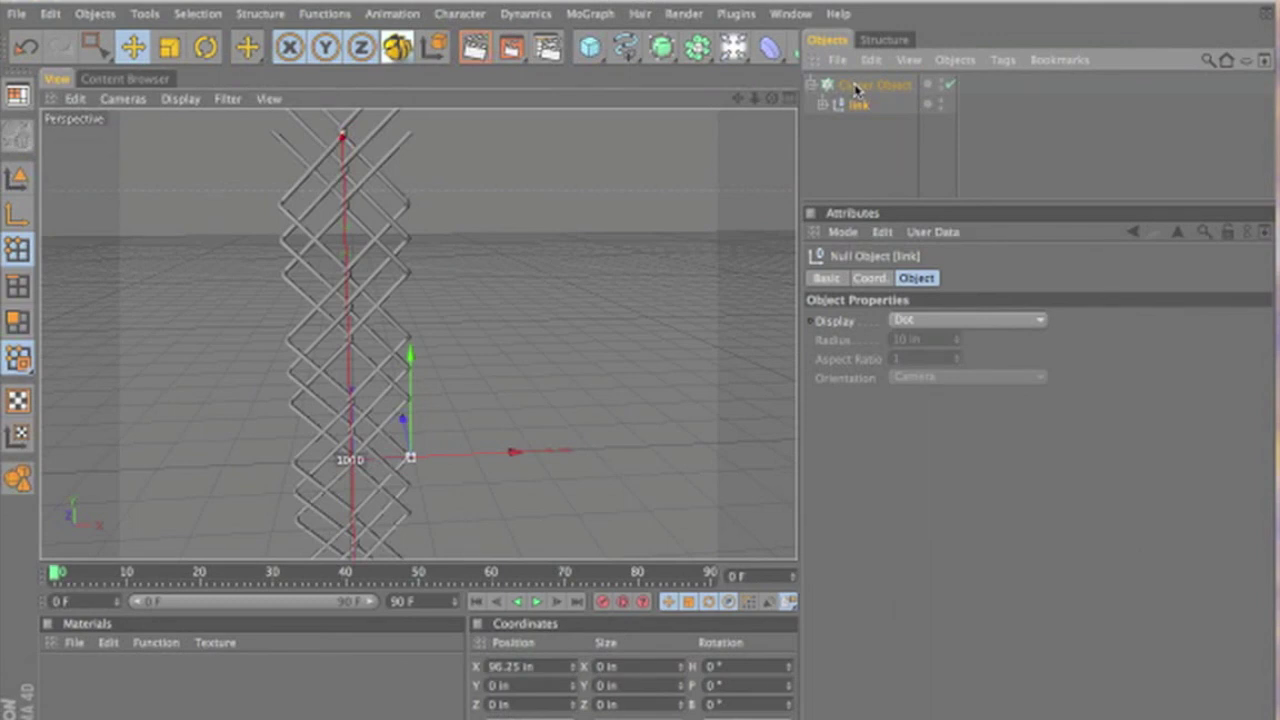
left_click(862, 86)
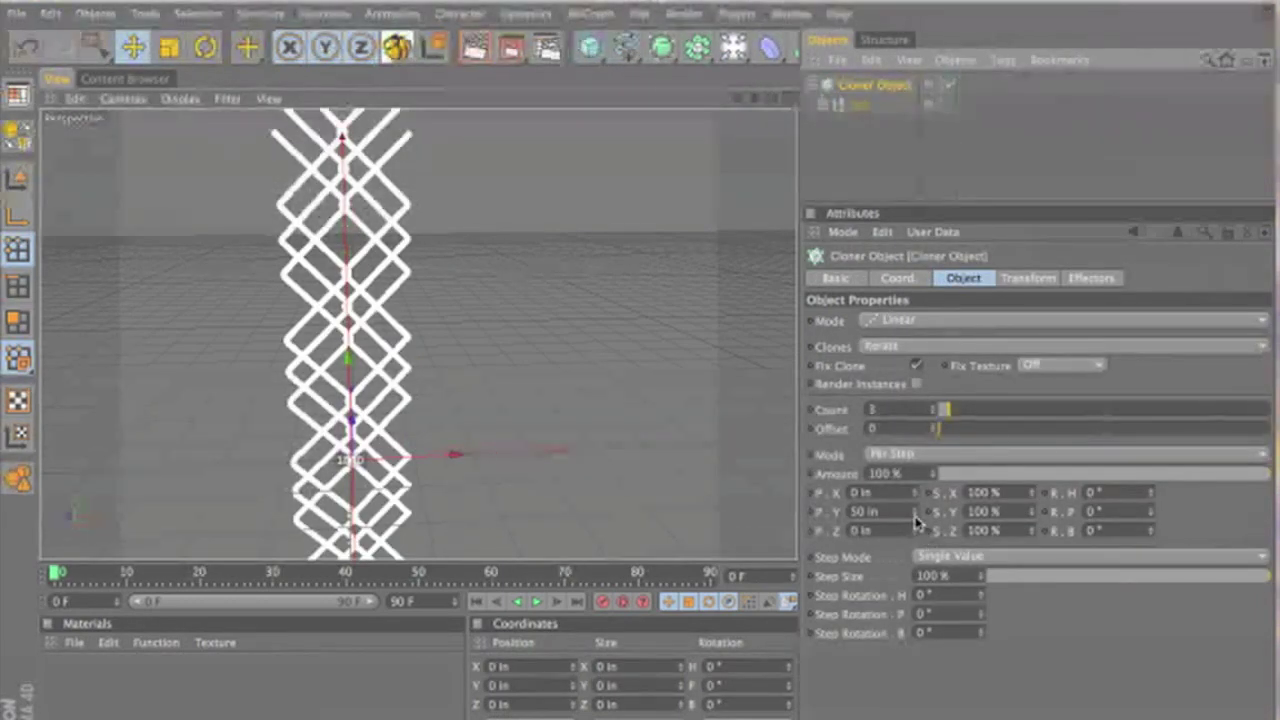
Step: Set the Cloner's per-step position to 0 in on Y and 166 in on X, checking the spread in the Front view
left_click_drag(915, 519, 915, 519)
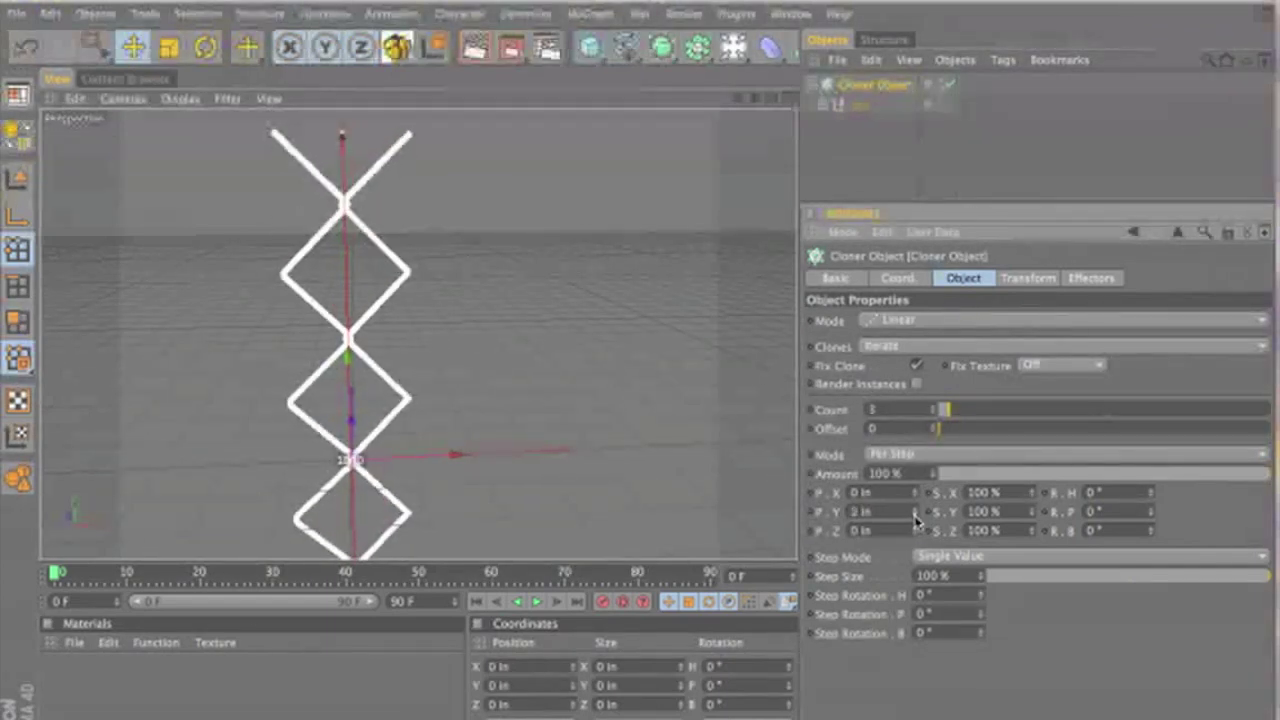
middle_click(477, 398)
middle_click(605, 418)
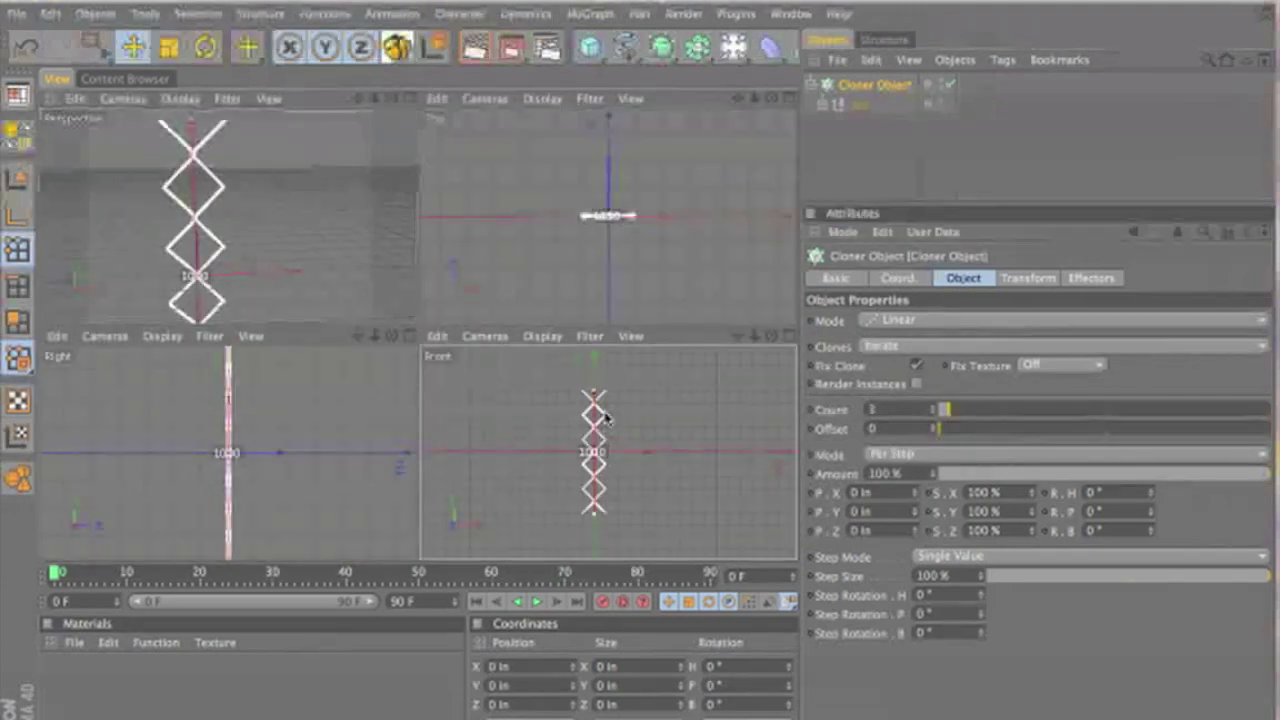
middle_click(604, 418)
left_click_drag(737, 98, 437, 118)
left_click_drag(640, 377, 654, 369)
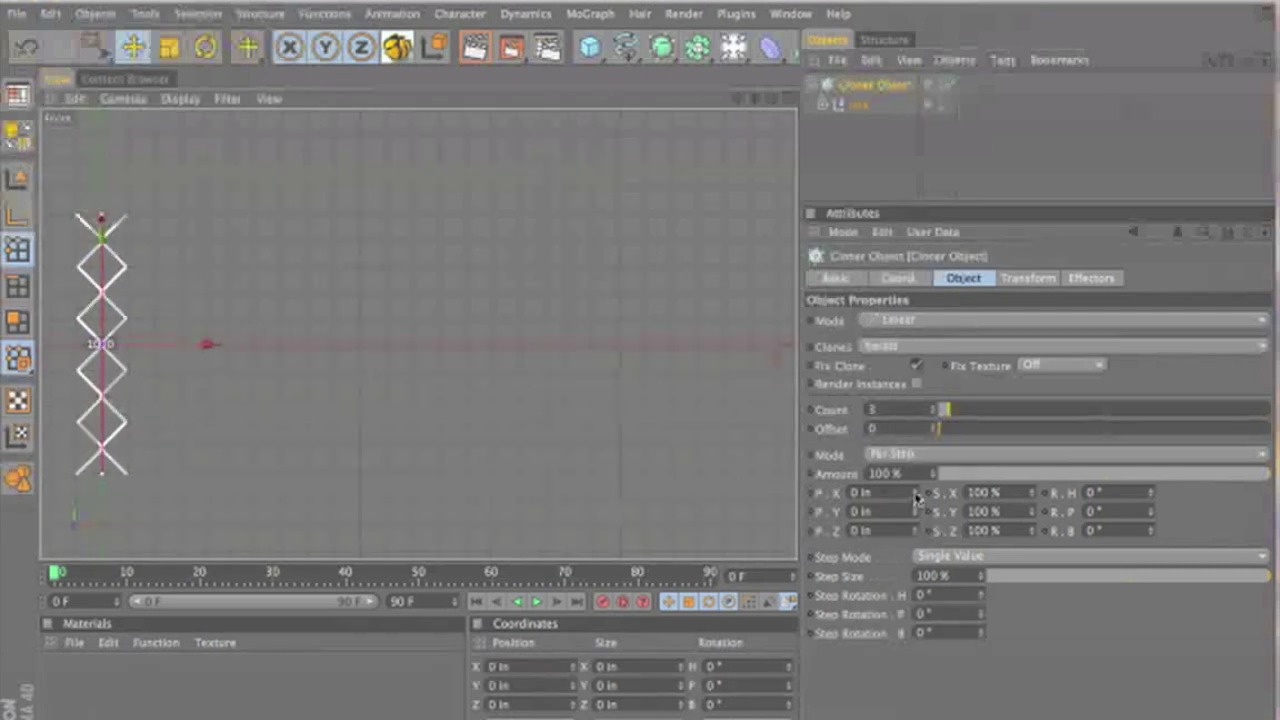
left_click_drag(916, 497, 916, 496)
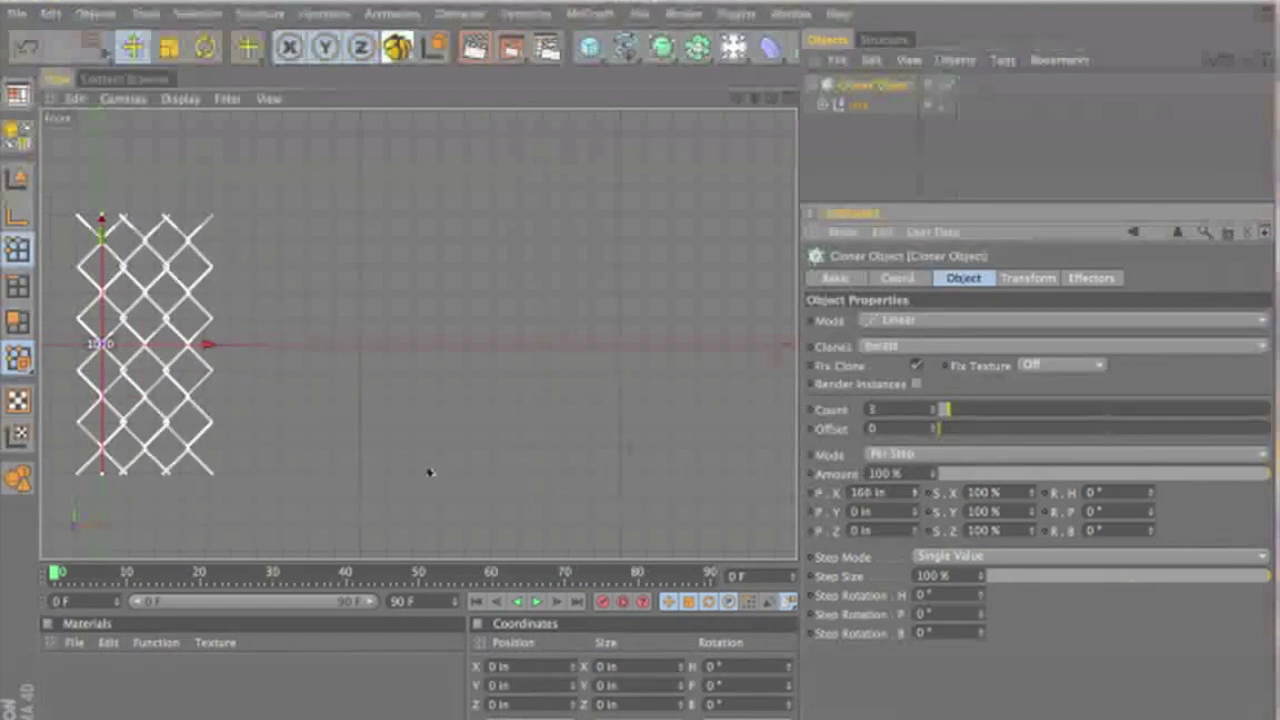
Step: Try a Cloner X step of 163 in, checking the corner joints between neighbouring links up close
key("h")
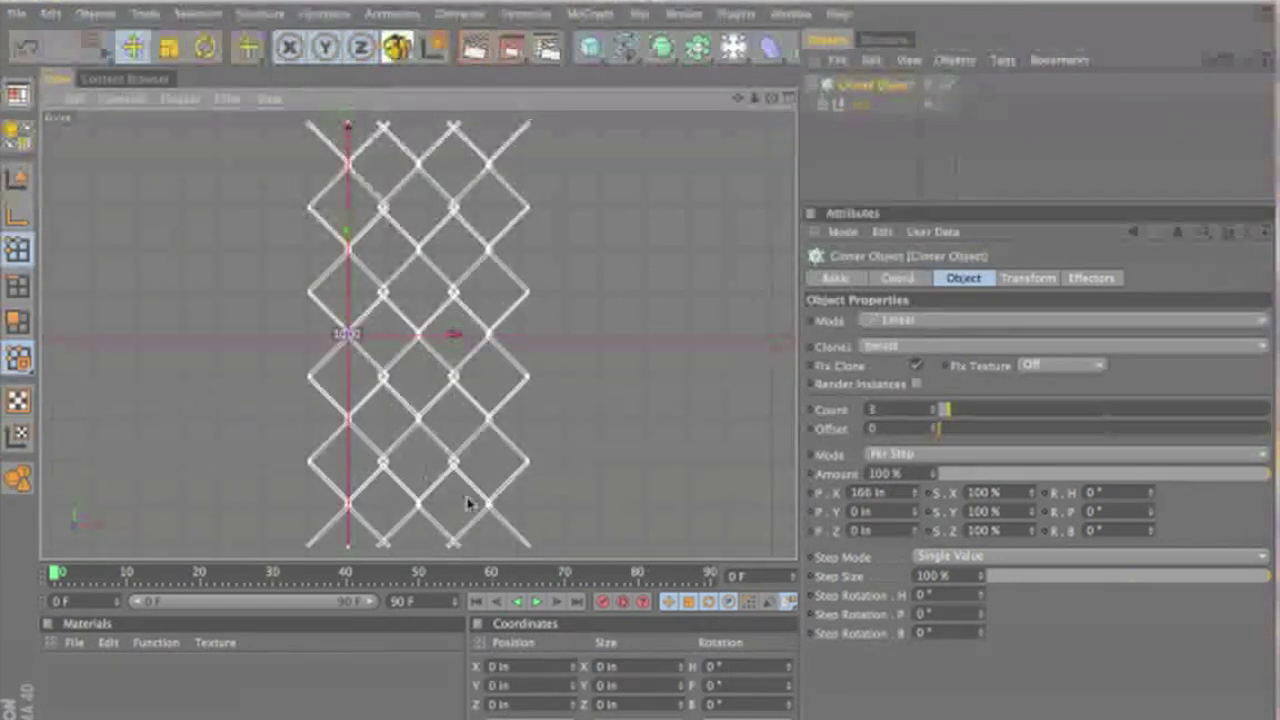
scroll(426, 320, "up", 8)
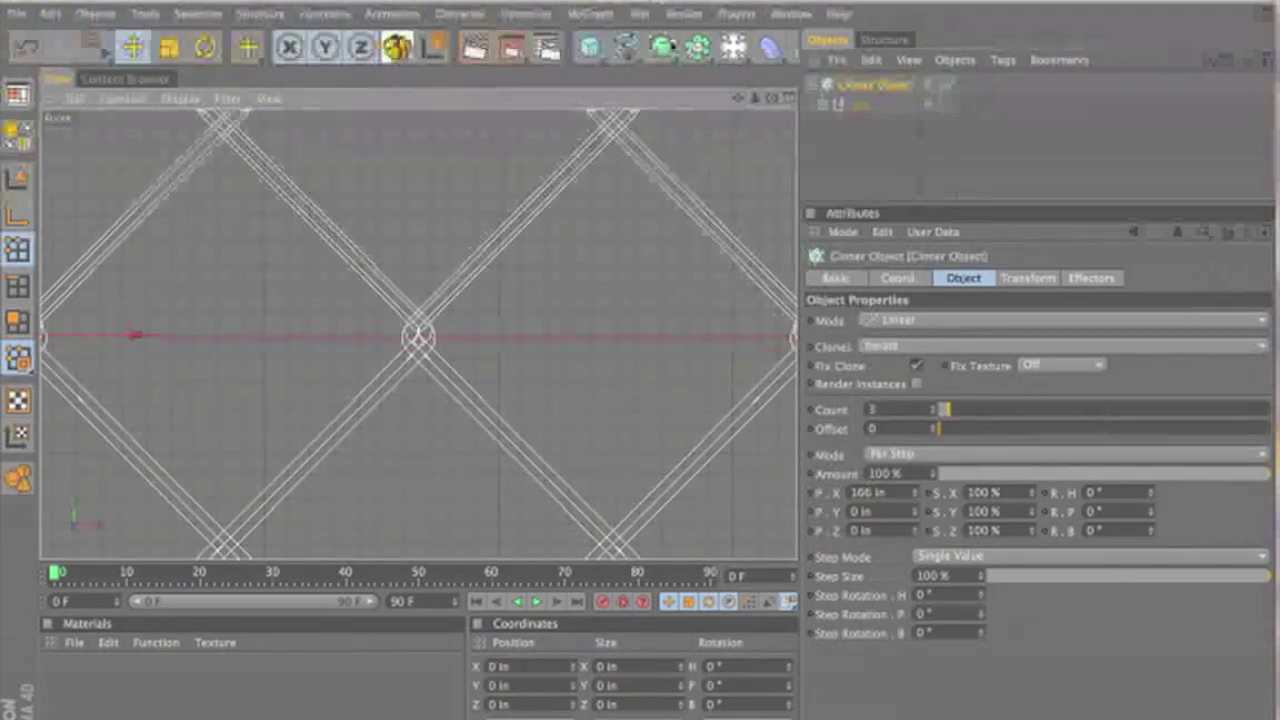
left_click_drag(738, 98, 640, 377)
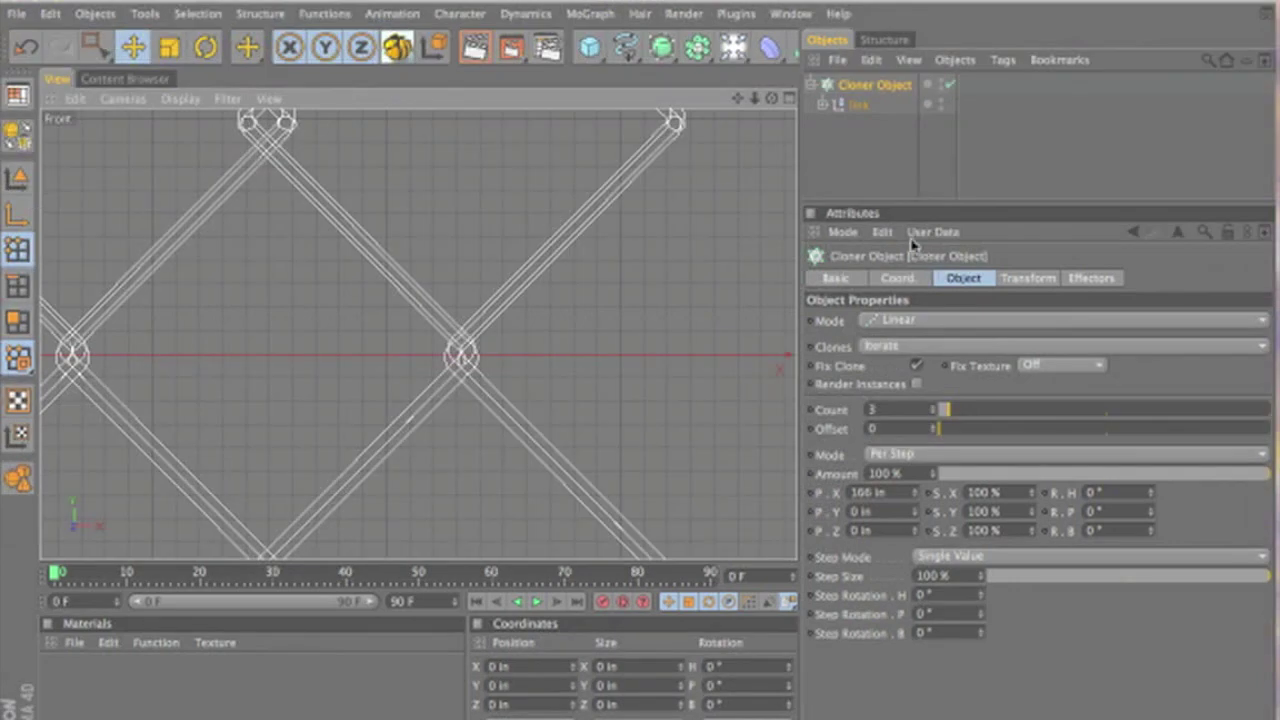
left_click(913, 492)
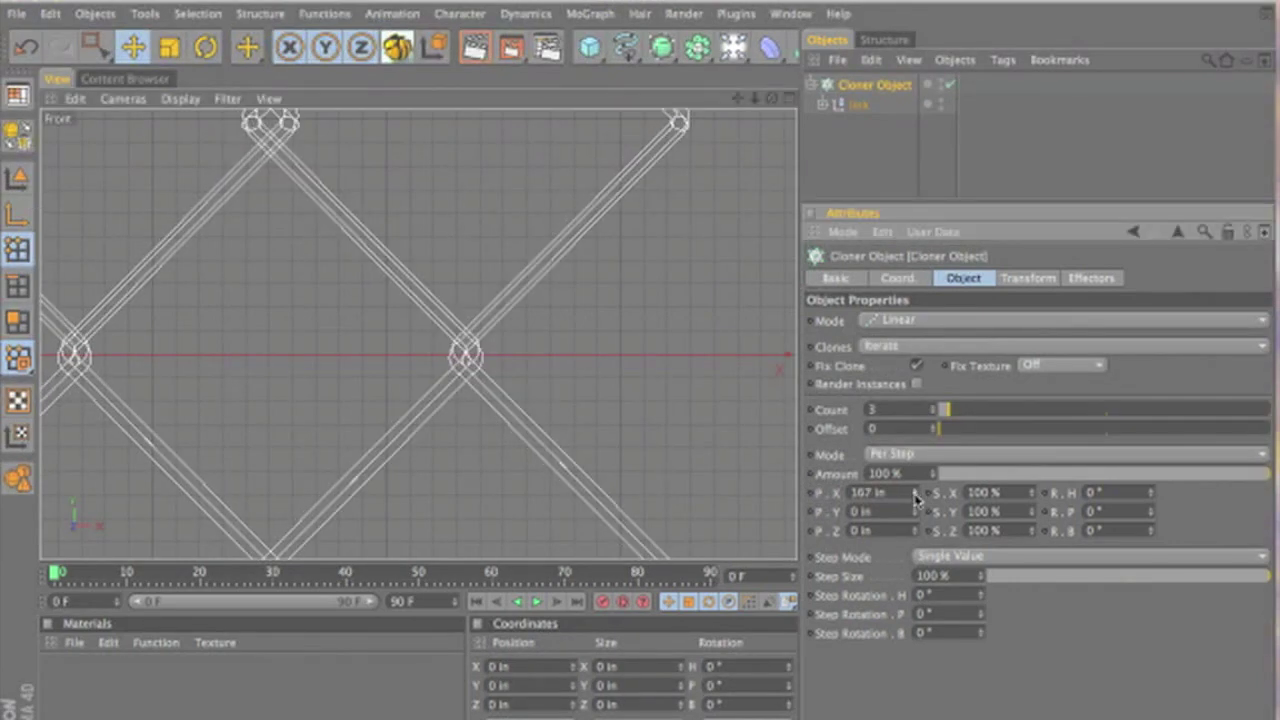
left_click(914, 498)
left_click(914, 498)
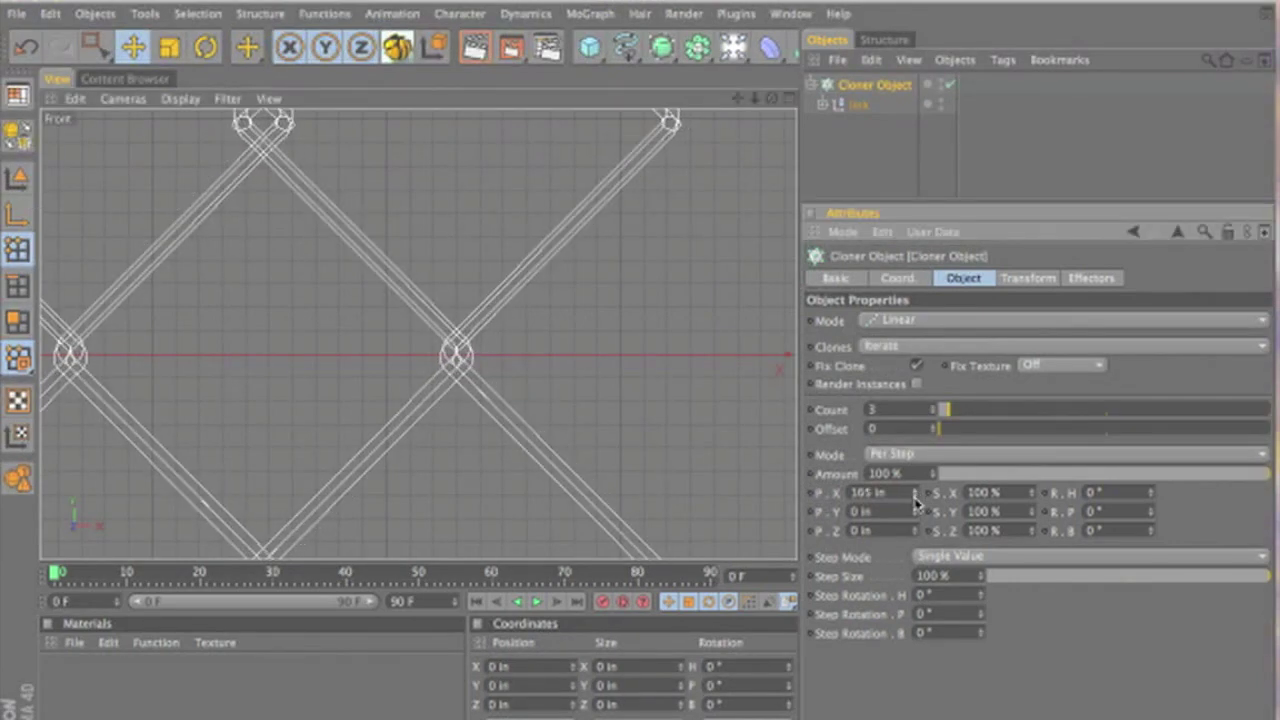
left_click(914, 498)
left_click(914, 498)
left_click(914, 498)
left_click(914, 498)
left_click_drag(913, 497, 913, 497)
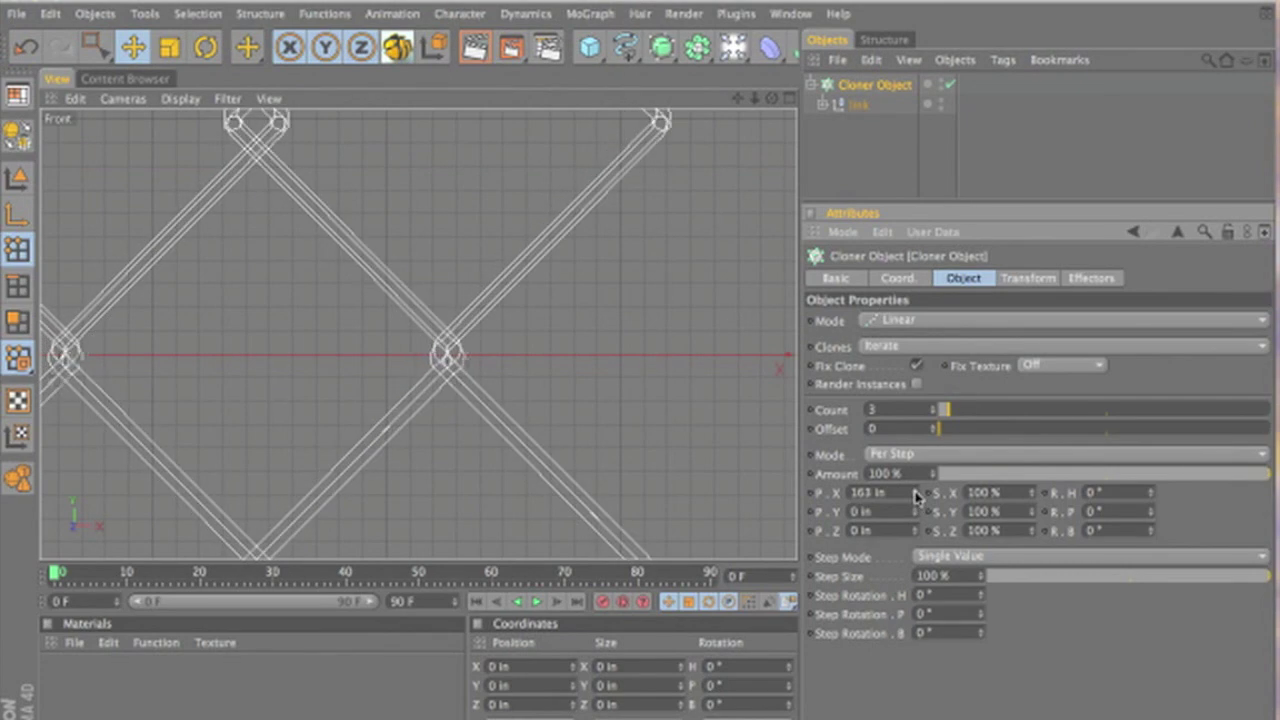
Step: Set the Cloner's X step to 170 in and its clone count to 14 to extend the fence
scroll(468, 370, "down", 3)
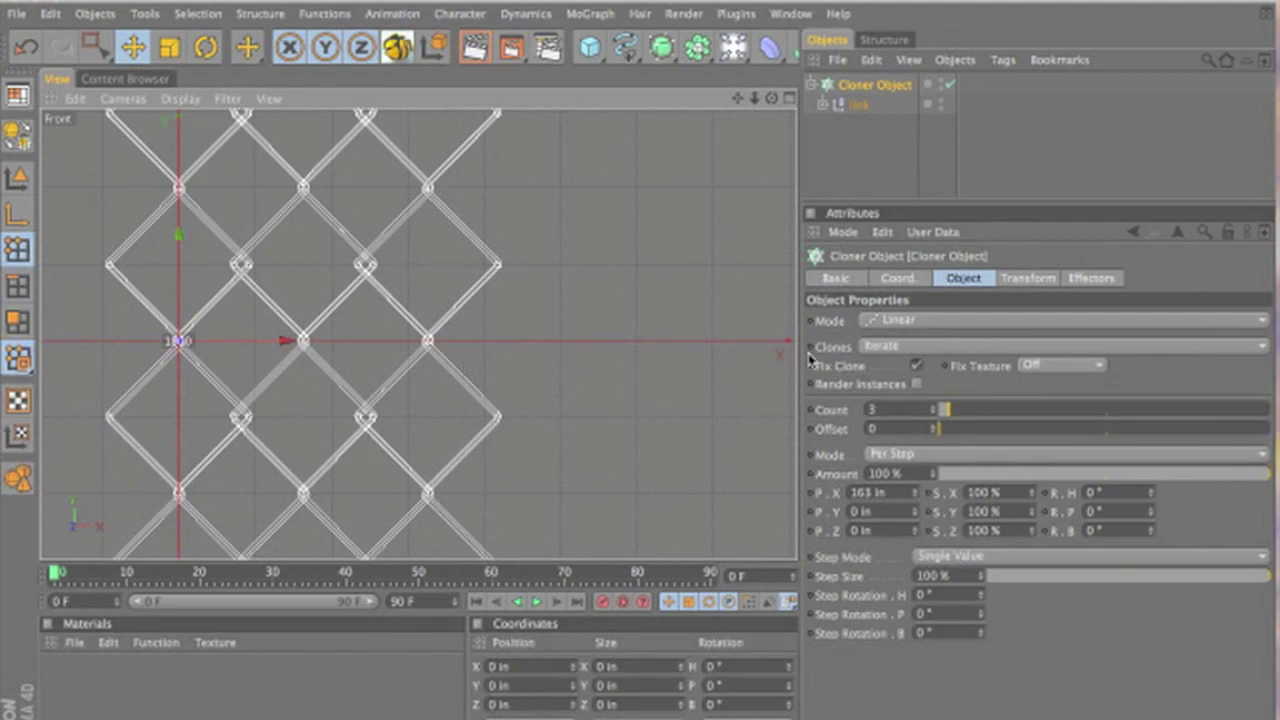
scroll(650, 375, "down", 4)
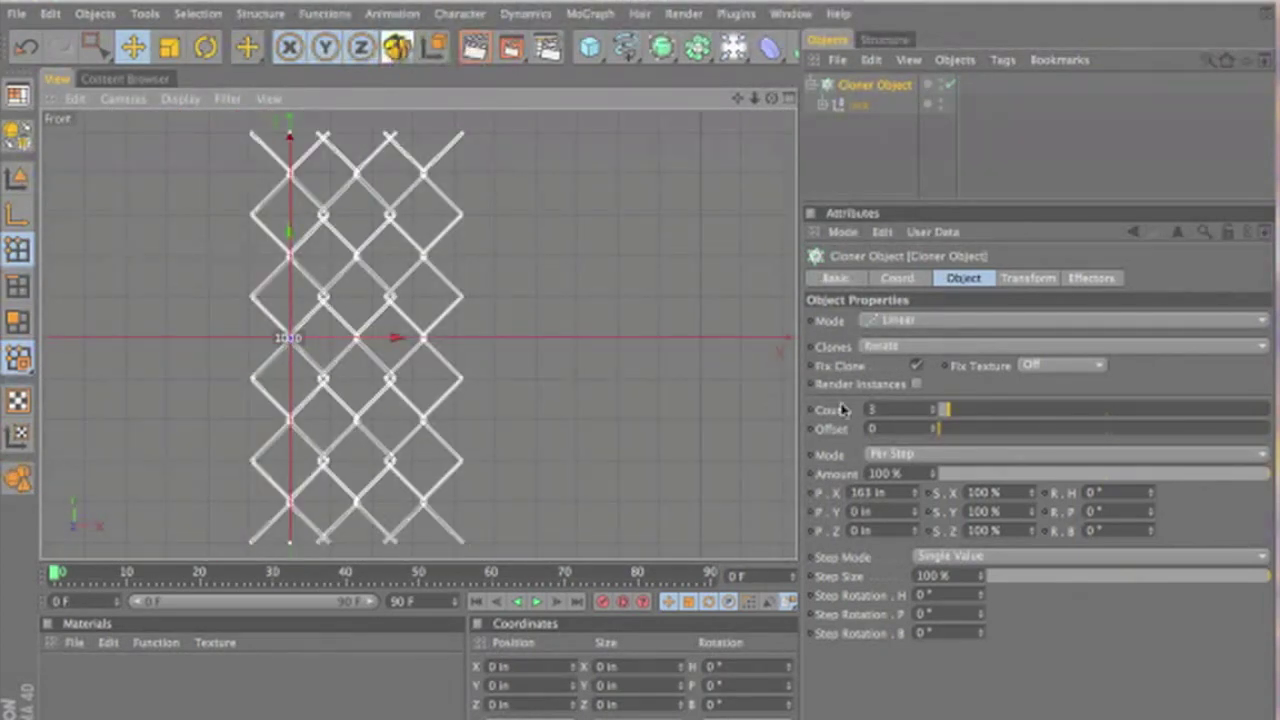
left_click(913, 490)
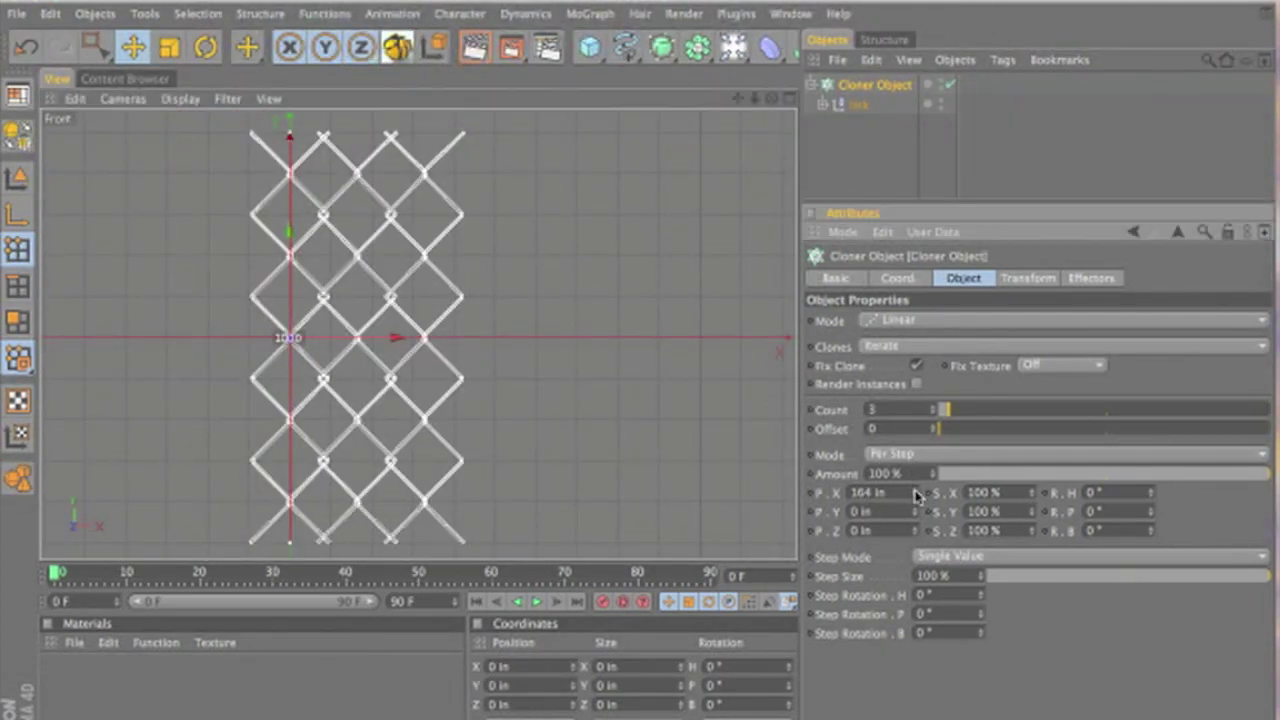
left_click_drag(915, 491, 916, 495)
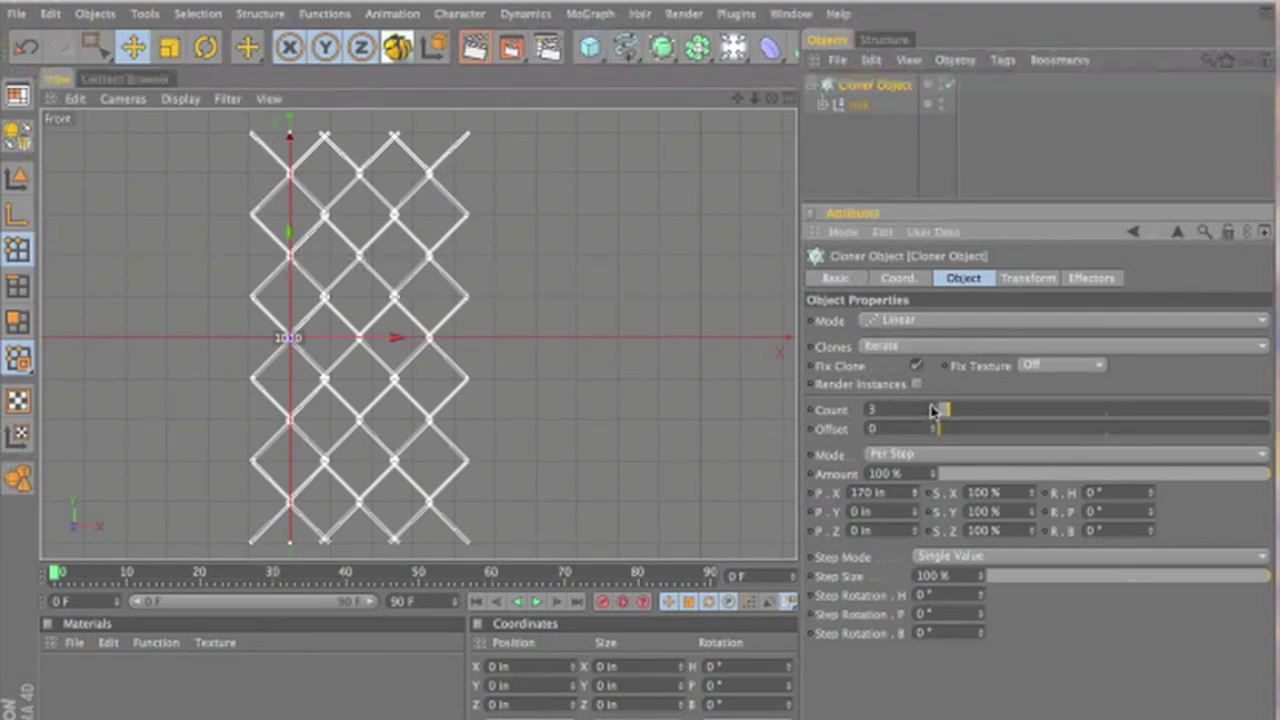
left_click_drag(932, 410, 932, 410)
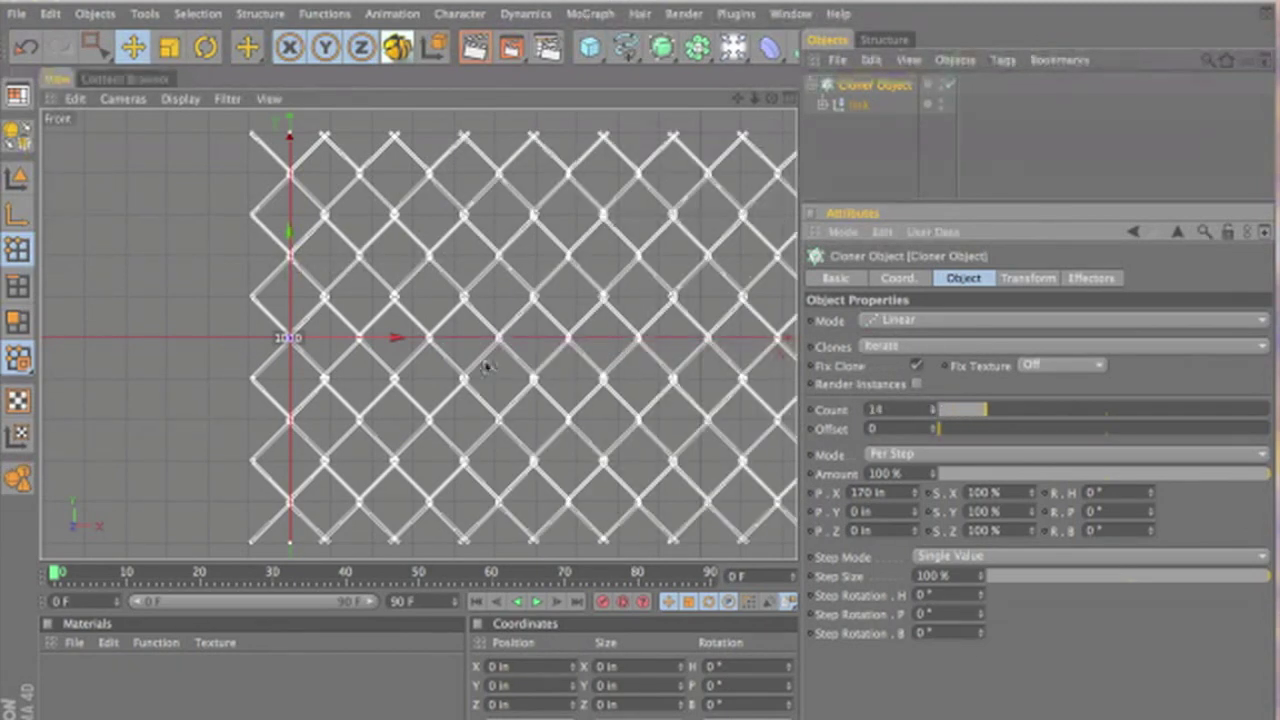
scroll(486, 367, "down", 8)
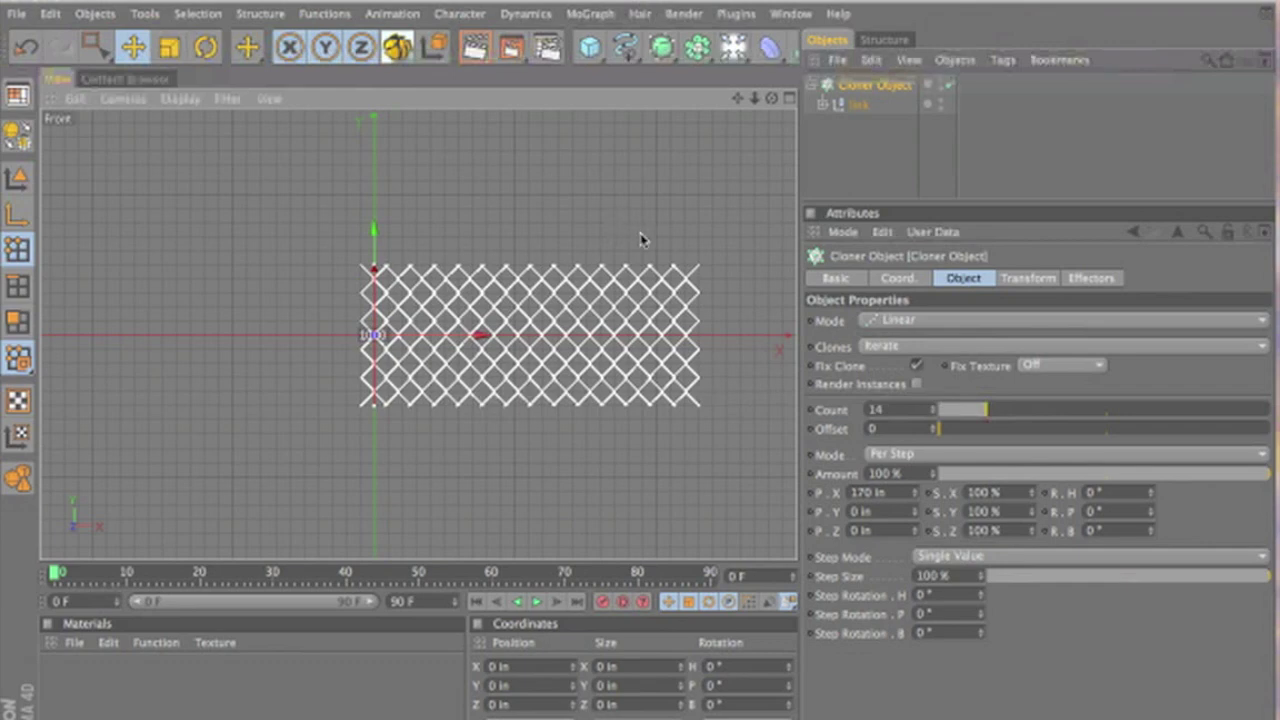
middle_click(771, 200)
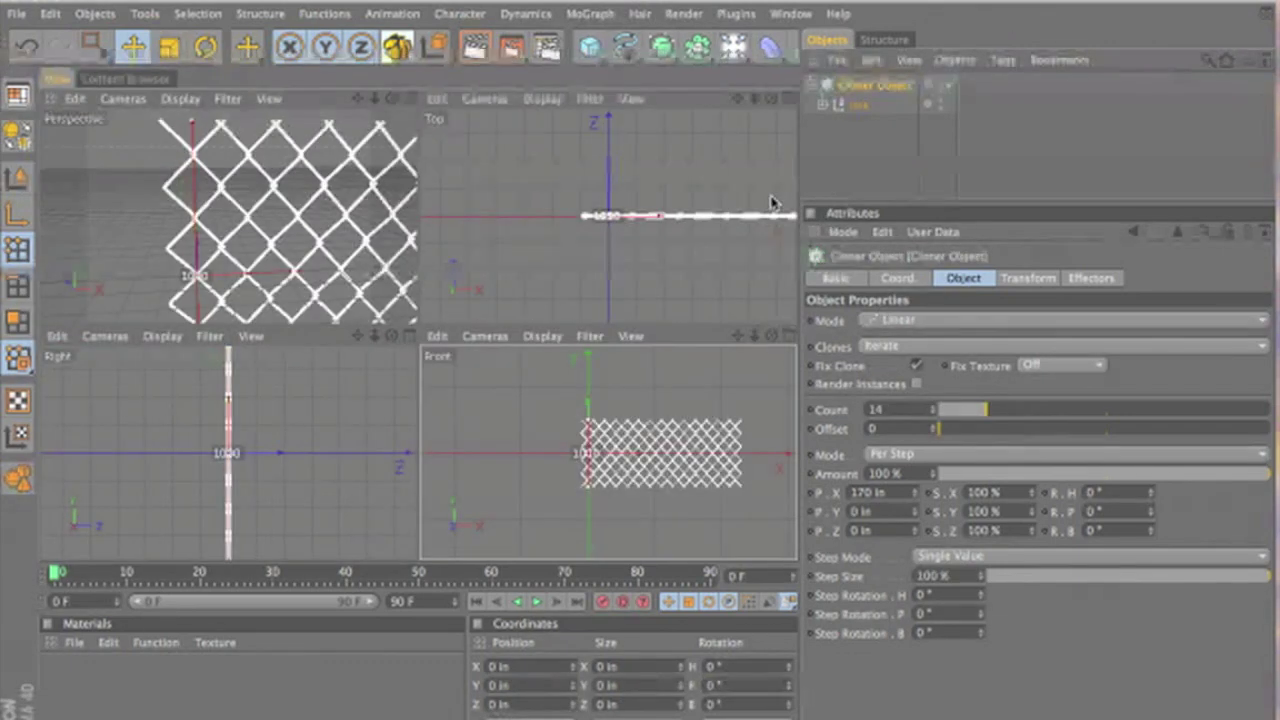
Step: Create a new material and set its color to a yellow-green of R 173, G 213, B 13
double_click(230, 688)
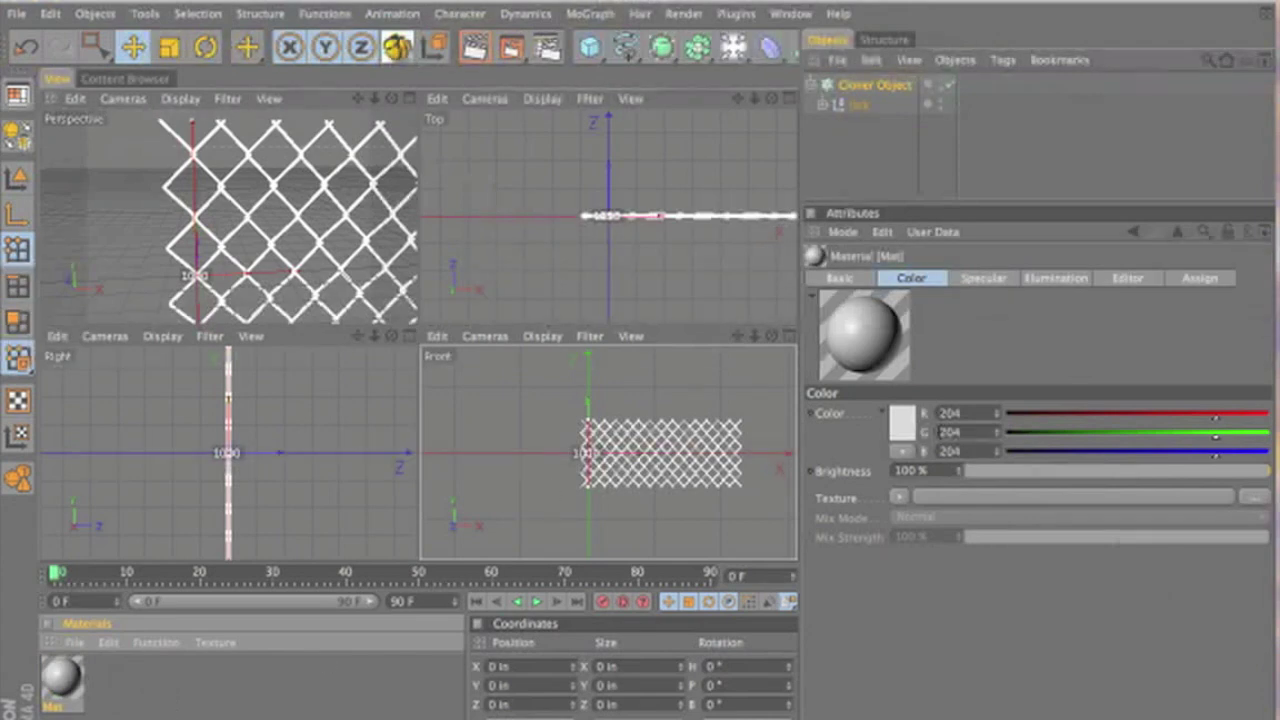
left_click(901, 423)
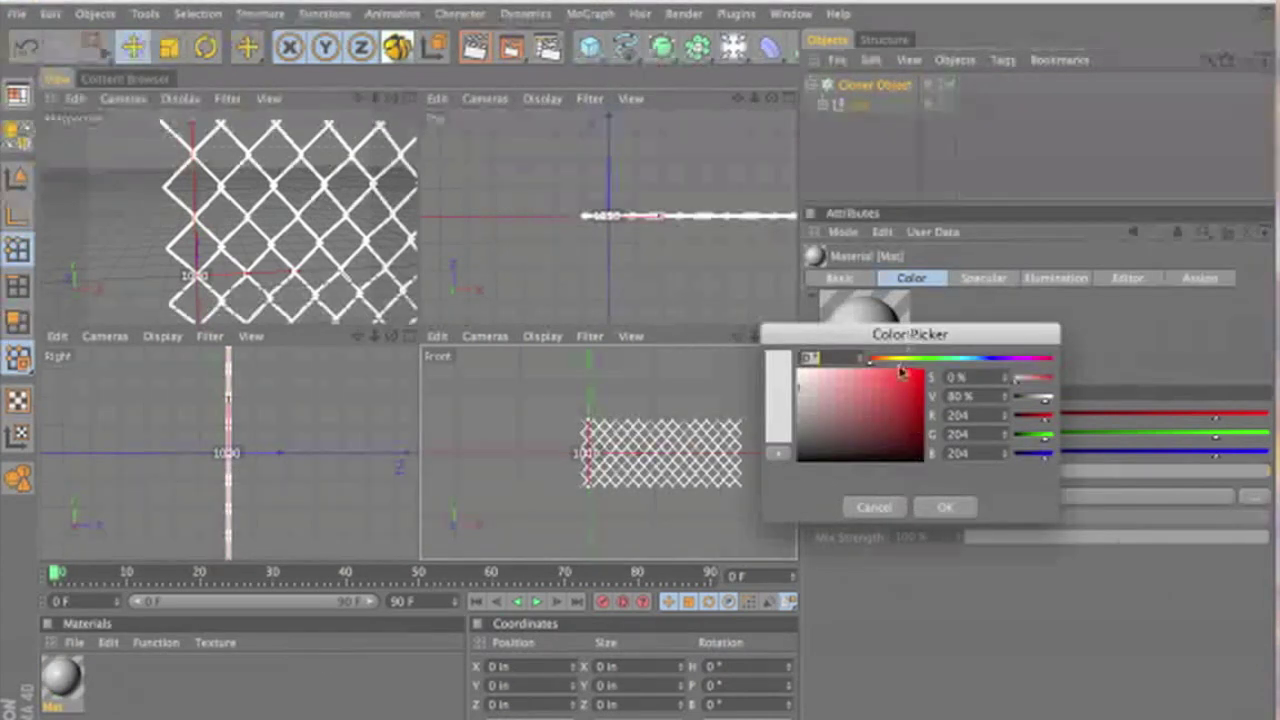
left_click(903, 360)
left_click(915, 388)
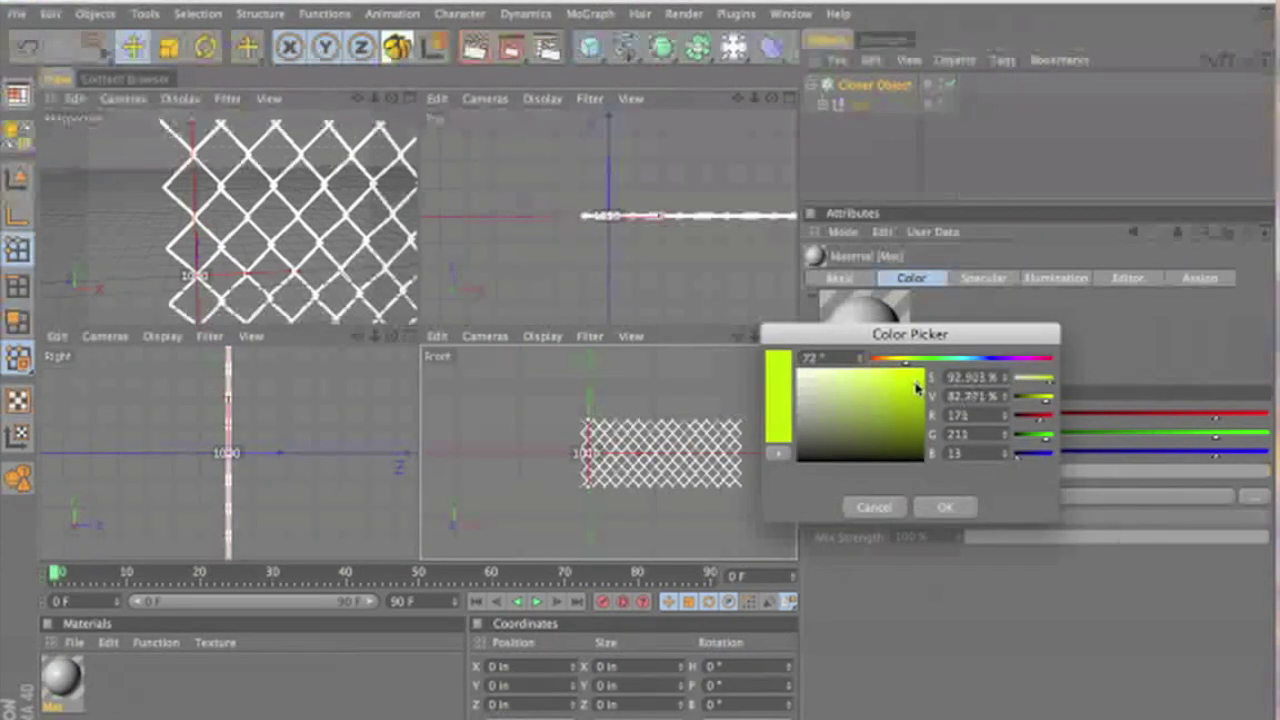
left_click_drag(916, 384, 917, 383)
left_click(948, 509)
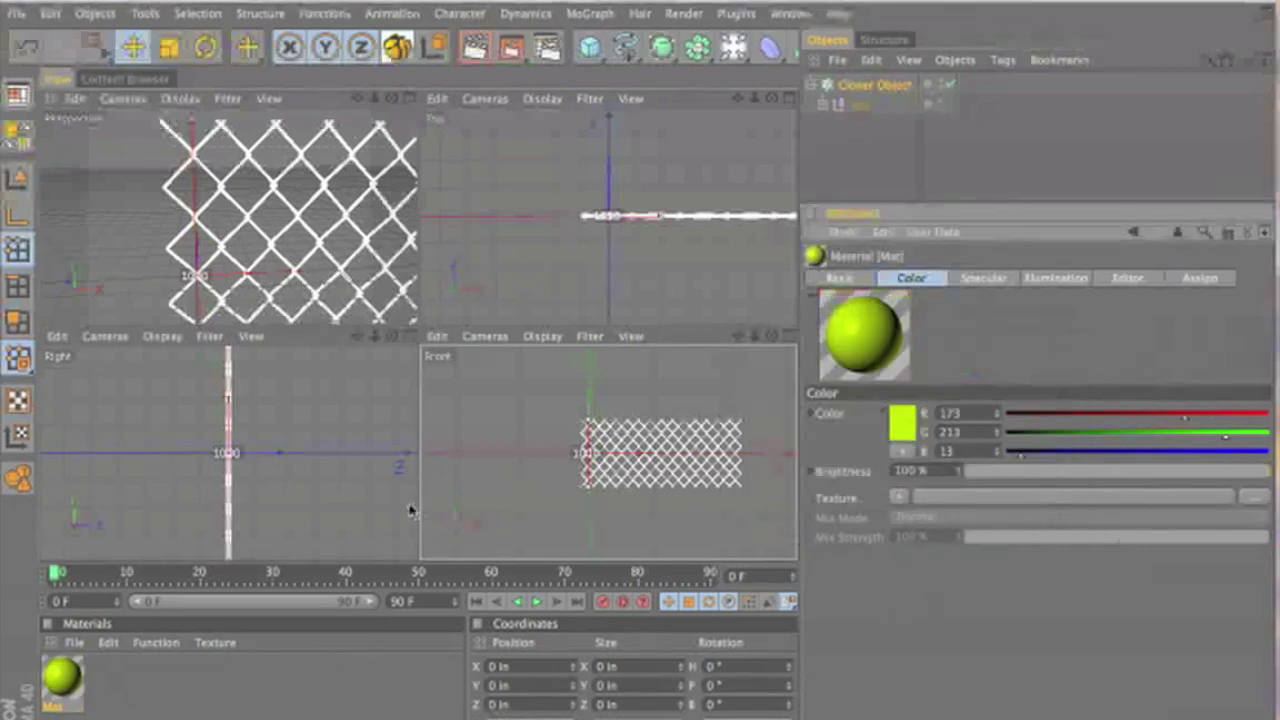
Step: Apply the yellow-green material to the Cloner Object and show the fence in the Perspective view
left_click_drag(62, 705, 855, 103)
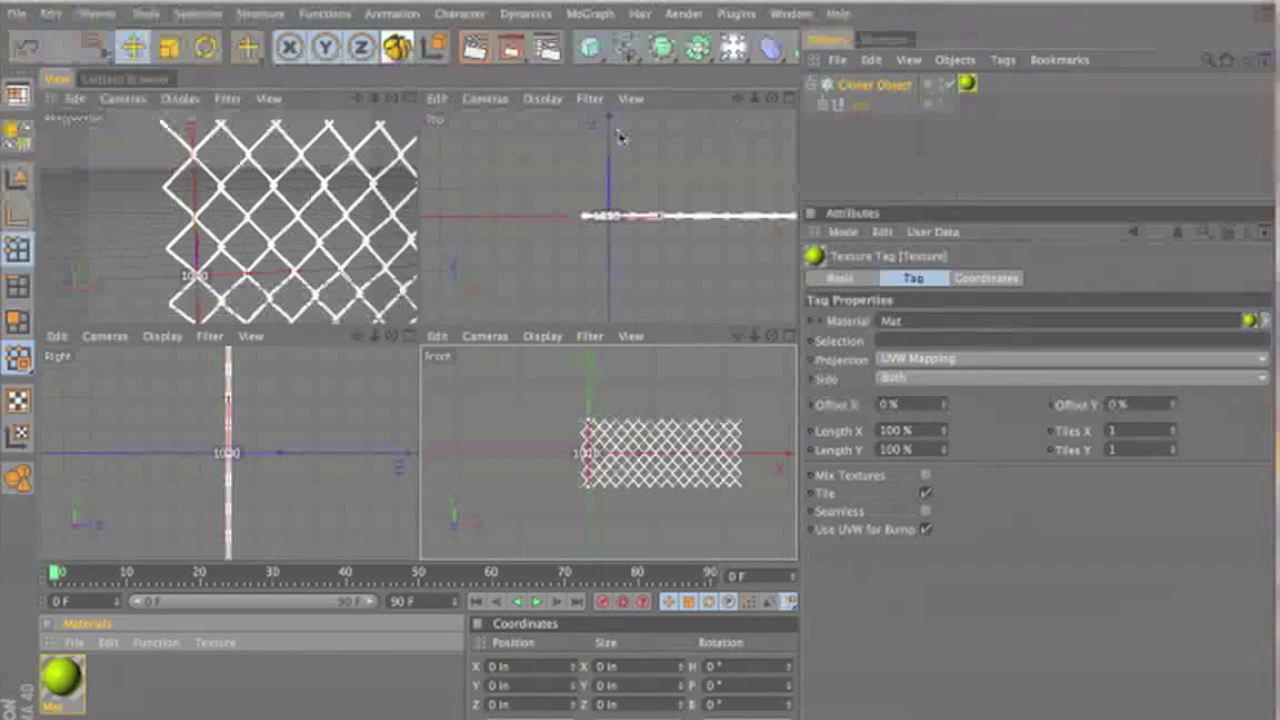
middle_click(286, 232)
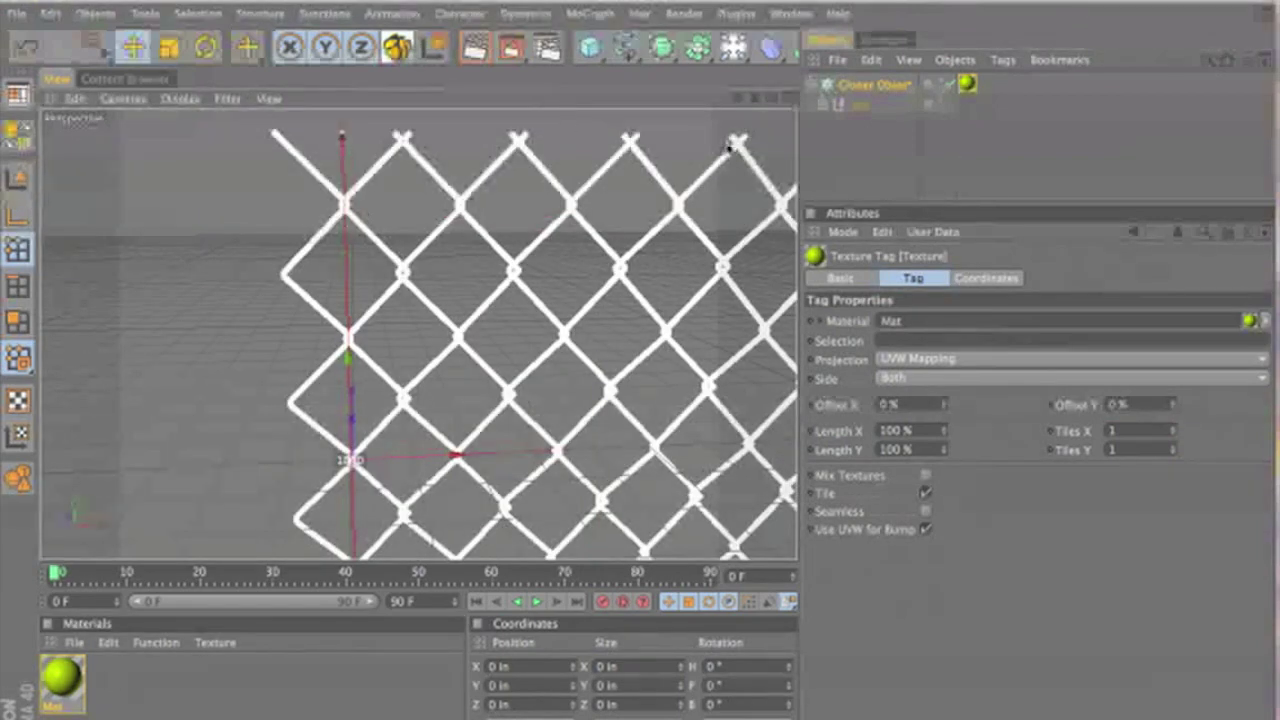
scroll(729, 149, "down", 4)
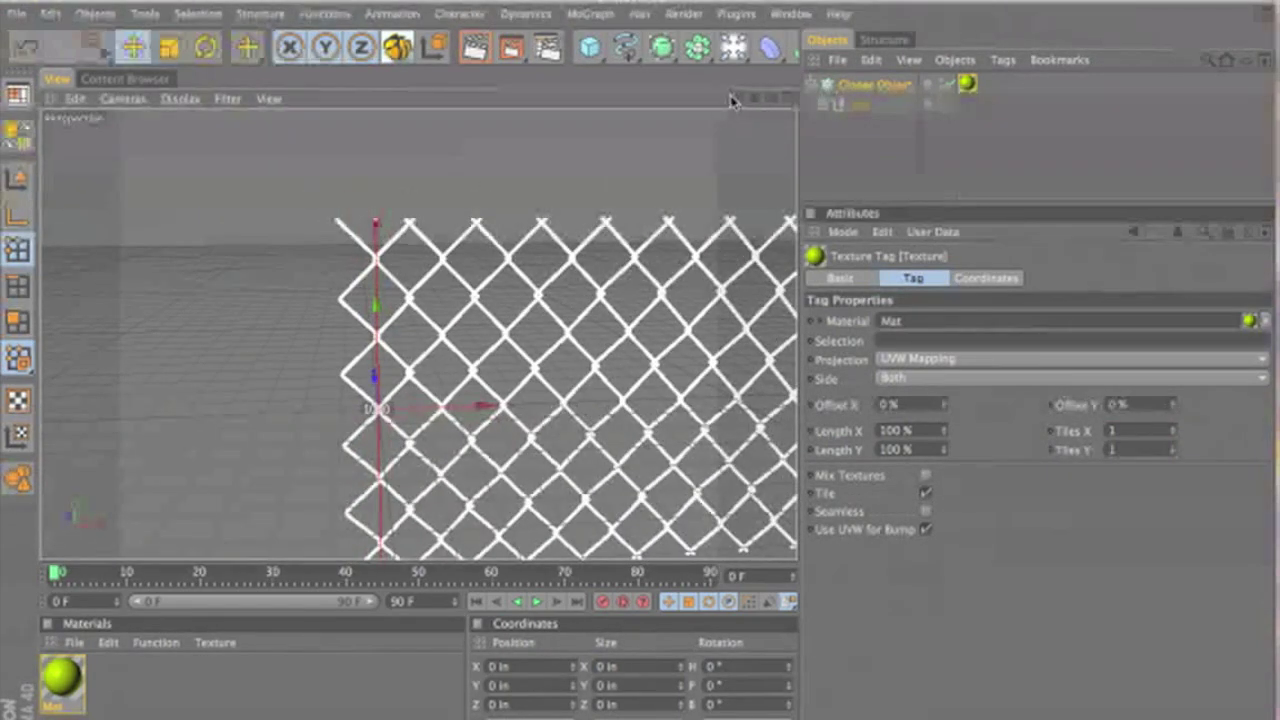
Step: Deselect the Cloner Object and inspect the yellow-green fence's links from an oblique angle in the Perspective view
left_click_drag(737, 100, 783, 157)
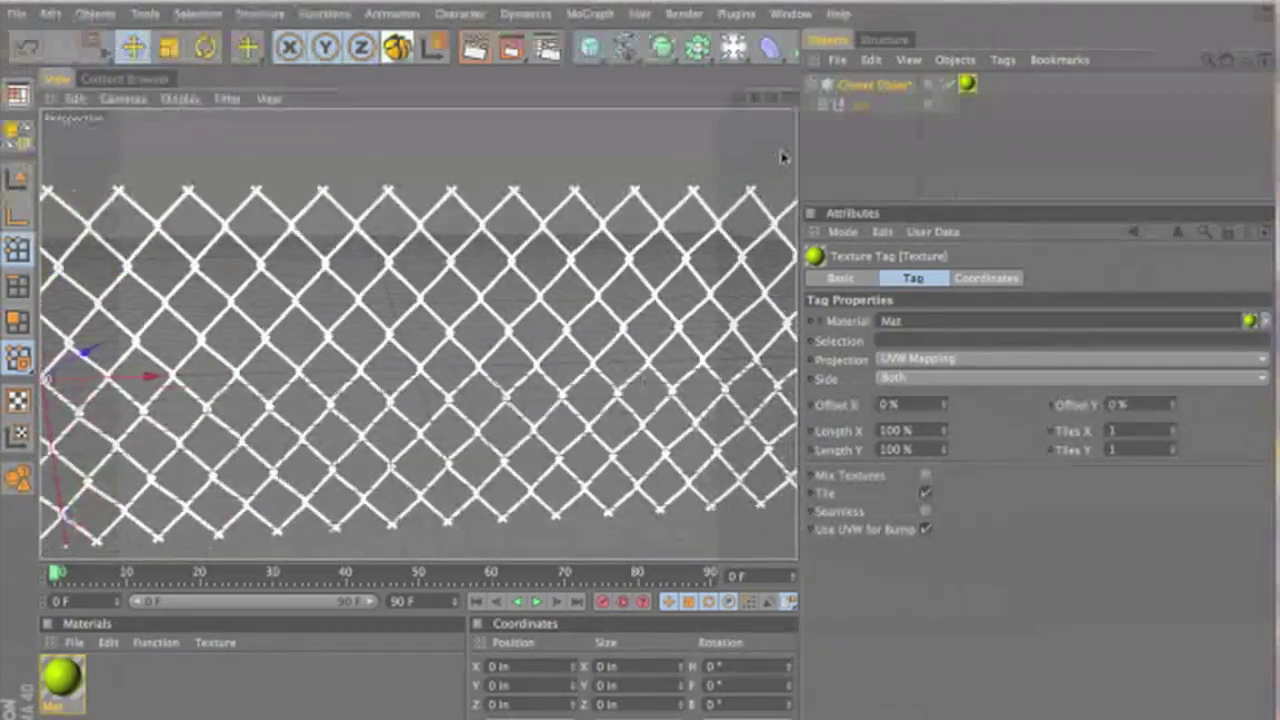
left_click(854, 134)
scroll(704, 220, "down", 3)
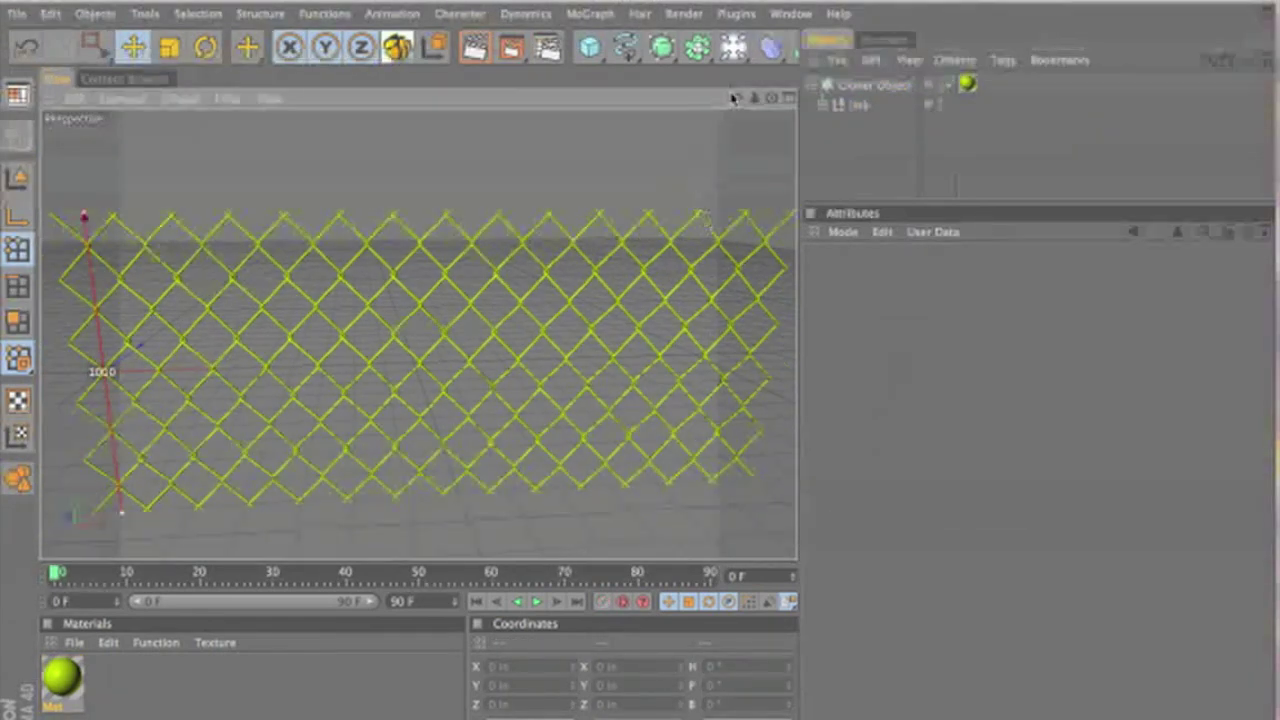
left_click_drag(771, 101, 637, 372)
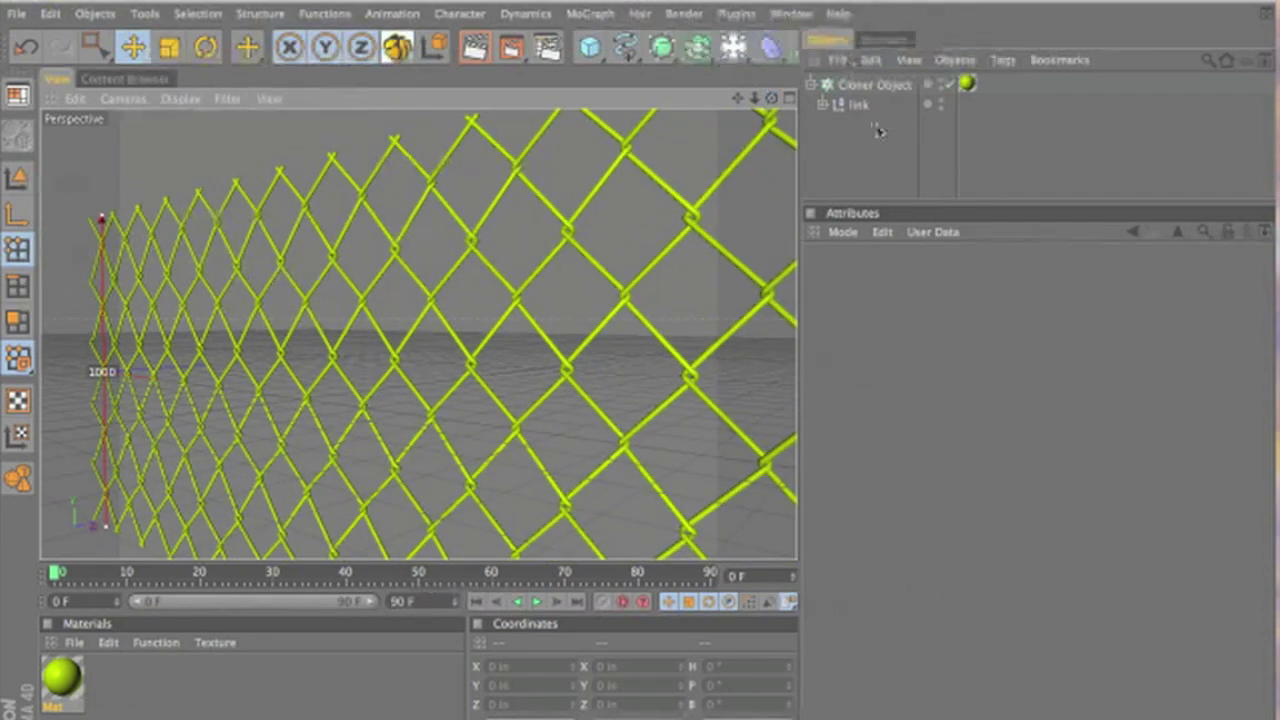
Step: Set the Cloner Object's X step to 176 in, deselect it and check the spacing along the whole fence
left_click(872, 86)
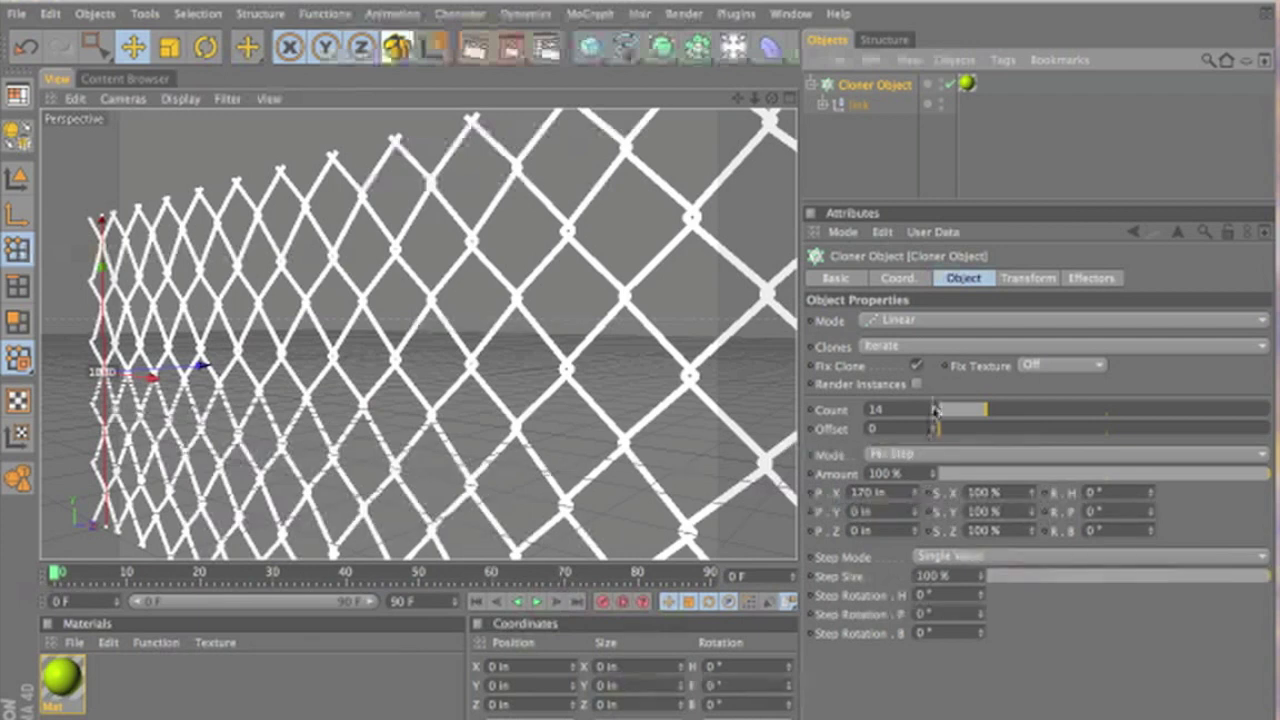
left_click(915, 491)
left_click(915, 491)
left_click(915, 491)
left_click(915, 491)
left_click(915, 491)
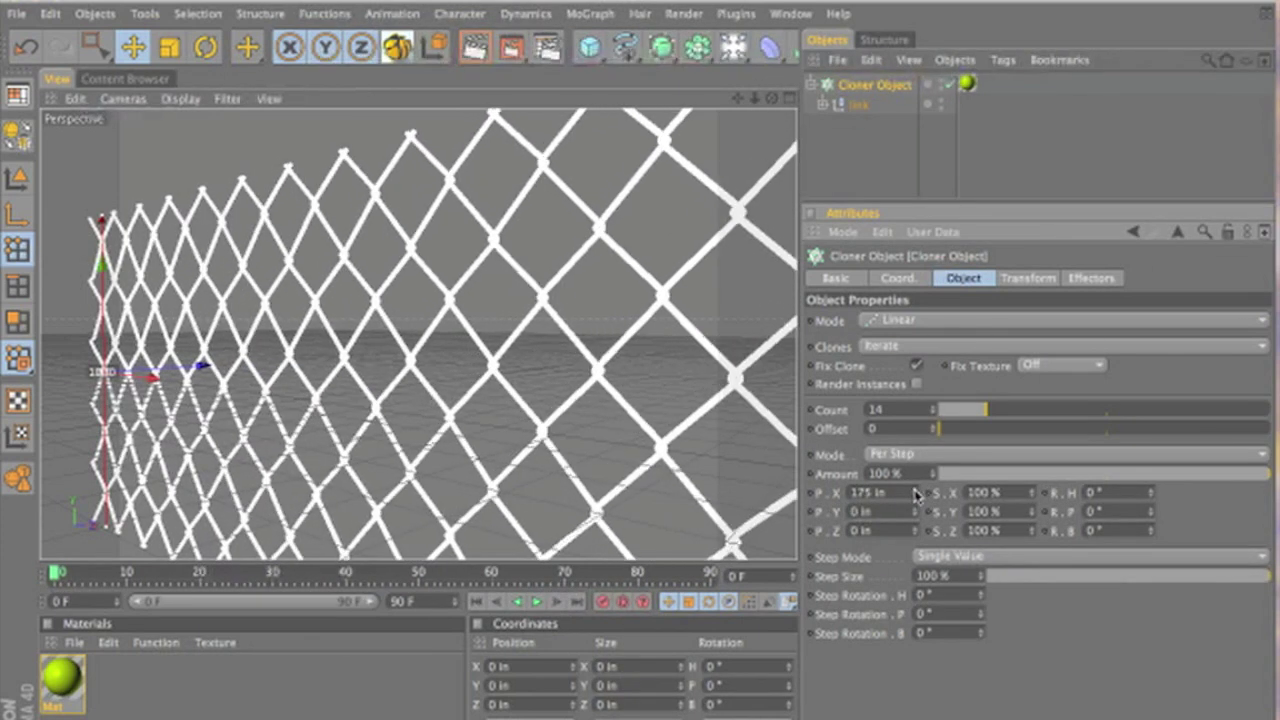
left_click(915, 491)
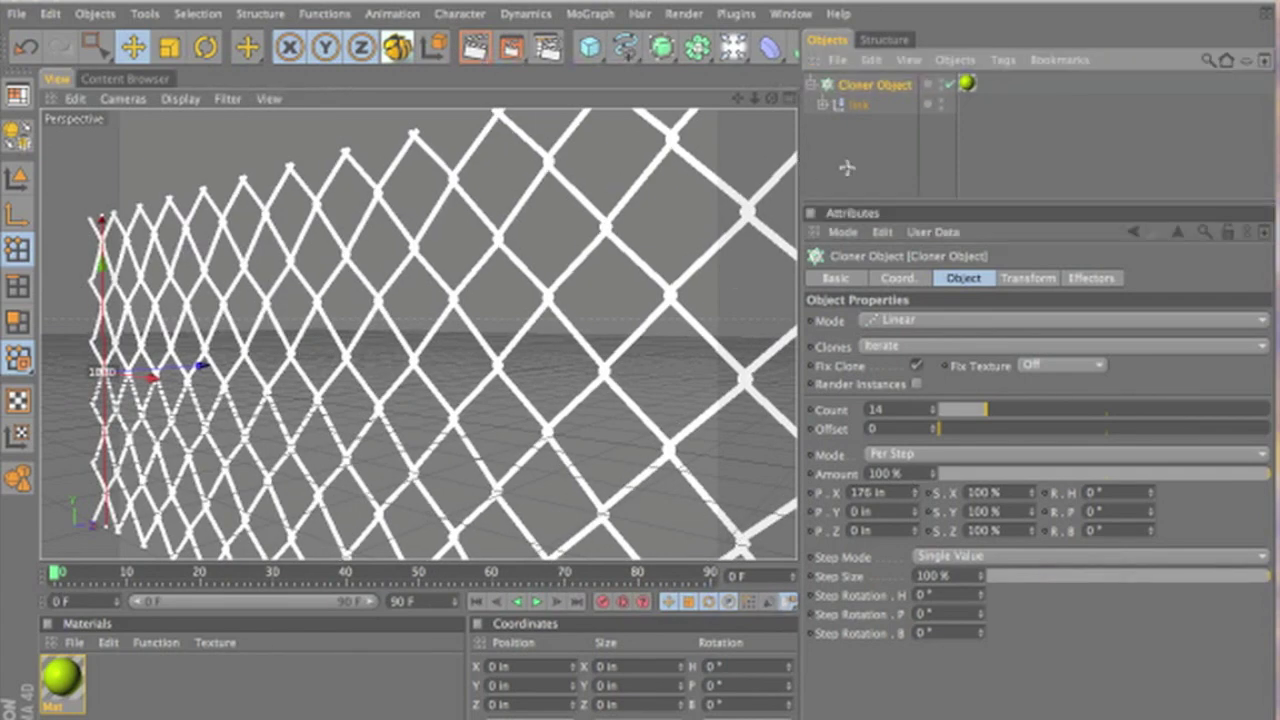
left_click(575, 300)
scroll(584, 323, "down", 3)
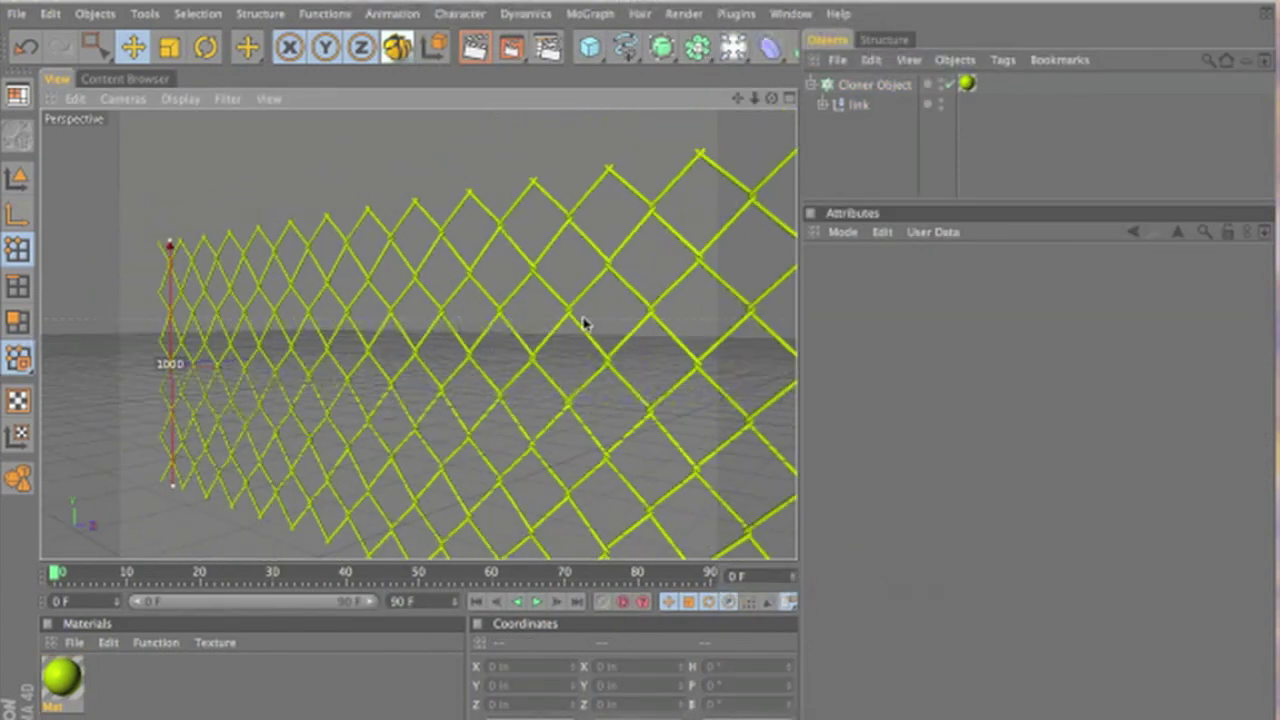
left_click_drag(585, 322, 590, 326, "alt")
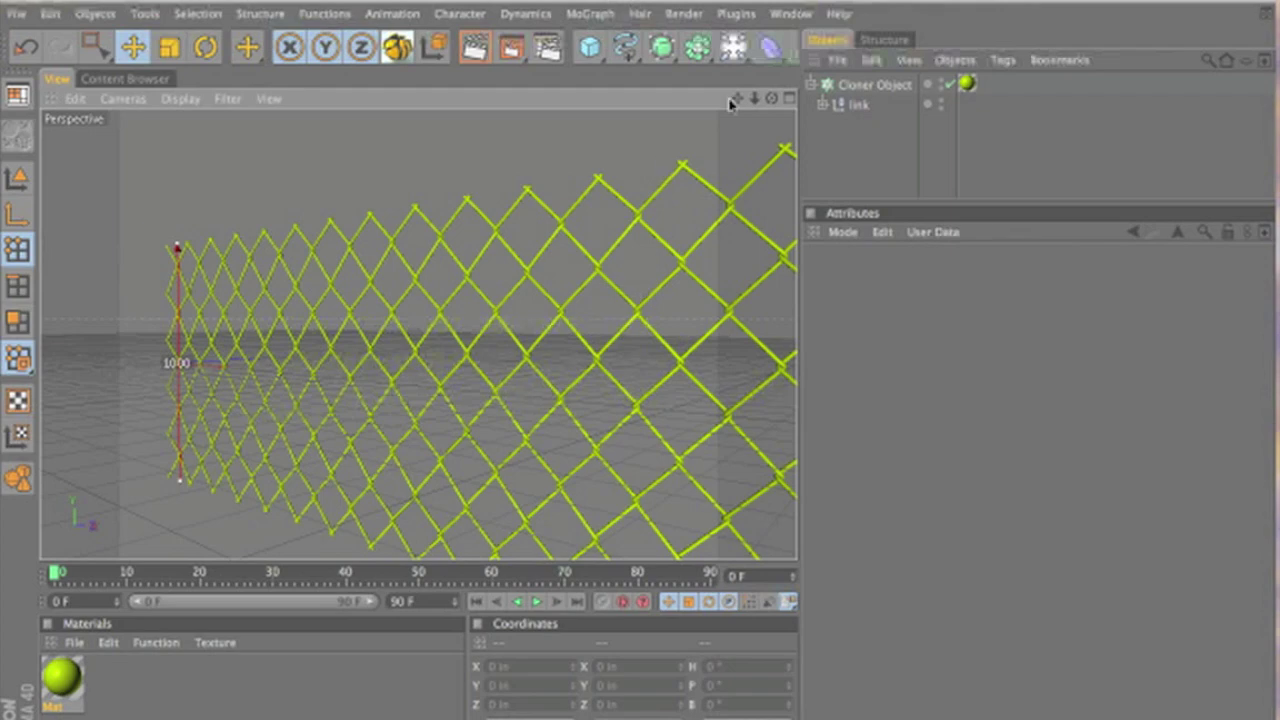